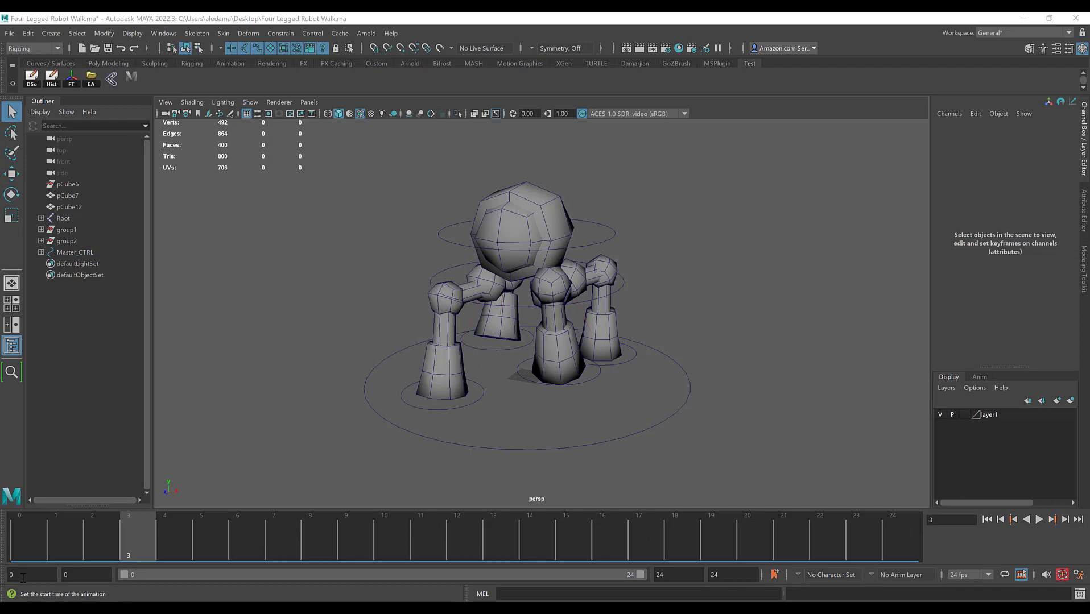
# Step: Play the finished walk cycle from frame 0 and examine the robot's leg and body motion from different angles
pyautogui.click(6, 539)
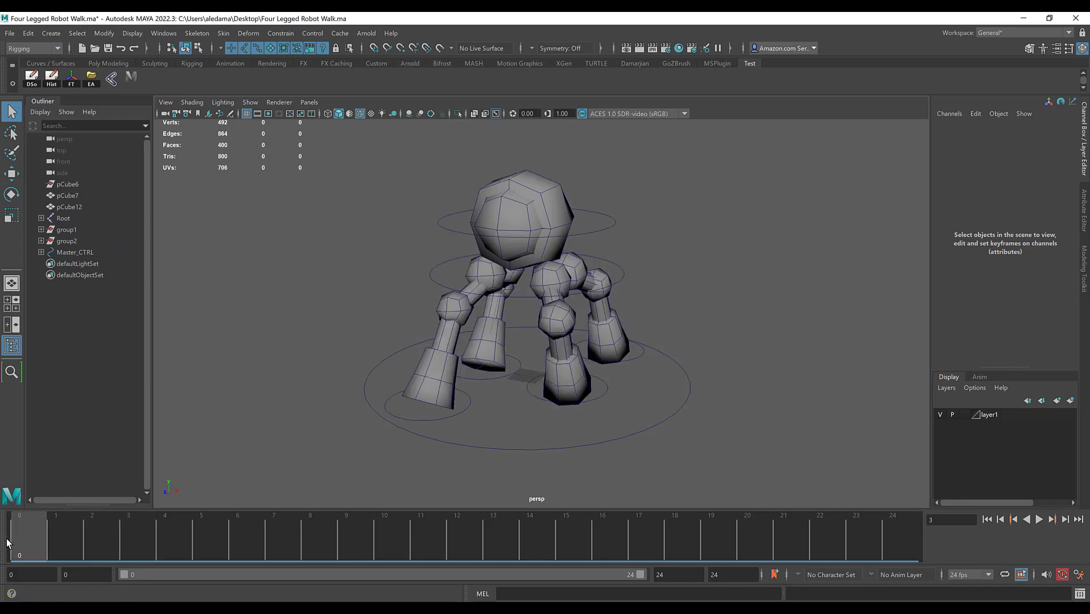
pyautogui.click(1038, 520)
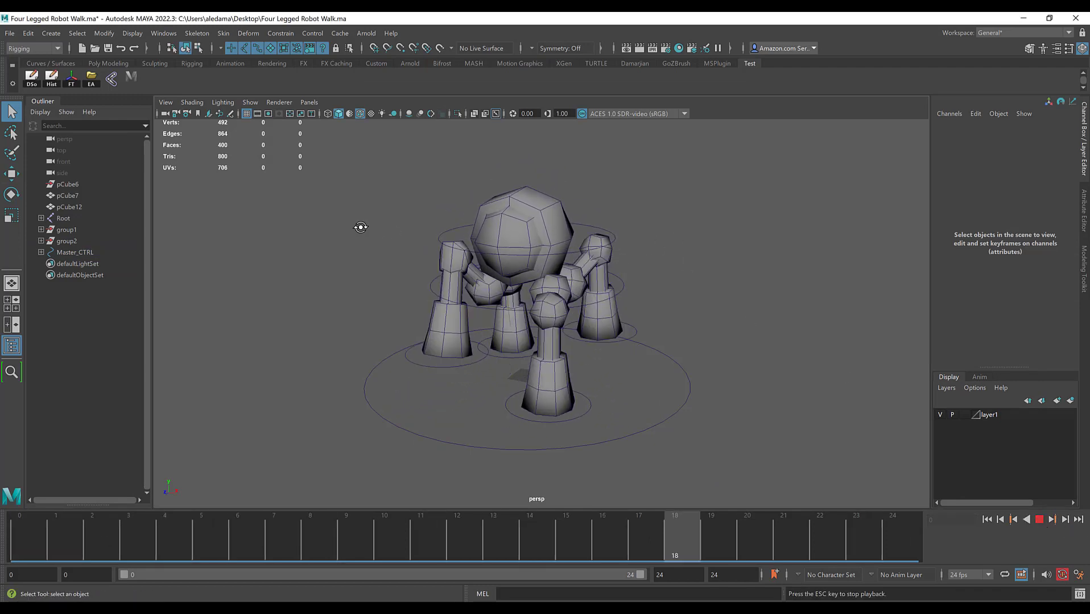
pyautogui.moveTo(360, 227)
pyautogui.keyDown('alt'); pyautogui.mouseDown()
pyautogui.moveTo(494, 207)
pyautogui.moveTo(445, 236)
pyautogui.moveTo(346, 234)
pyautogui.mouseUp(); pyautogui.keyUp('alt')
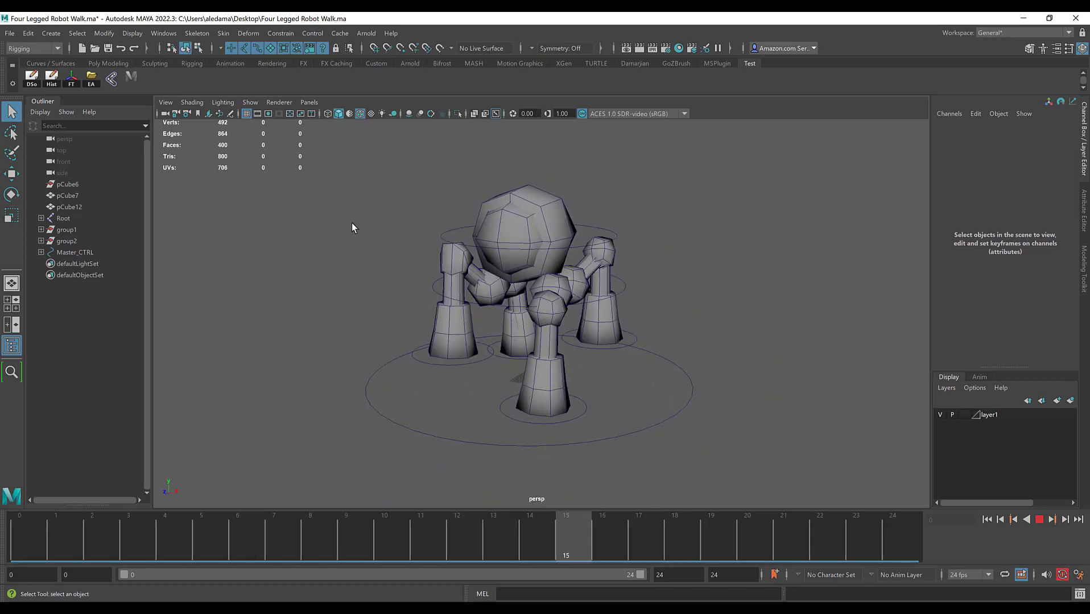
pyautogui.scroll(-1, 600, 217)
pyautogui.keyDown('alt'); pyautogui.moveTo(576, 270); pyautogui.dragTo(630, 256, button='middle'); pyautogui.keyUp('alt')
pyautogui.keyDown('alt'); pyautogui.moveTo(608, 275); pyautogui.dragTo(580, 298); pyautogui.keyUp('alt')
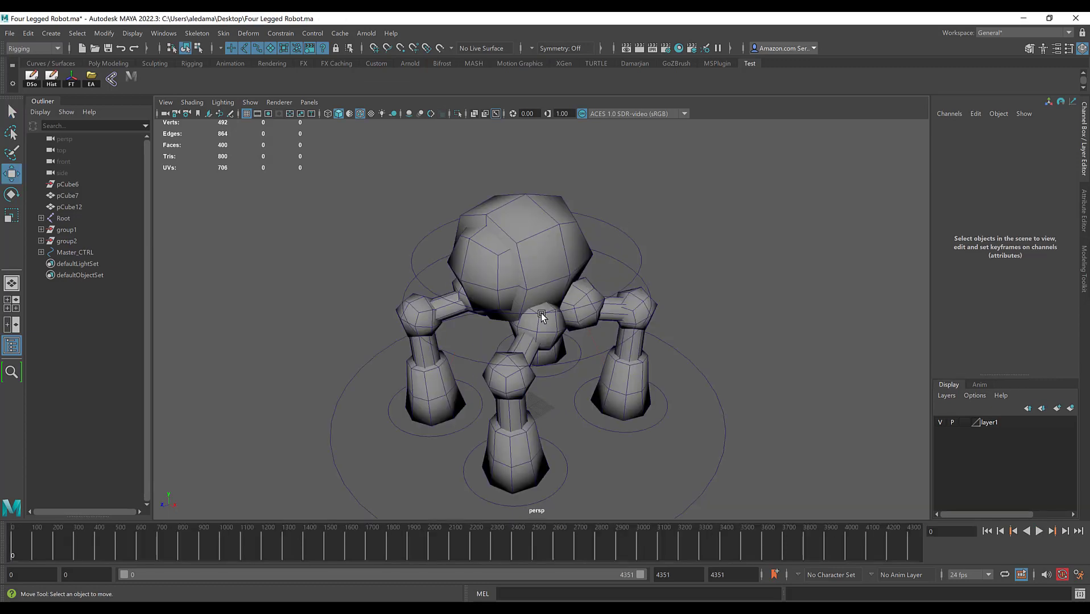
# Step: Set both the playback end and the animation end of the rig scene to frame 30
pyautogui.keyDown('alt'); pyautogui.moveTo(469, 337); pyautogui.dragTo(500, 341); pyautogui.keyUp('alt')
pyautogui.click(687, 575)
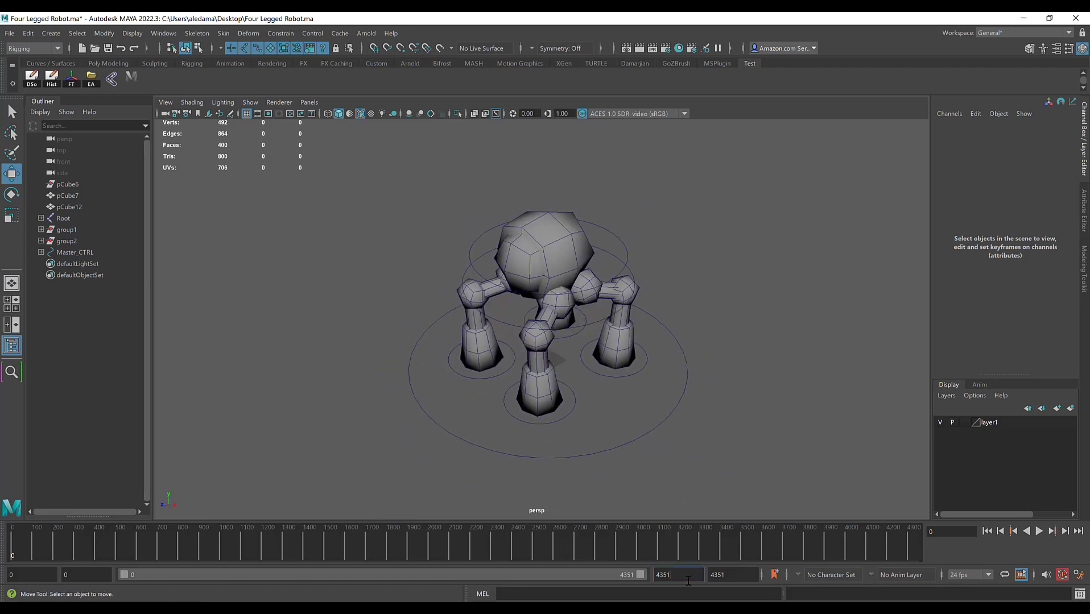
pyautogui.write('30')
pyautogui.press('Return')
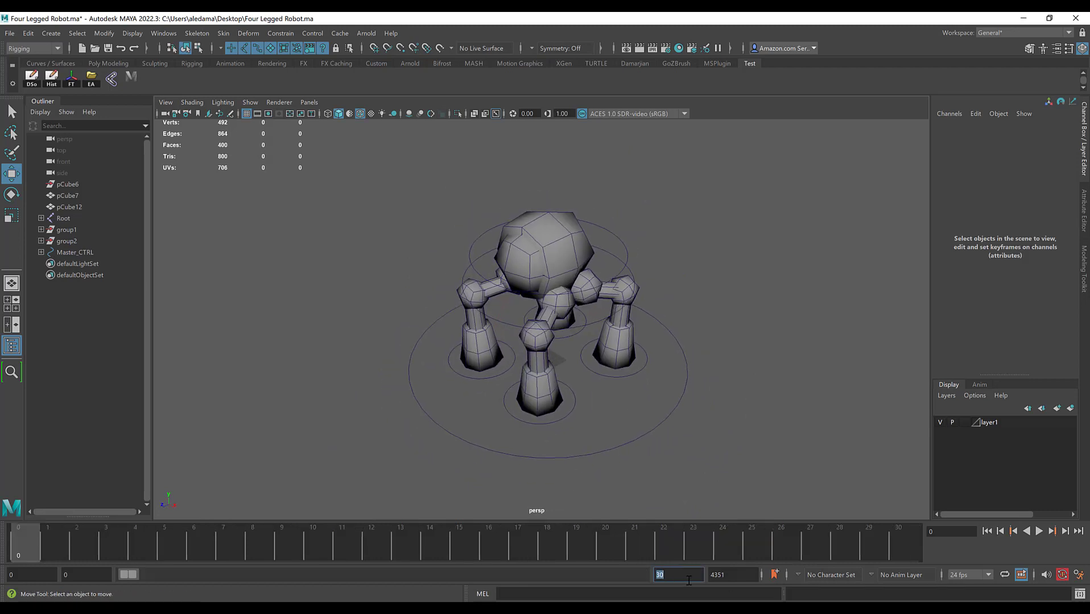
pyautogui.doubleClick(731, 575)
pyautogui.write('30')
pyautogui.press('Return')
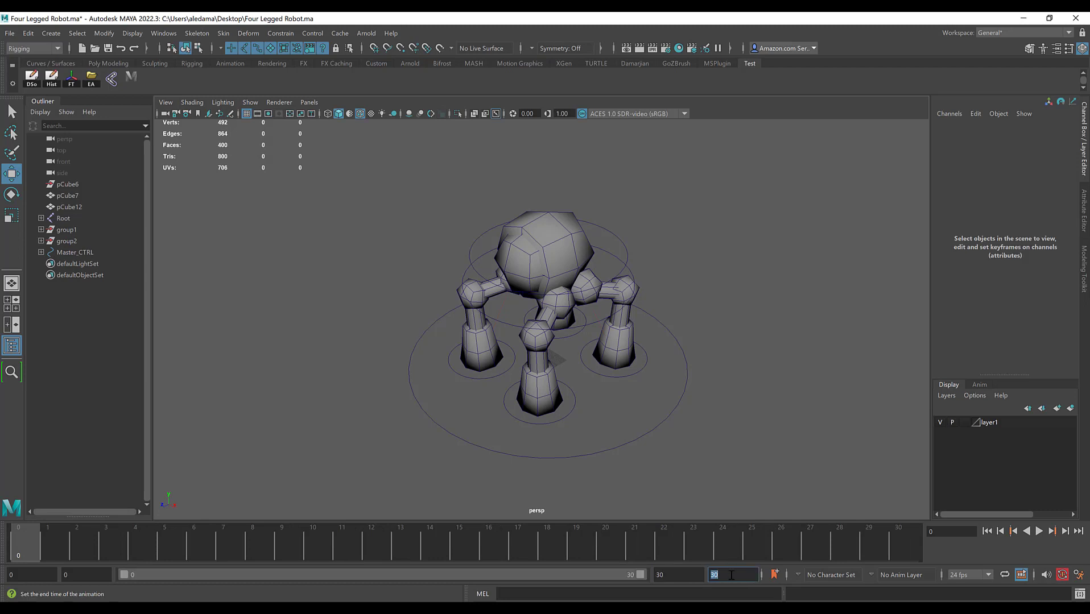
# Step: Change the scene's frame rate to 30 fps in the Time Slider preferences and save them
pyautogui.click(1079, 576)
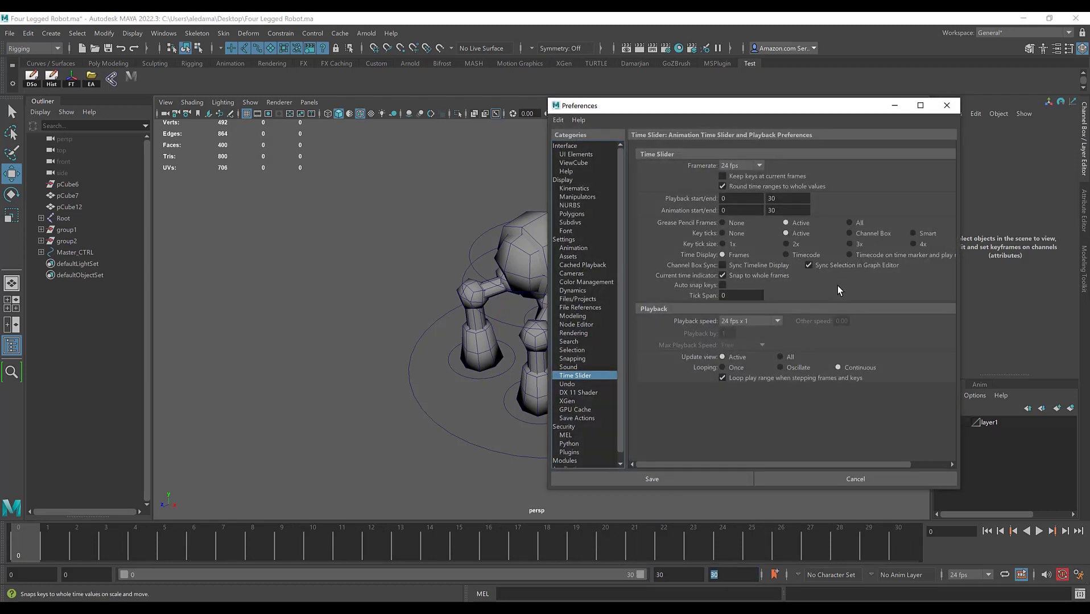
pyautogui.click(578, 239)
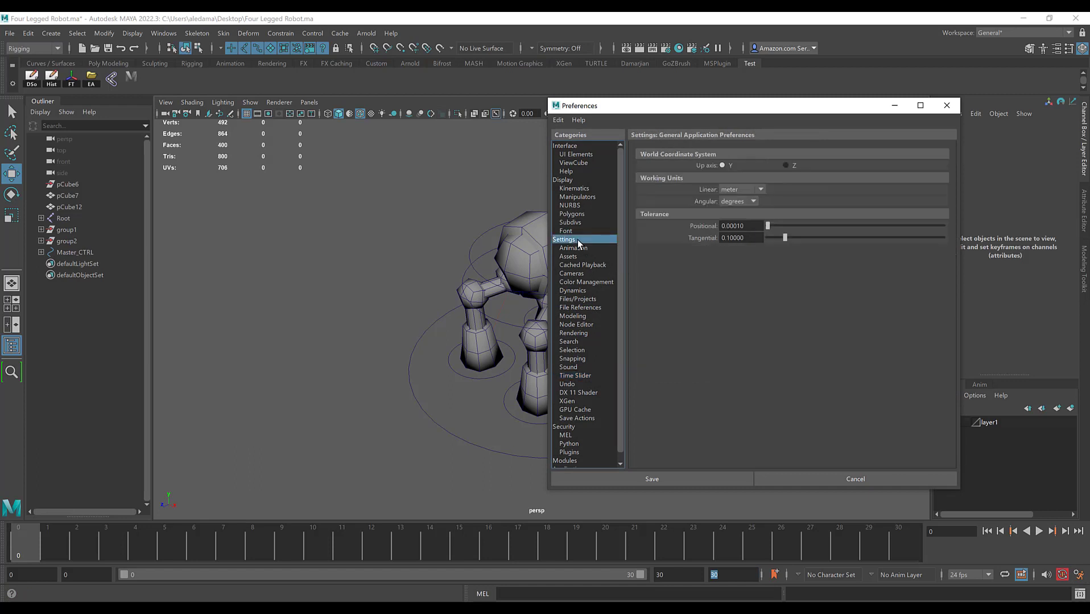
pyautogui.click(574, 377)
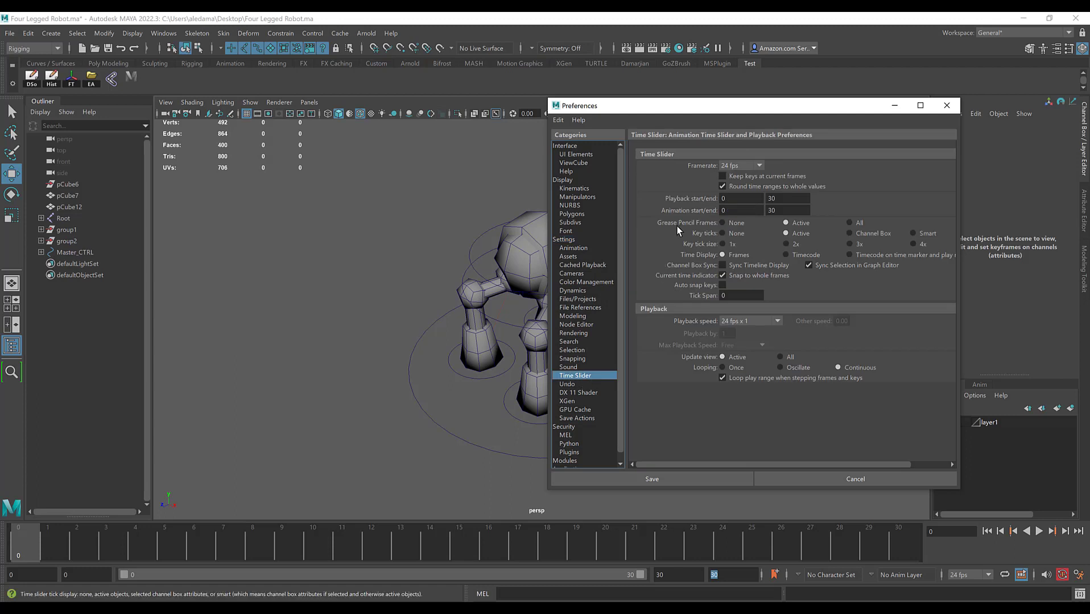
pyautogui.click(751, 166)
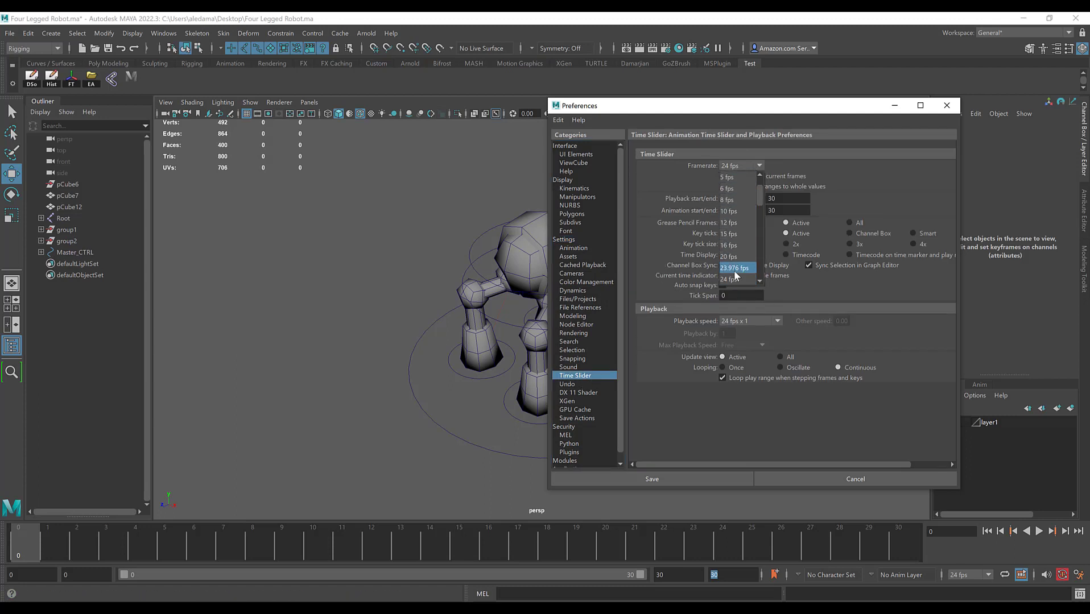
pyautogui.scroll(-2, 735, 258)
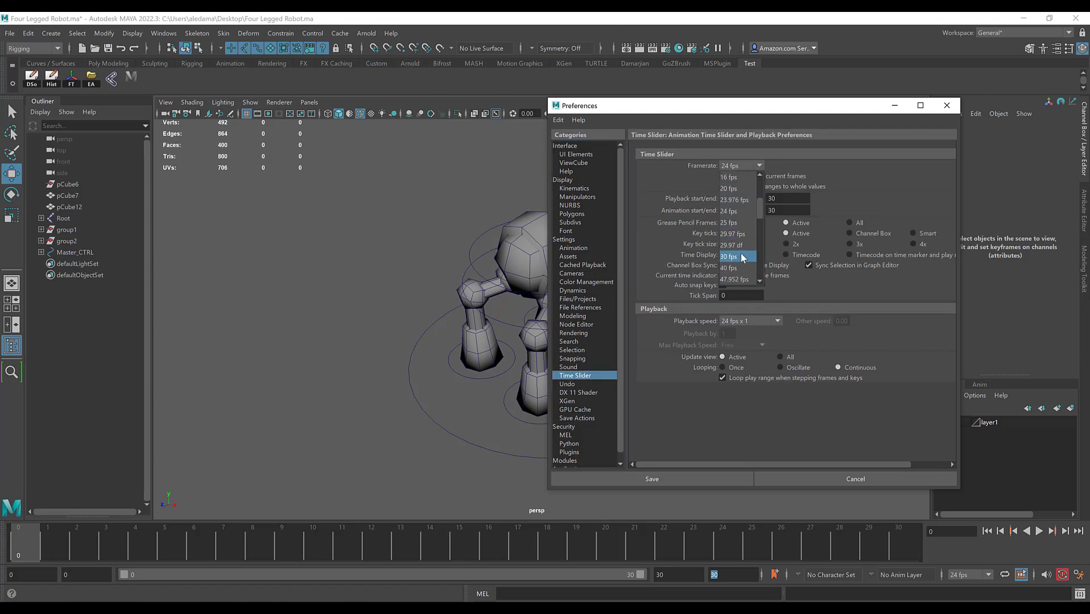
pyautogui.click(740, 255)
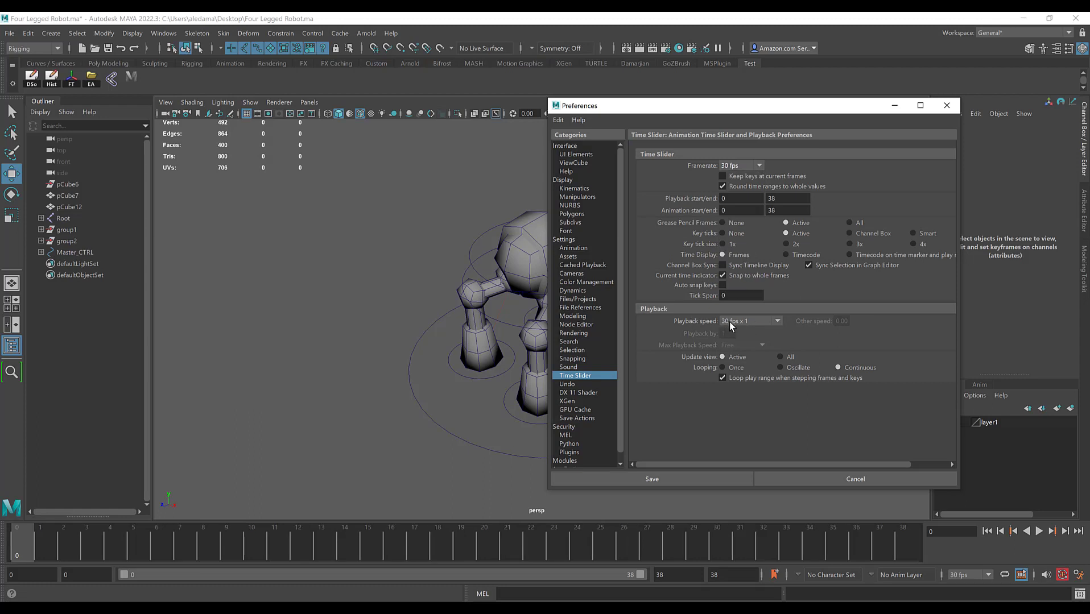
pyautogui.click(667, 479)
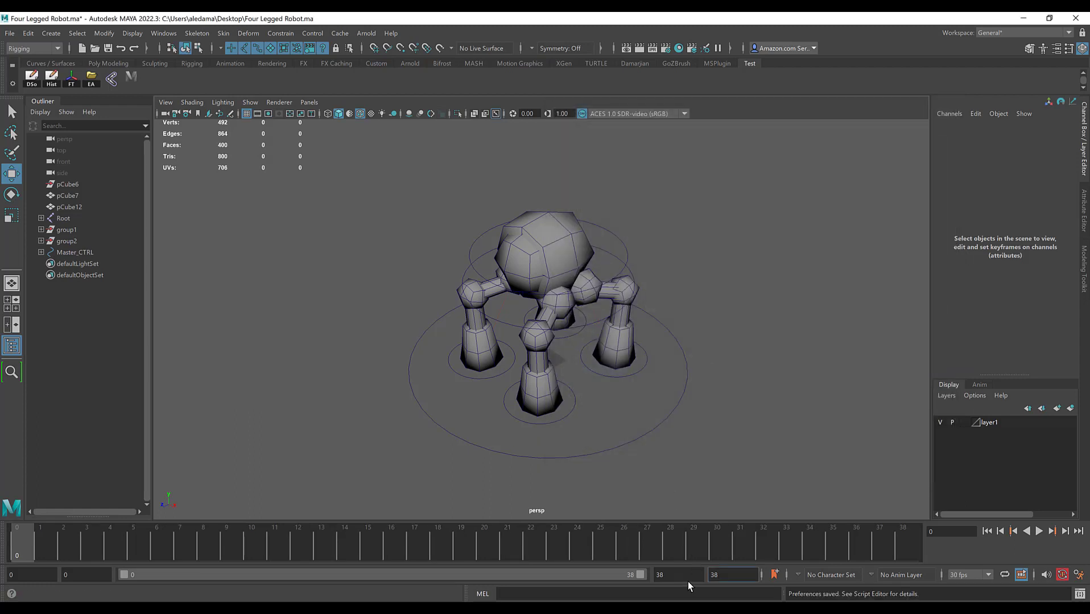
# Step: Reset the playback end and the animation end to frame 30 at the new frame rate
pyautogui.doubleClick(688, 577)
pyautogui.write('30')
pyautogui.press('Return')
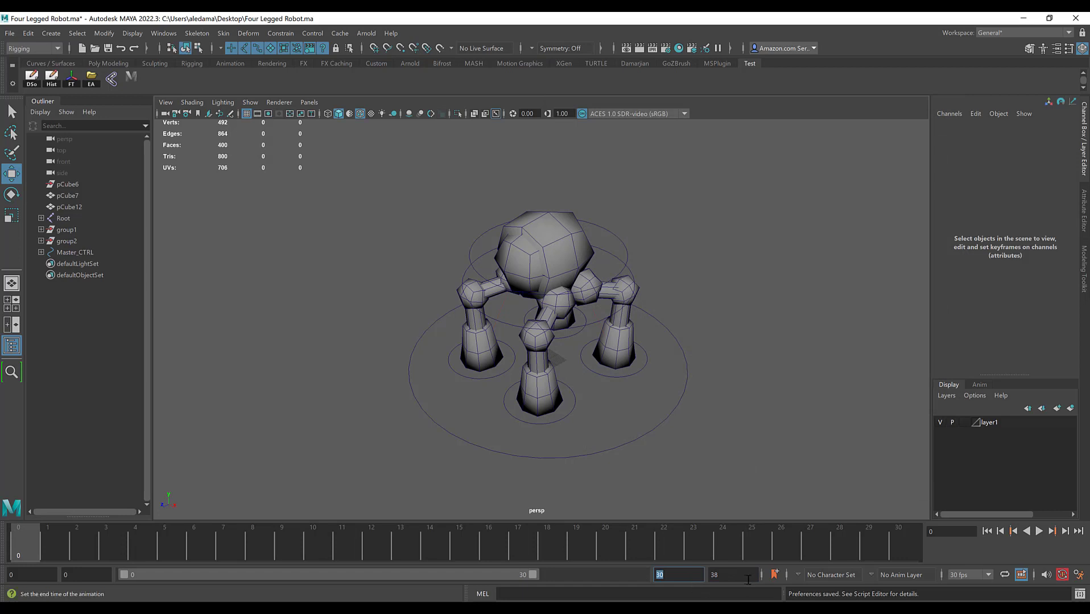
pyautogui.doubleClick(745, 576)
pyautogui.write('30')
pyautogui.press('Return')
# Step: Move the left front leg control forward to about 0.376 in Translate Z
pyautogui.scroll(-1, 737, 285)
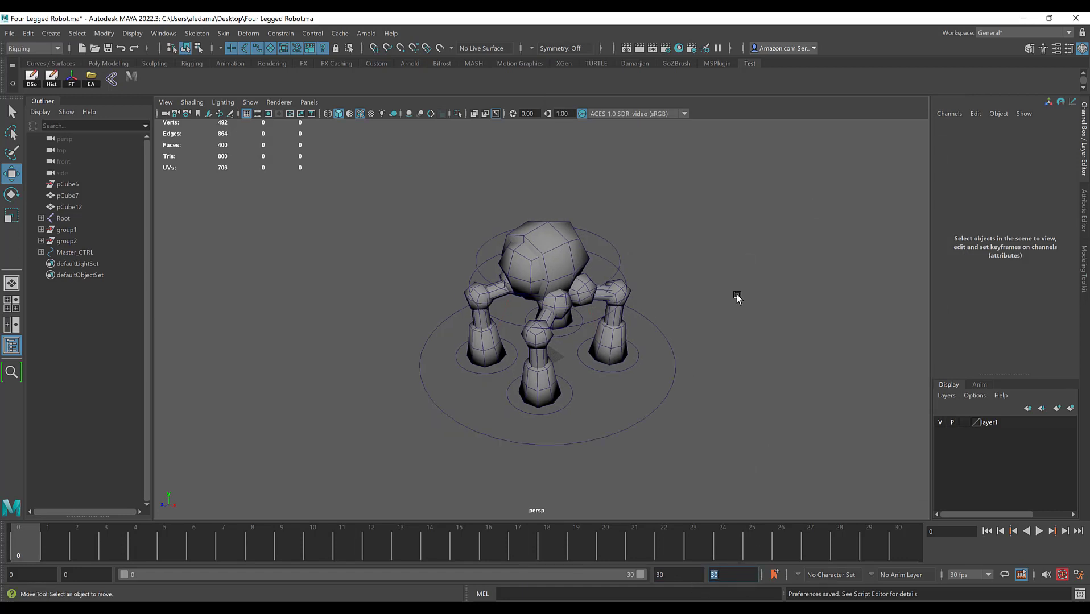
pyautogui.moveTo(548, 306)
pyautogui.keyDown('alt'); pyautogui.mouseDown()
pyautogui.moveTo(545, 294)
pyautogui.moveTo(543, 309)
pyautogui.mouseUp(); pyautogui.keyUp('alt')
pyautogui.scroll(2, 542, 309)
pyautogui.keyDown('alt'); pyautogui.moveTo(524, 371); pyautogui.dragTo(547, 368, button='middle'); pyautogui.keyUp('alt')
pyautogui.keyDown('alt'); pyautogui.moveTo(547, 369); pyautogui.dragTo(543, 360); pyautogui.keyUp('alt')
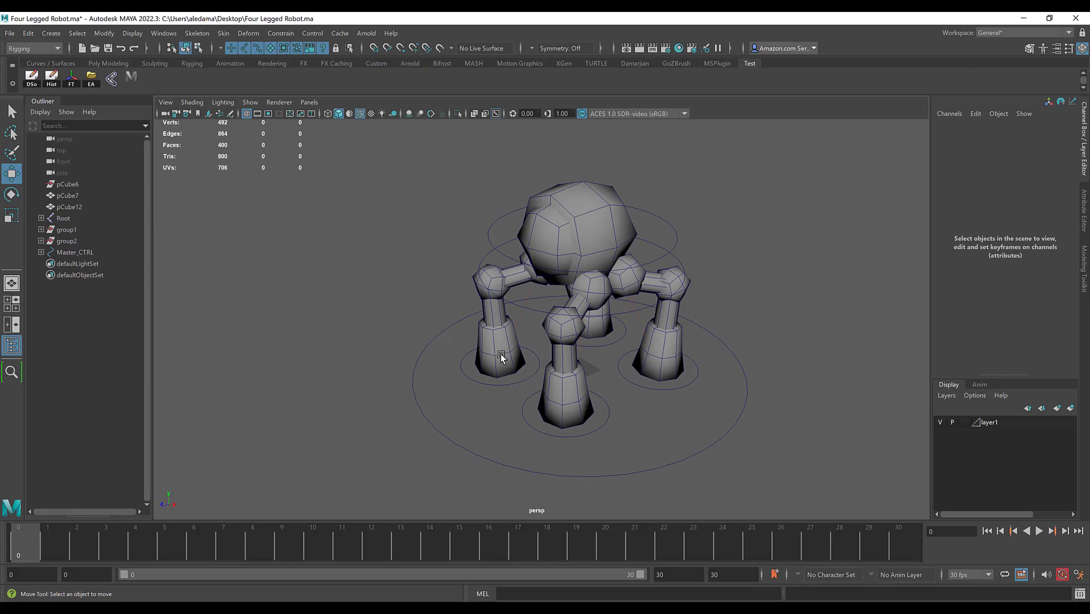
pyautogui.keyDown('alt'); pyautogui.moveTo(496, 332); pyautogui.dragTo(511, 343); pyautogui.keyUp('alt')
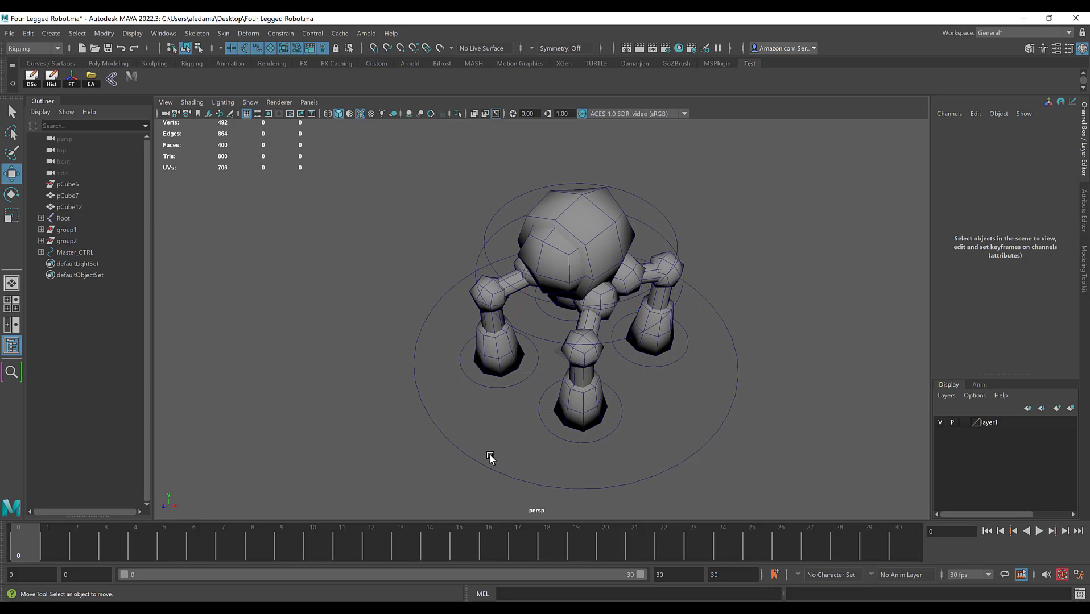
pyautogui.keyDown('alt'); pyautogui.moveTo(721, 317); pyautogui.dragTo(443, 421); pyautogui.keyUp('alt')
pyautogui.keyDown('alt'); pyautogui.moveTo(515, 381); pyautogui.dragTo(514, 373); pyautogui.keyUp('alt')
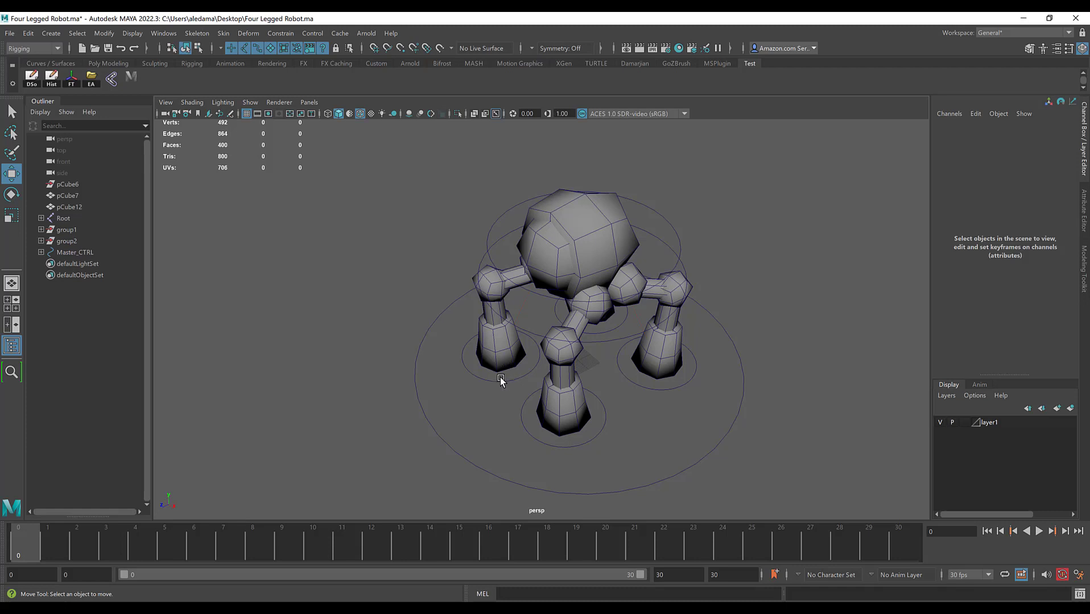
pyautogui.moveTo(550, 461); pyautogui.dragTo(426, 382)
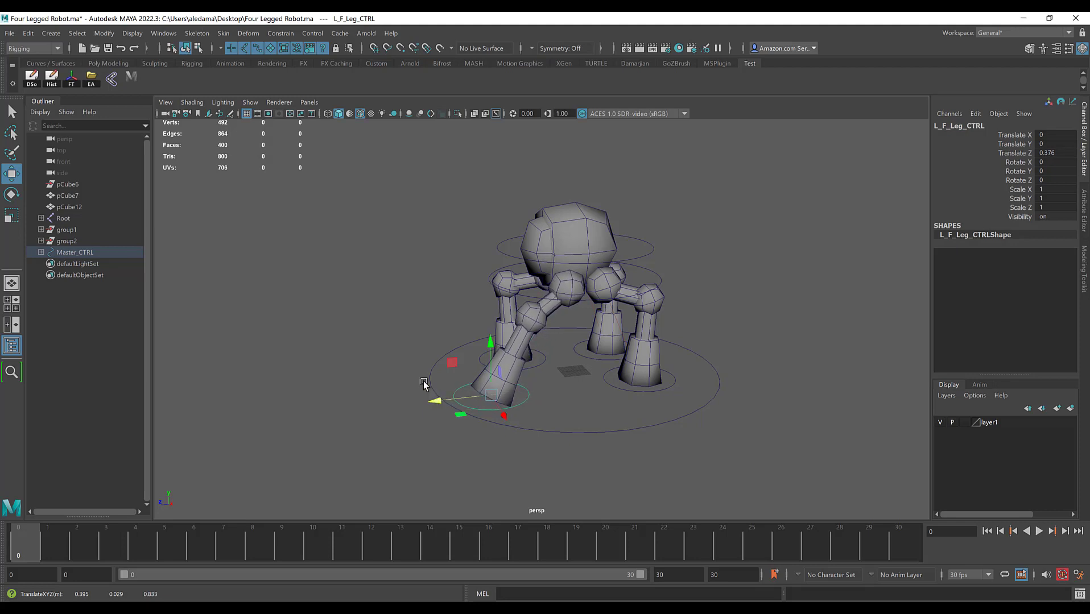
pyautogui.scroll(5, 430, 387)
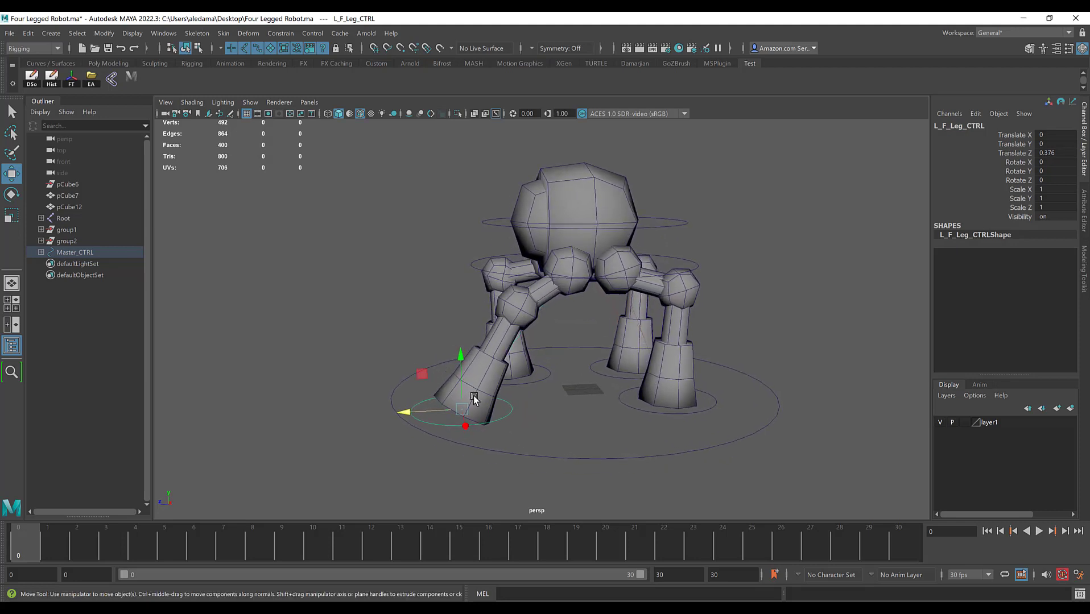
# Step: Set the animation start and playback start to 1 and make frame 1 current
pyautogui.click(38, 573)
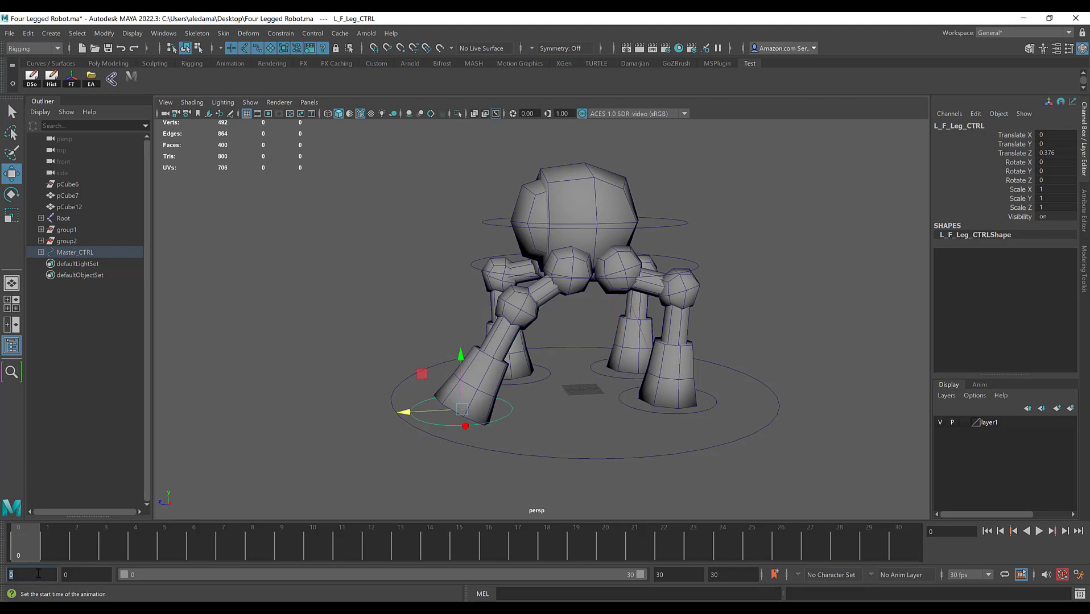
pyautogui.write('1')
pyautogui.press('Return')
pyautogui.press('Tab')
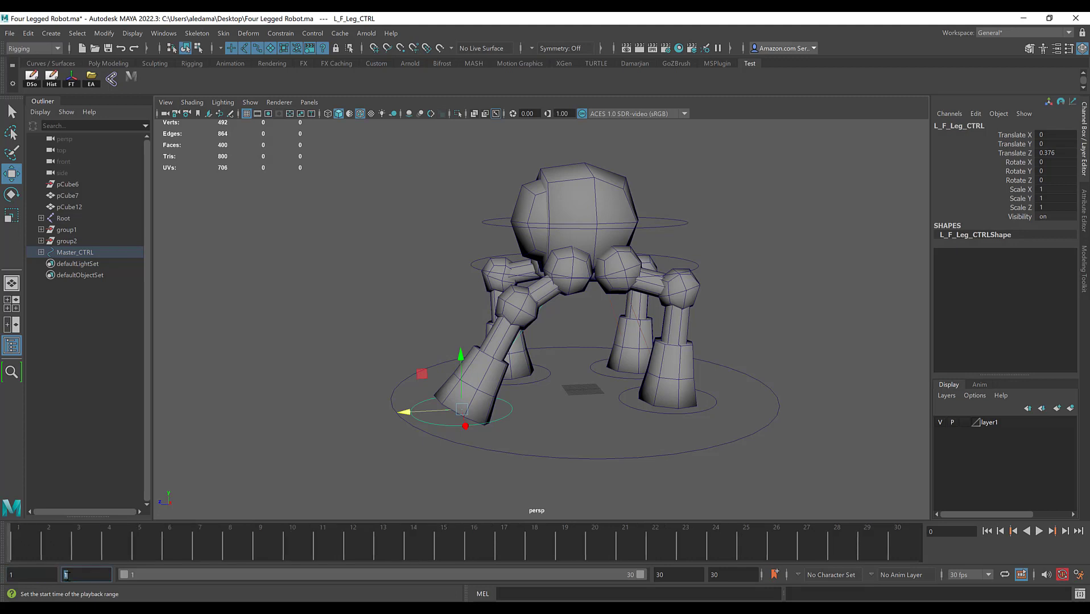
pyautogui.click(21, 547)
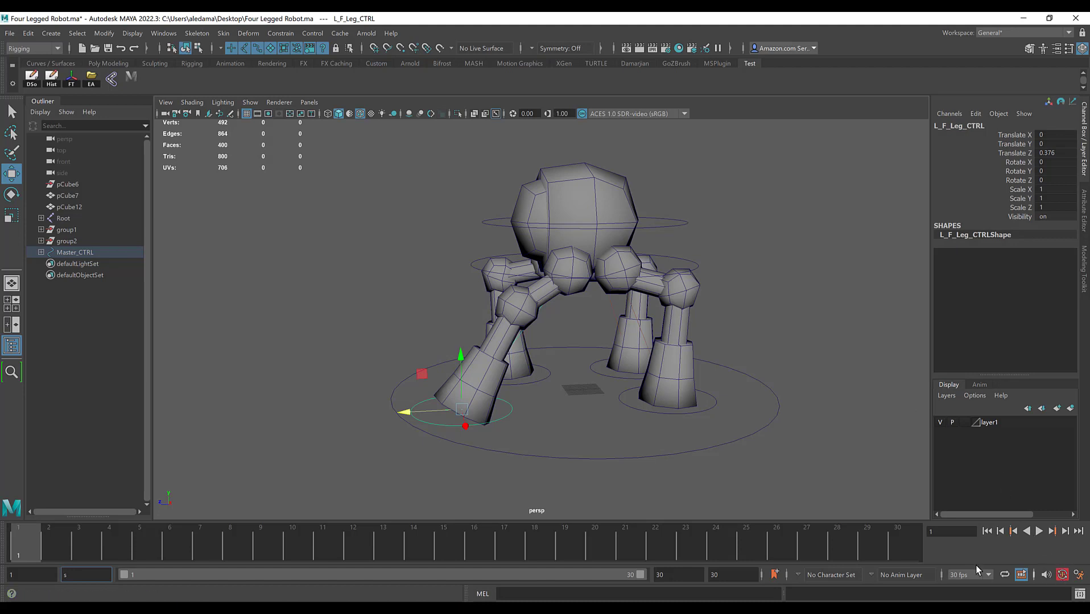
# Step: Select the left front leg control together with the master control and key their pose at frames 1 and 30
pyautogui.write('sss')
pyautogui.doubleClick(81, 570)
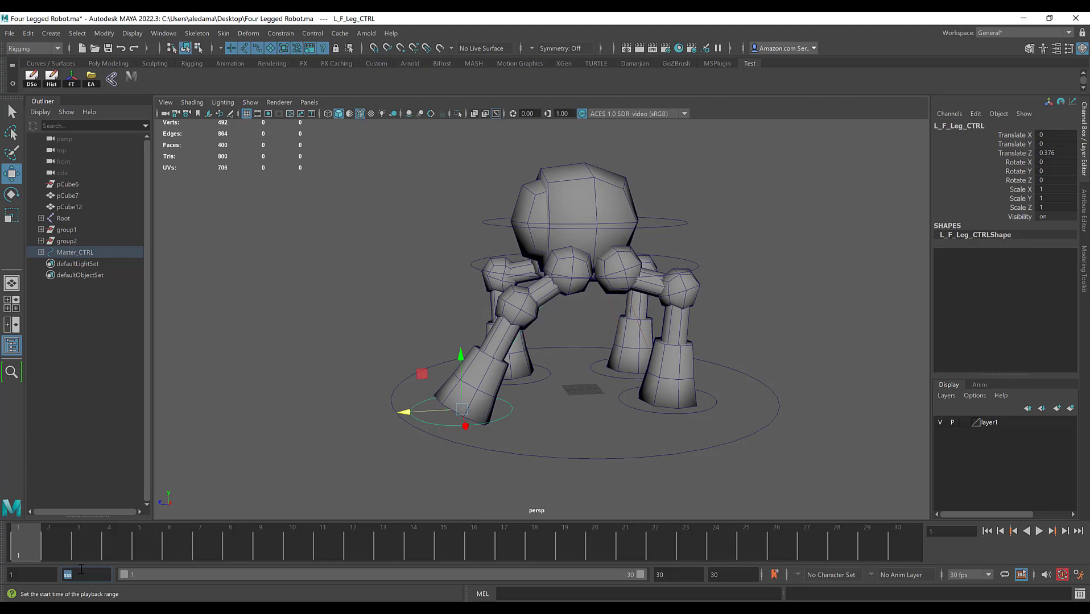
pyautogui.click(440, 429)
pyautogui.click(450, 444)
pyautogui.press('s')
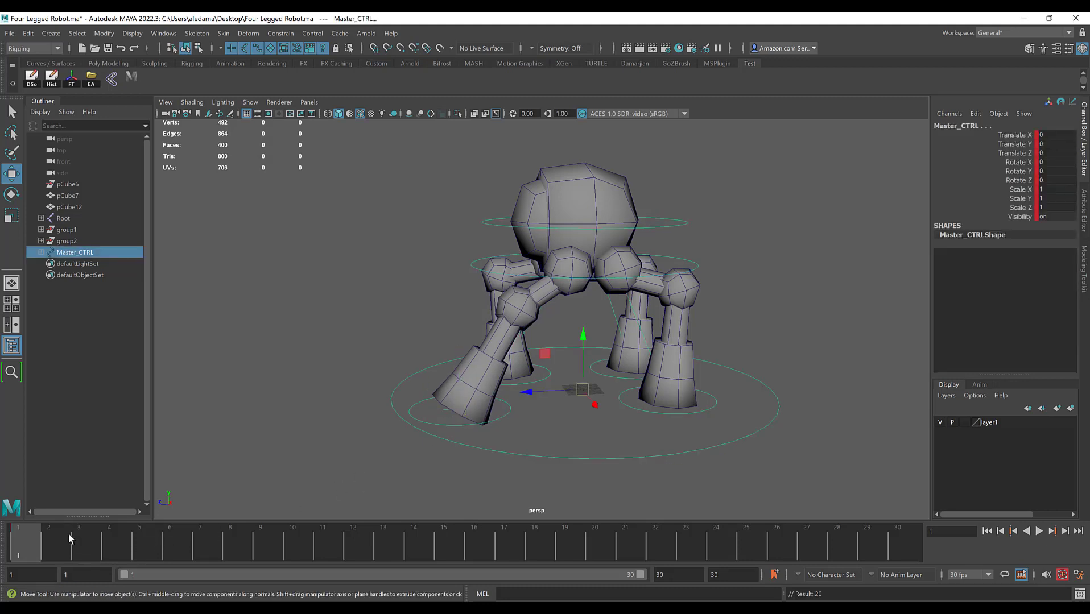
pyautogui.moveTo(81, 549)
pyautogui.mouseDown()
pyautogui.moveTo(734, 579)
pyautogui.moveTo(917, 569)
pyautogui.moveTo(908, 541)
pyautogui.moveTo(452, 538)
pyautogui.mouseUp()
pyautogui.press('s')
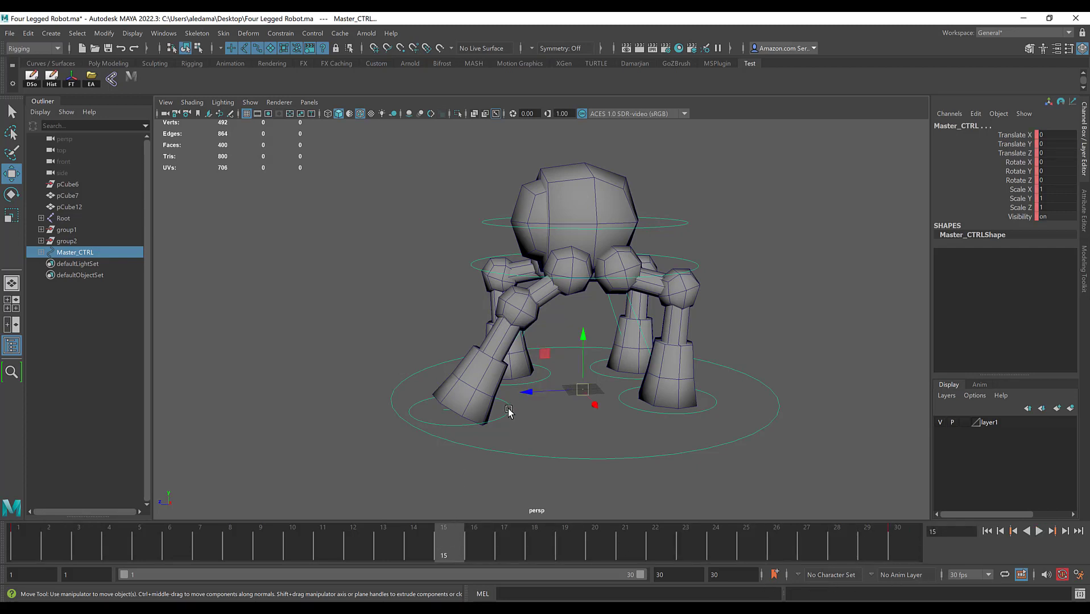
# Step: At frame 15, move the left front leg control backward to about -0.453 in Translate Z
pyautogui.click(509, 412)
pyautogui.moveTo(406, 413); pyautogui.dragTo(537, 422)
pyautogui.keyDown('alt'); pyautogui.moveTo(579, 357); pyautogui.dragTo(570, 337); pyautogui.keyUp('alt')
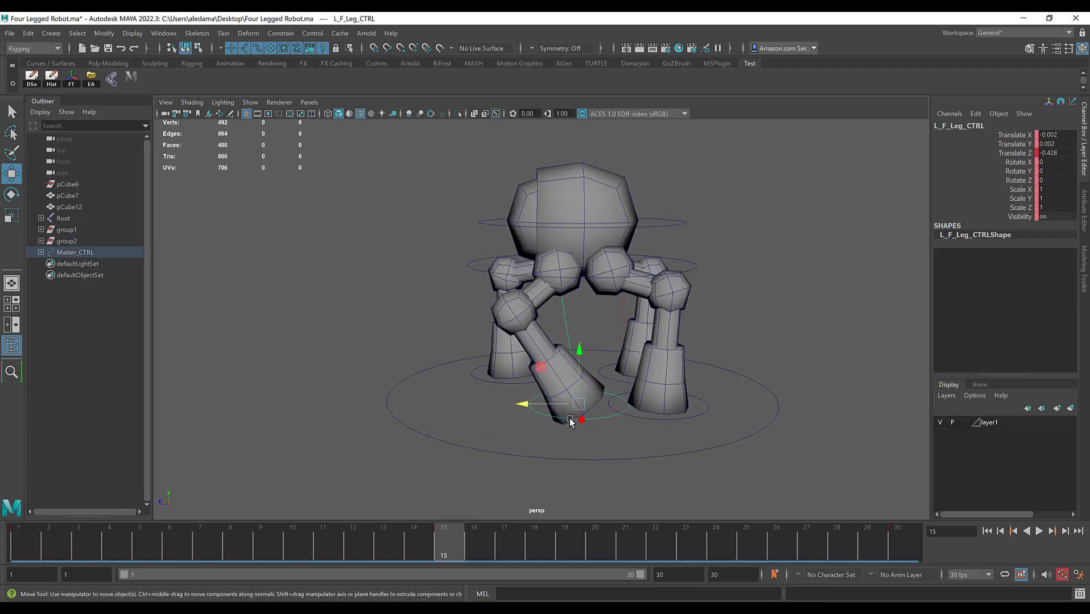
pyautogui.moveTo(523, 404); pyautogui.dragTo(528, 407)
# Step: Play back and scrub the animation to check the left front leg's swing, ending near the first frame
pyautogui.hotkey('alt', 'v')
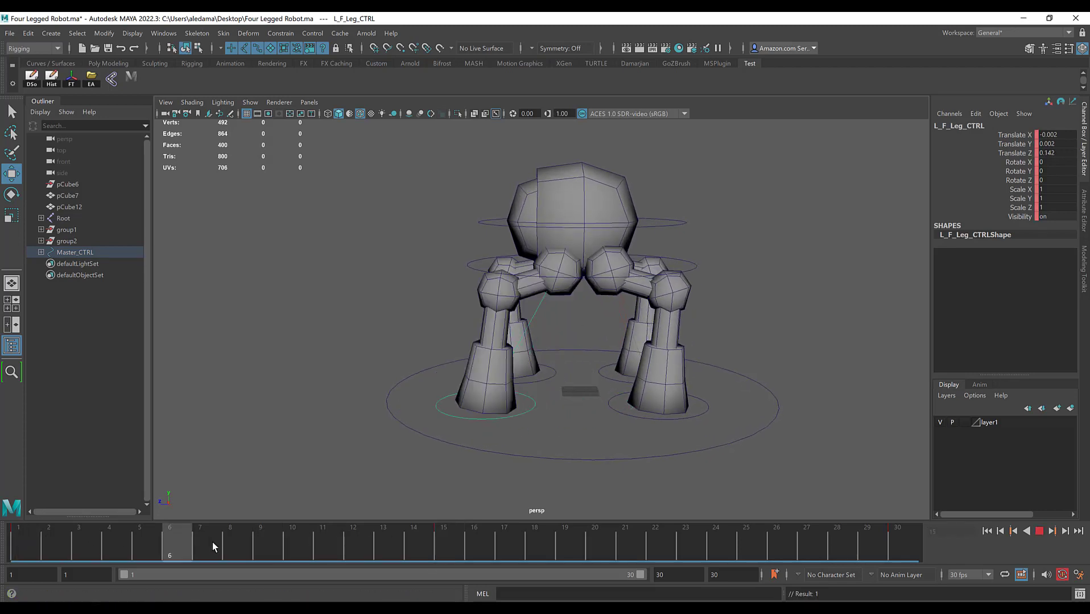
pyautogui.press('Escape')
pyautogui.click(1040, 531)
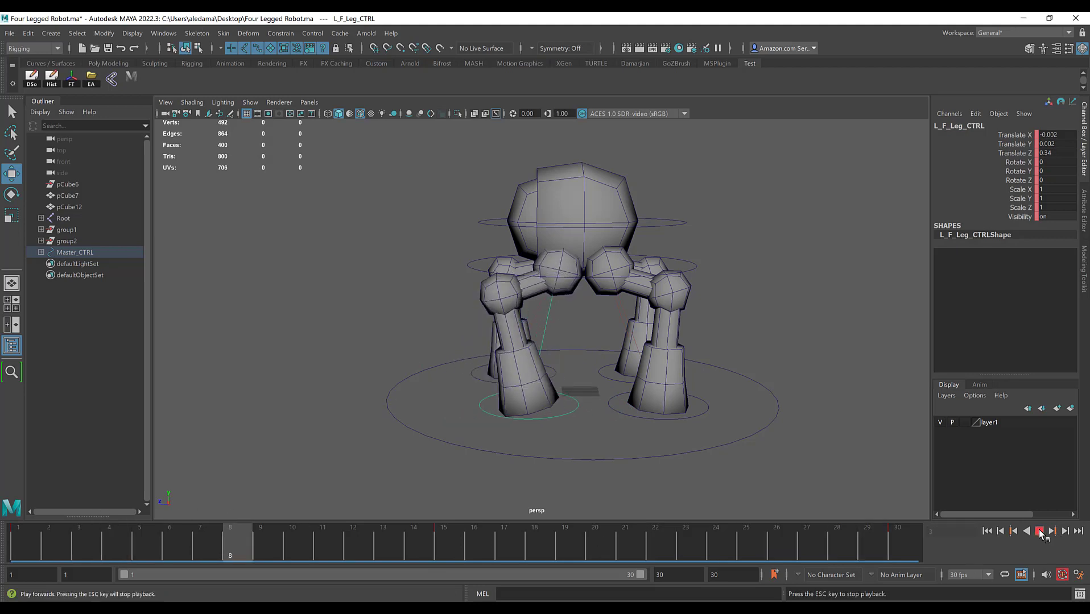
pyautogui.click(1039, 531)
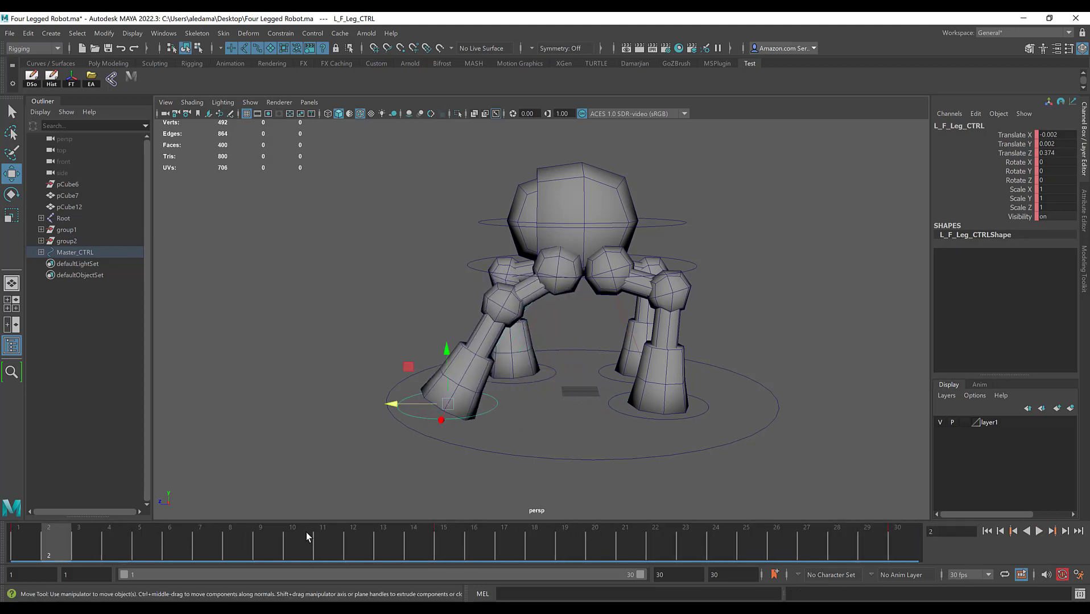
pyautogui.moveTo(116, 539); pyautogui.dragTo(23, 540)
# Step: Move the right front leg control backward to about -0.452 in Translate Z
pyautogui.keyDown('alt'); pyautogui.moveTo(427, 290); pyautogui.dragTo(477, 409); pyautogui.keyUp('alt')
pyautogui.keyDown('alt'); pyautogui.moveTo(500, 358); pyautogui.dragTo(521, 463); pyautogui.keyUp('alt')
pyautogui.click(435, 374)
# Step: At frame 15, set the left front leg control's Translate X and Translate Y to 0
pyautogui.click(433, 537)
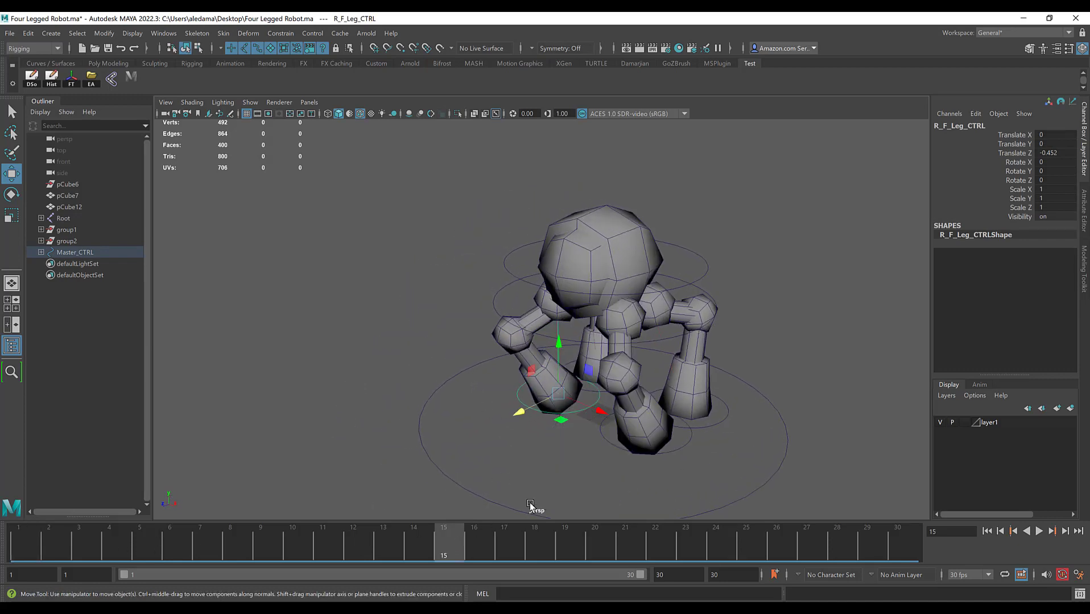
pyautogui.click(676, 443)
pyautogui.click(1051, 153)
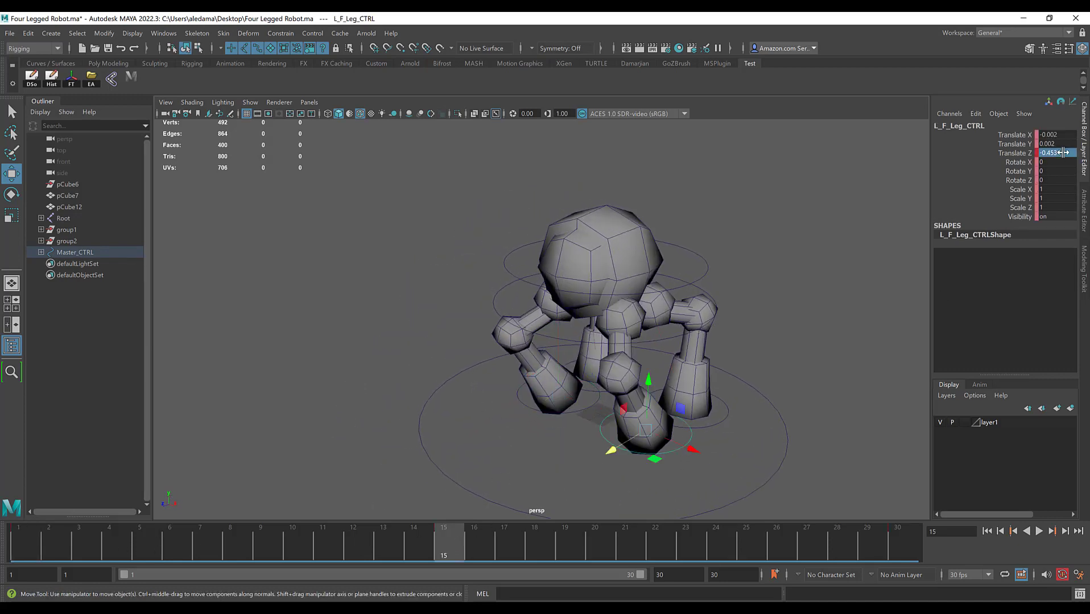
pyautogui.keyDown('alt'); pyautogui.moveTo(649, 351); pyautogui.dragTo(584, 343, button='middle'); pyautogui.keyUp('alt')
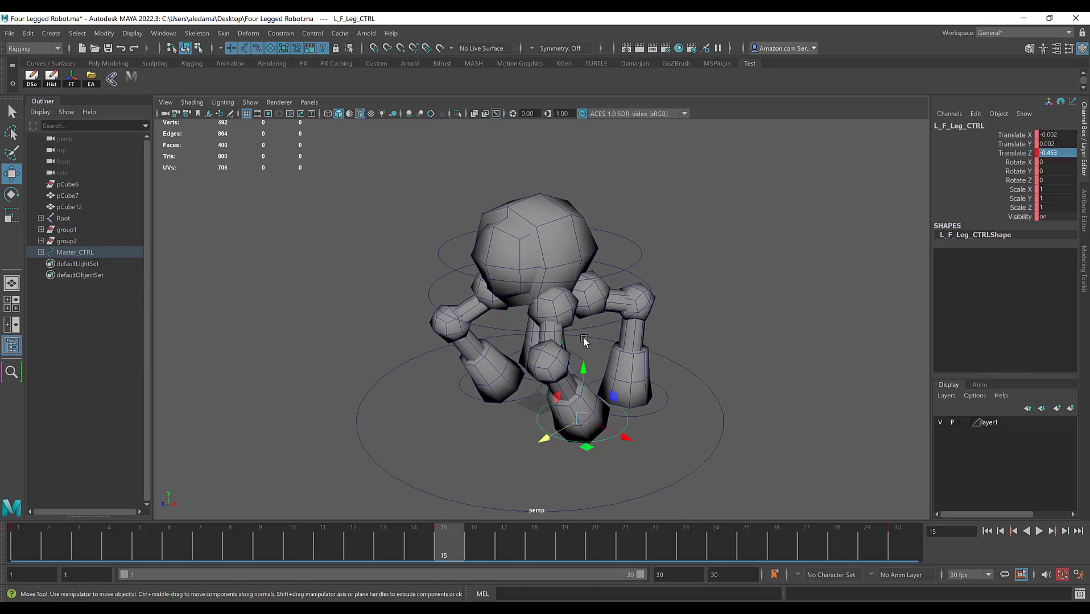
pyautogui.keyDown('alt'); pyautogui.moveTo(584, 342); pyautogui.dragTo(532, 342); pyautogui.keyUp('alt')
pyautogui.click(1049, 135)
pyautogui.click(1054, 144)
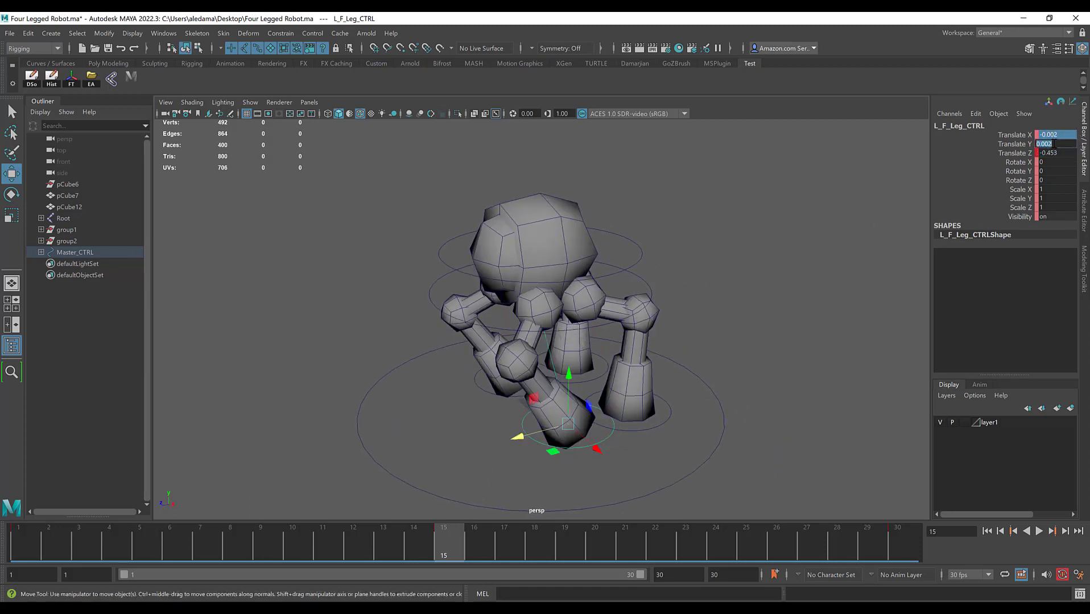
pyautogui.write('0')
pyautogui.press('Return')
# Step: Set the left front leg control's Translate Z to -0.5 at frame 15
pyautogui.keyDown('alt'); pyautogui.moveTo(624, 324); pyautogui.dragTo(652, 331, button='right'); pyautogui.keyUp('alt')
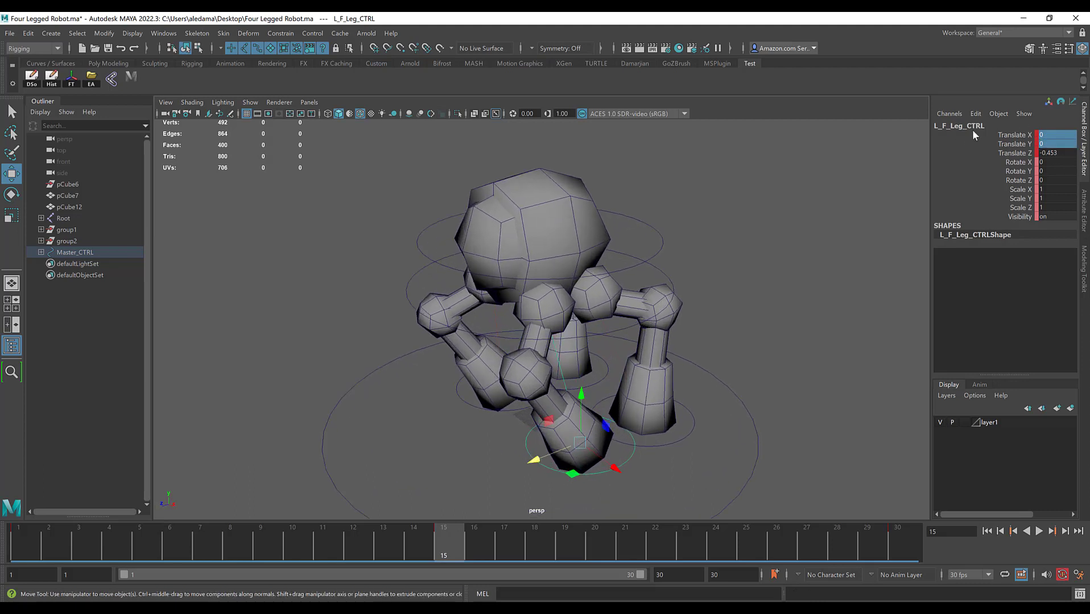
pyautogui.click(1061, 154)
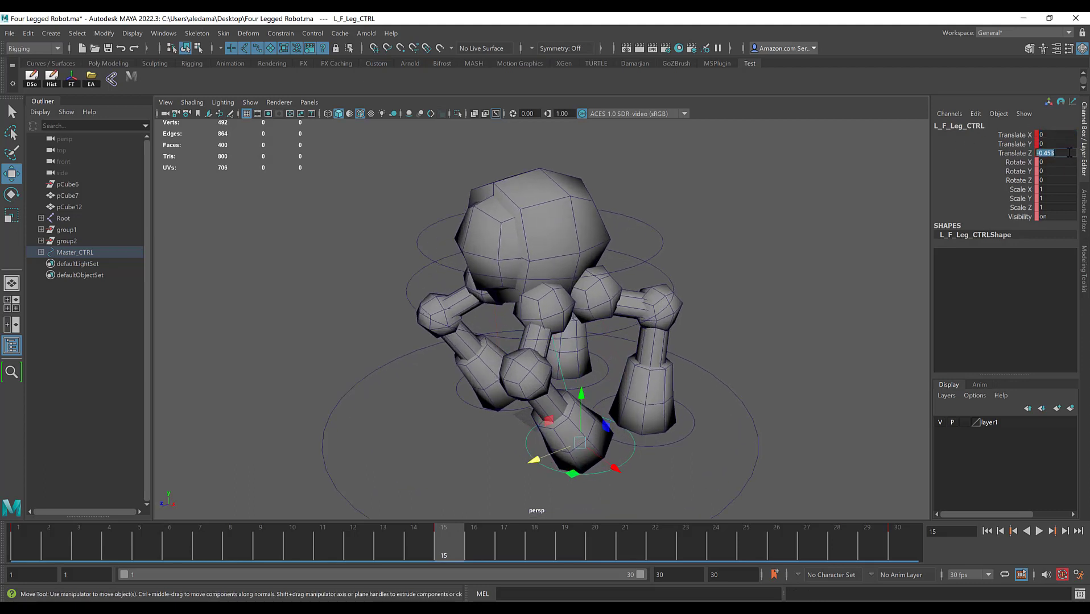
pyautogui.write('-0.5')
pyautogui.press('Return')
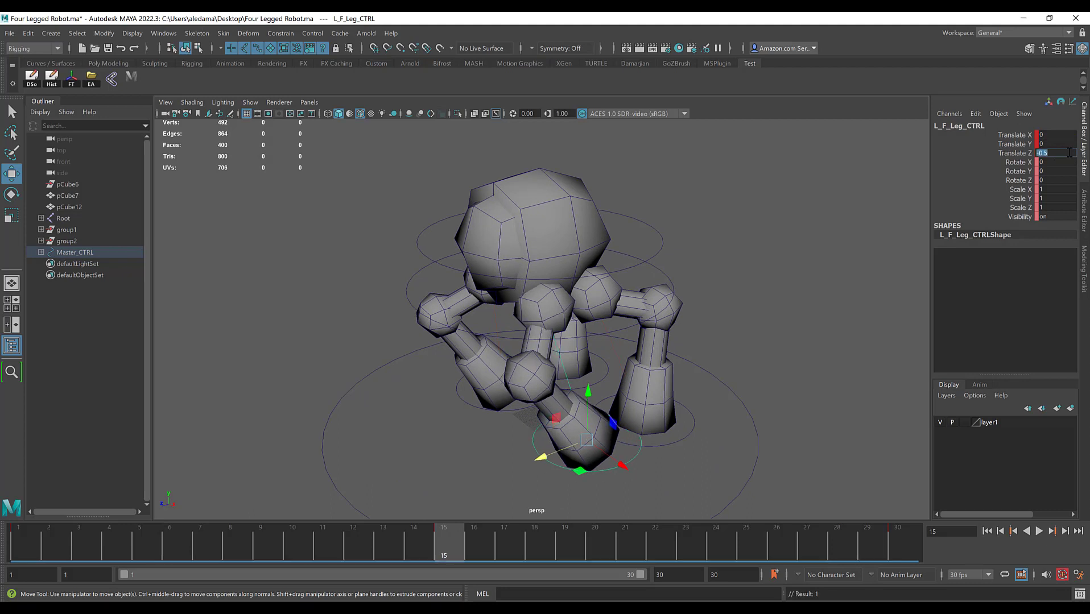
# Step: Key the right front leg control at frame 1 with Translate Z set to -0.5
pyautogui.click(520, 409)
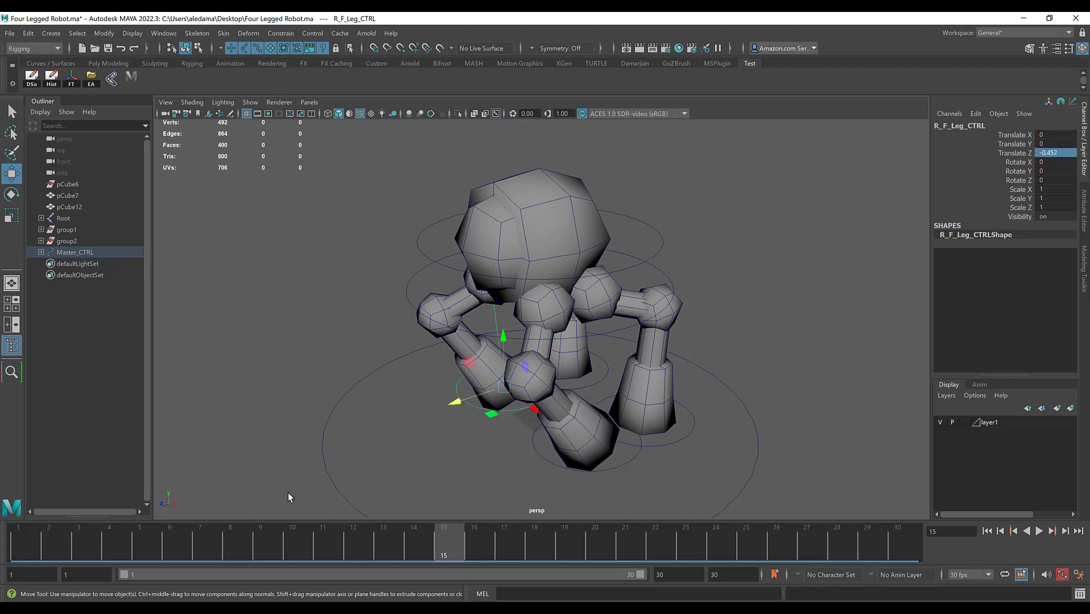
pyautogui.click(30, 550)
pyautogui.keyDown('alt'); pyautogui.moveTo(629, 379); pyautogui.dragTo(719, 349, button='middle'); pyautogui.keyUp('alt')
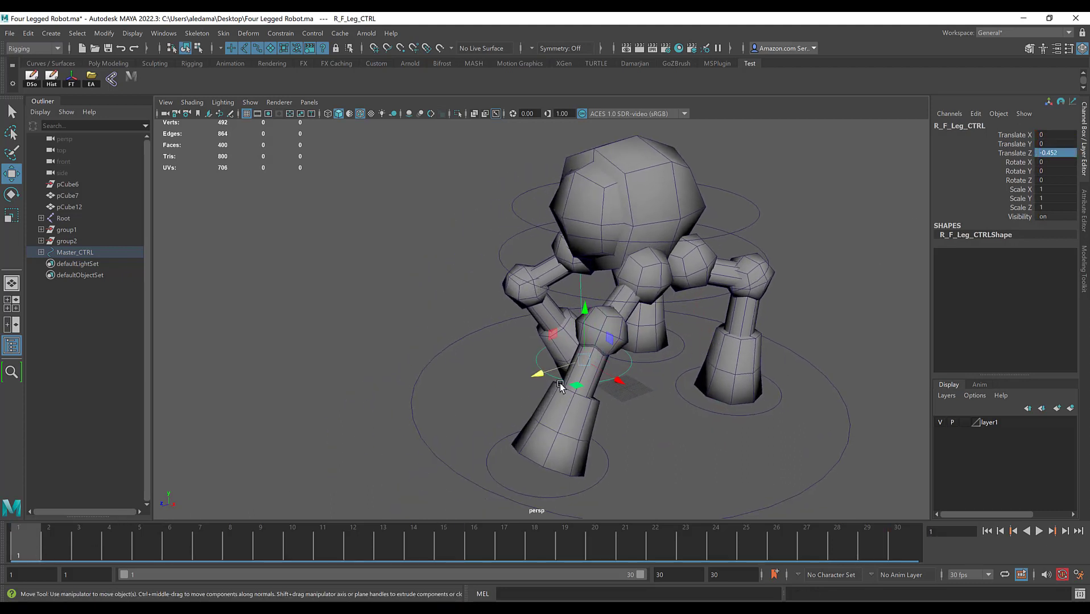
pyautogui.press('s')
pyautogui.keyDown('alt'); pyautogui.moveTo(525, 262); pyautogui.dragTo(564, 278); pyautogui.keyUp('alt')
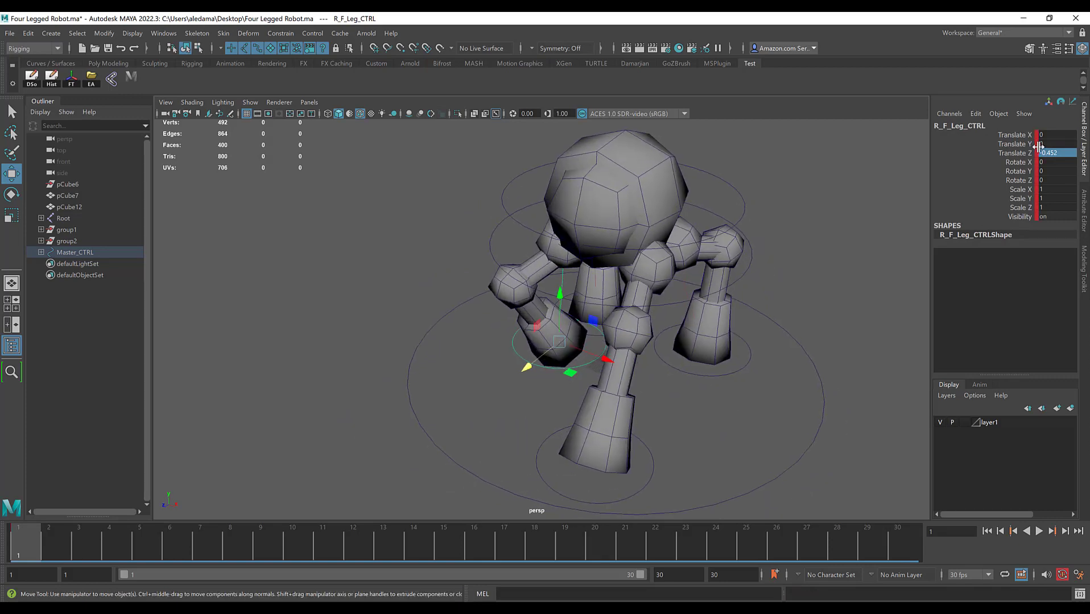
pyautogui.click(1059, 154)
pyautogui.write('-0.5')
pyautogui.press('Return')
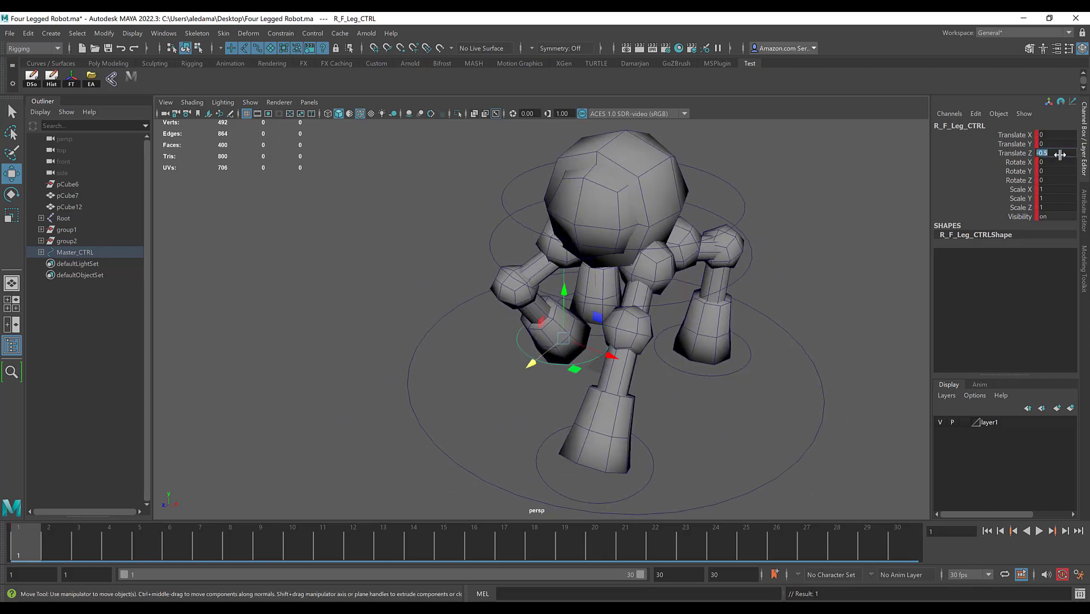
# Step: Set the left front leg control's Translate Z to 0.4 at frame 1
pyautogui.keyDown('alt'); pyautogui.moveTo(628, 431); pyautogui.dragTo(574, 438); pyautogui.keyUp('alt')
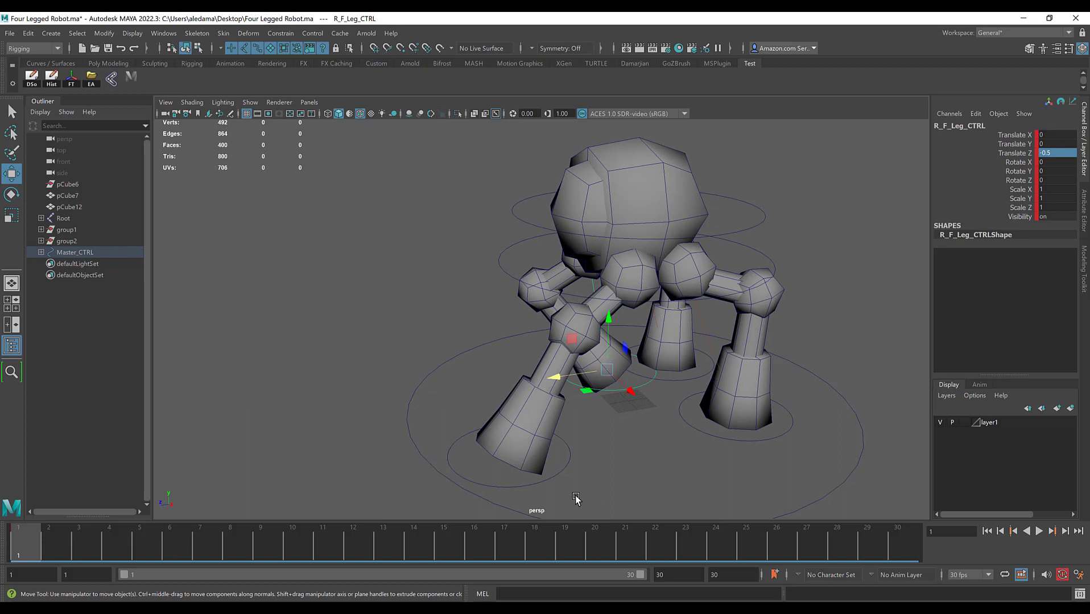
pyautogui.click(508, 487)
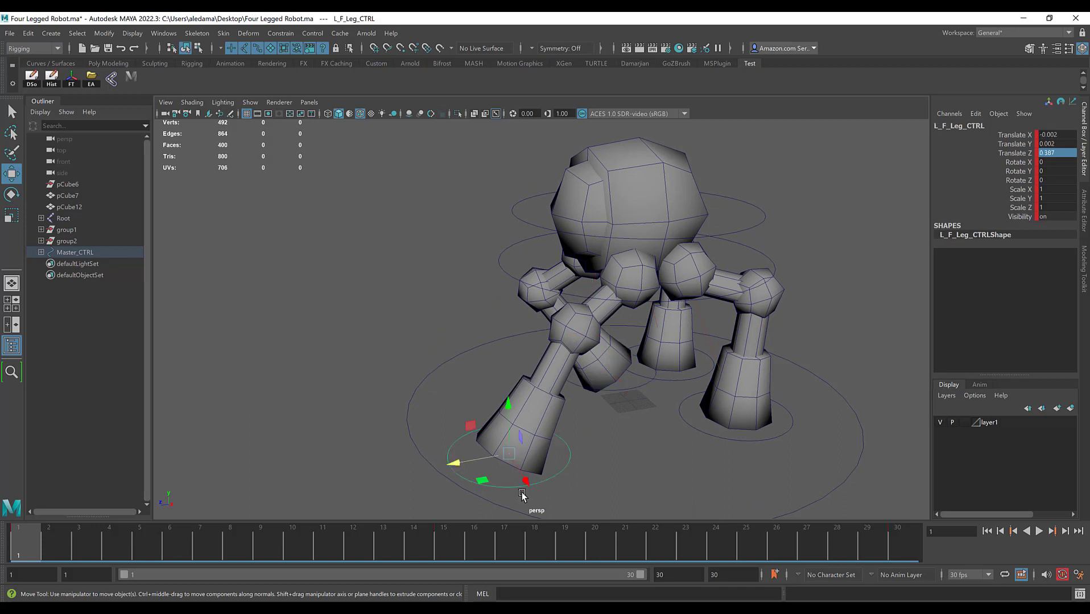
pyautogui.click(1063, 153)
pyautogui.write('.4')
pyautogui.press('Return')
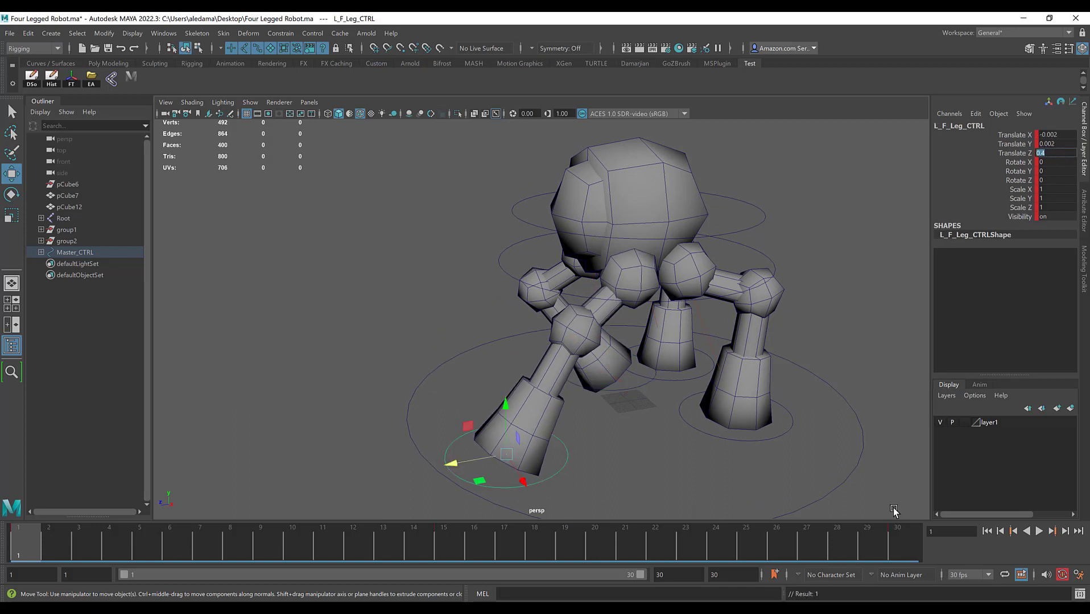
# Step: Try a Translate Z of -0.4 on the left front leg control at frame 30, and undo it
pyautogui.click(907, 540)
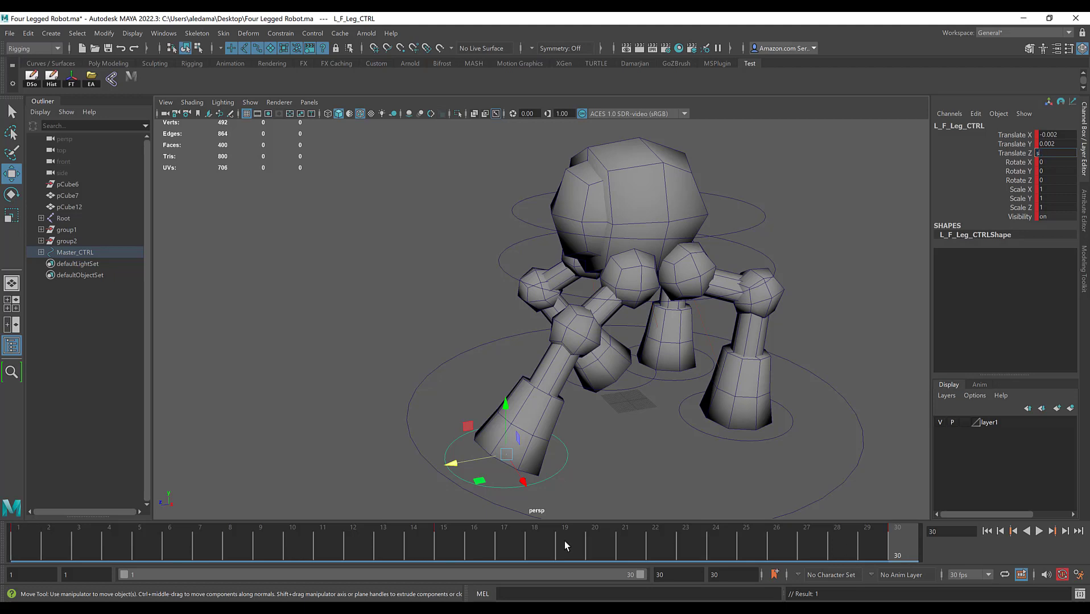
pyautogui.moveTo(60, 545); pyautogui.dragTo(444, 549)
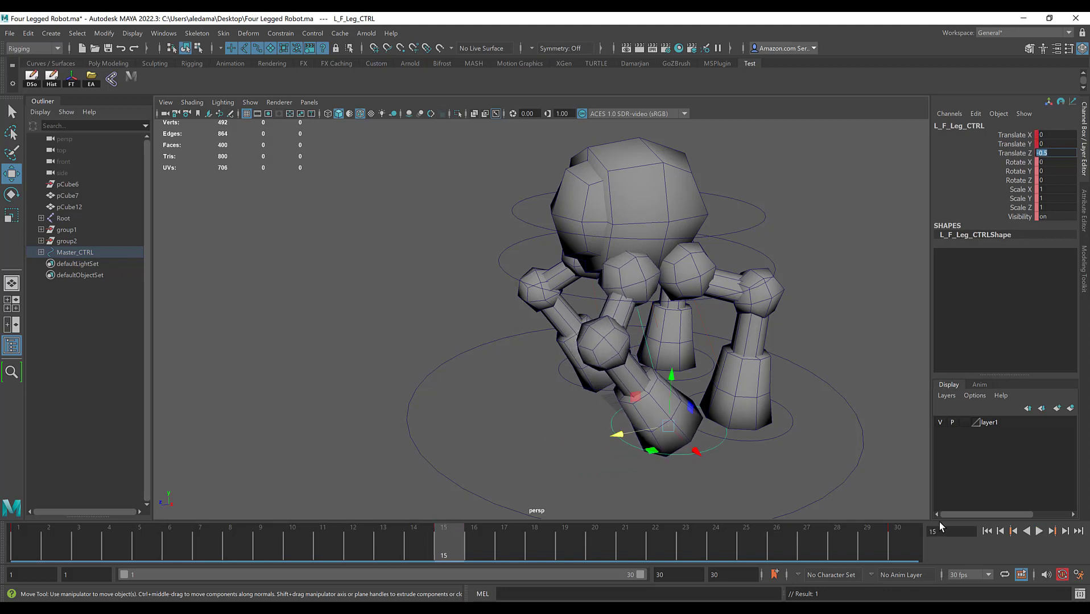
pyautogui.click(900, 543)
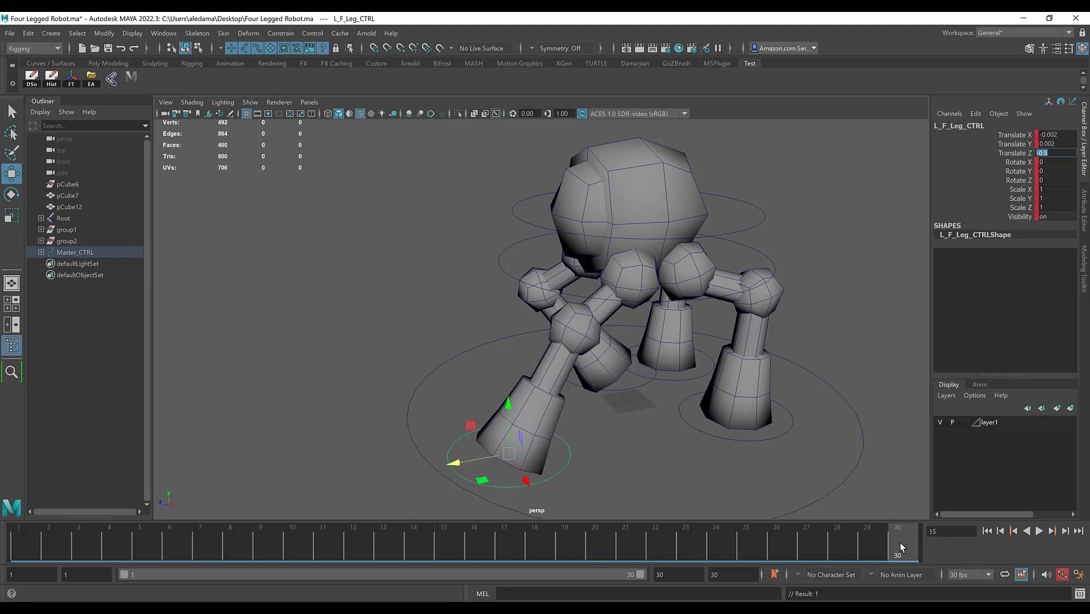
pyautogui.click(1060, 157)
pyautogui.write('-0.4')
pyautogui.press('Return')
pyautogui.keyDown('alt'); pyautogui.moveTo(701, 293); pyautogui.dragTo(783, 367); pyautogui.keyUp('alt')
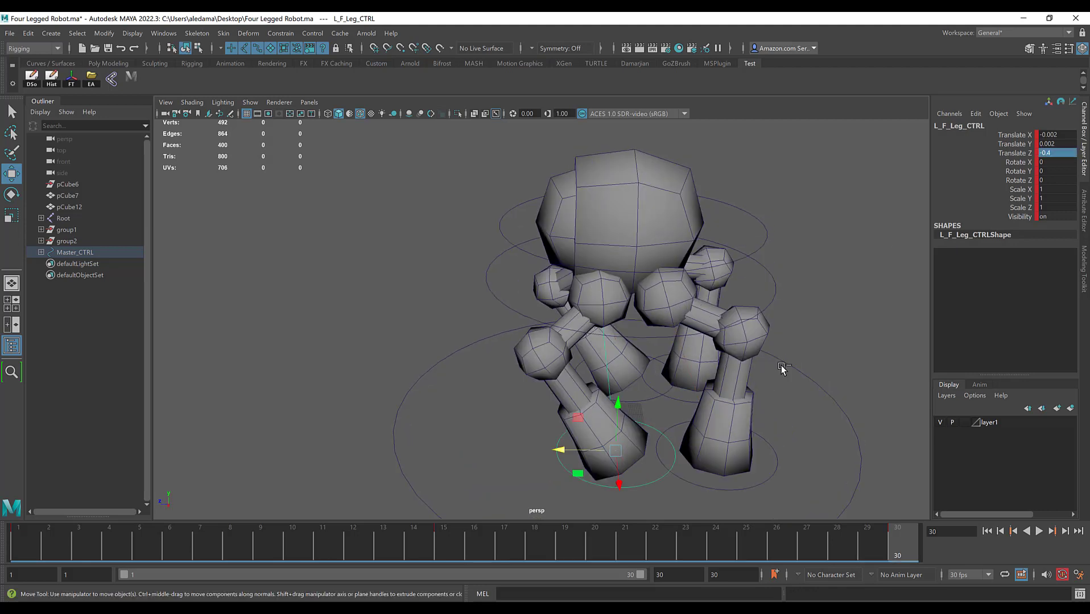
pyautogui.hotkey('ctrl', 'z')
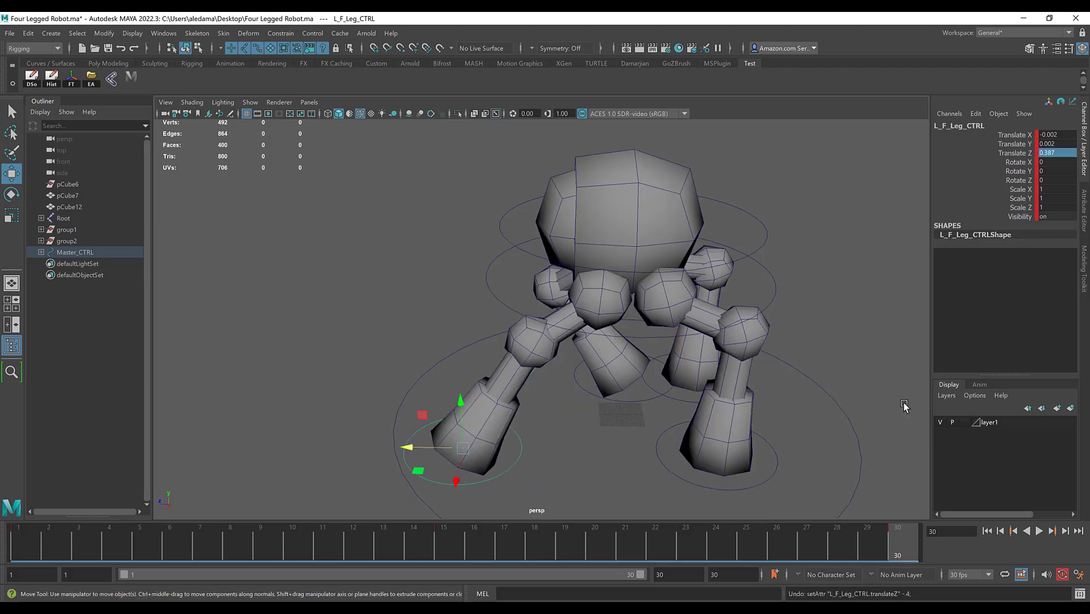
# Step: Carry the left front leg control's frame 1 pose over to frame 30 and key it there
pyautogui.click(26, 534)
pyautogui.click(499, 478)
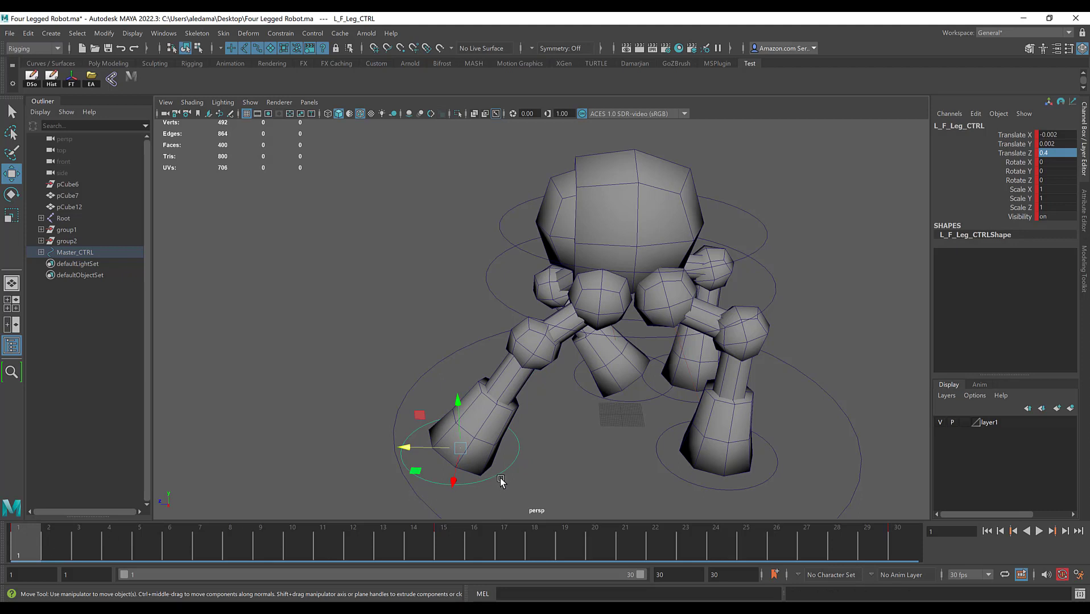
pyautogui.click(902, 530)
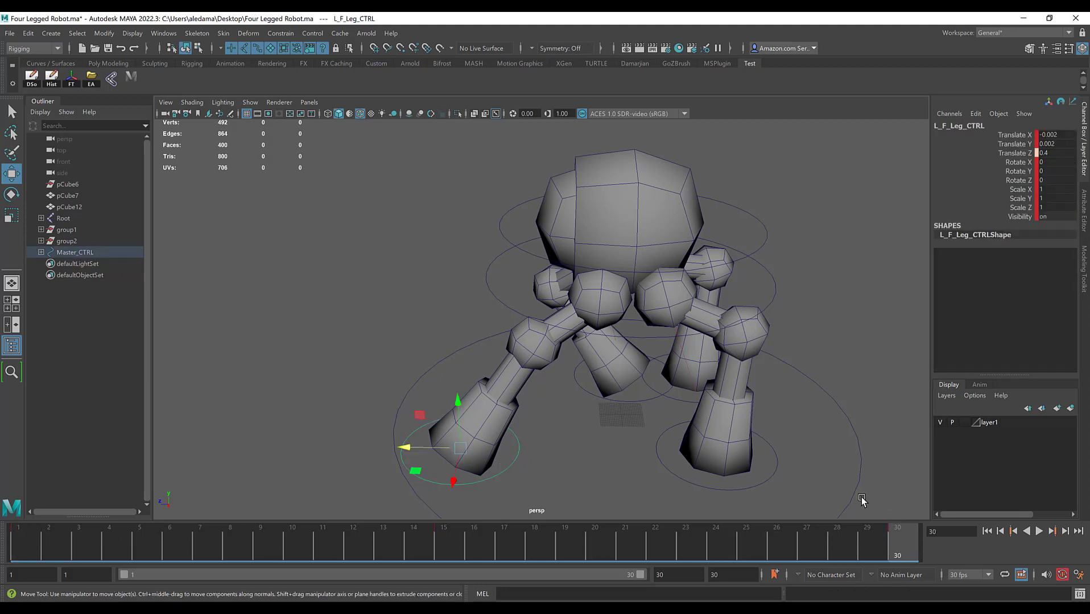
pyautogui.press('s')
# Step: Carry the right front leg control's frame 1 pose over to frame 30 and key it there
pyautogui.keyDown('alt'); pyautogui.moveTo(584, 305); pyautogui.dragTo(522, 378); pyautogui.keyUp('alt')
pyautogui.click(545, 358)
pyautogui.moveTo(60, 547); pyautogui.dragTo(2, 552)
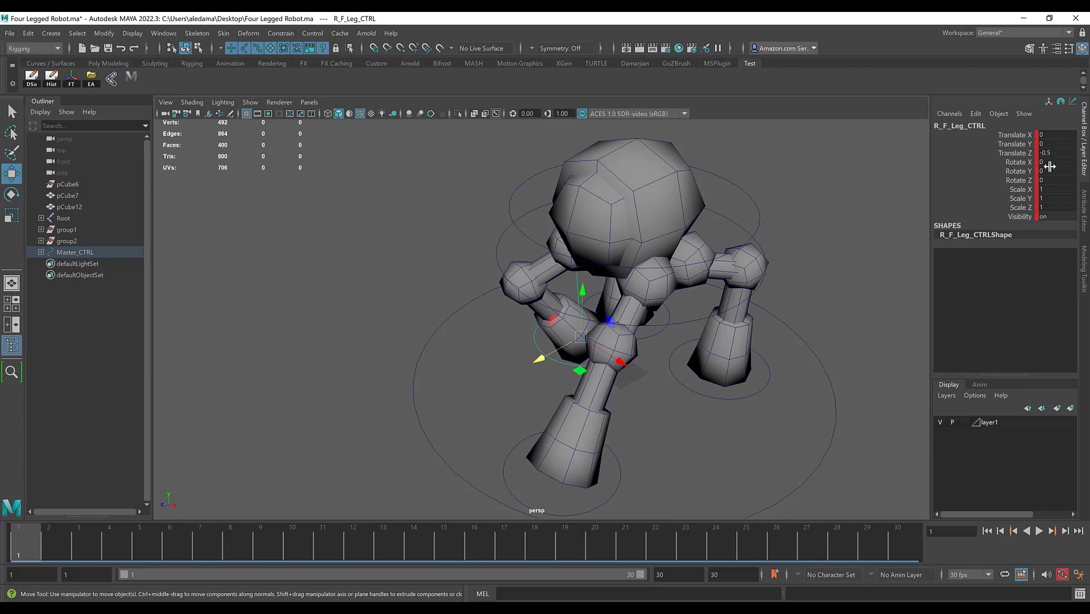
pyautogui.moveTo(886, 554); pyautogui.dragTo(906, 542)
pyautogui.keyDown('alt'); pyautogui.moveTo(503, 360); pyautogui.dragTo(580, 352); pyautogui.keyUp('alt')
pyautogui.press('s')
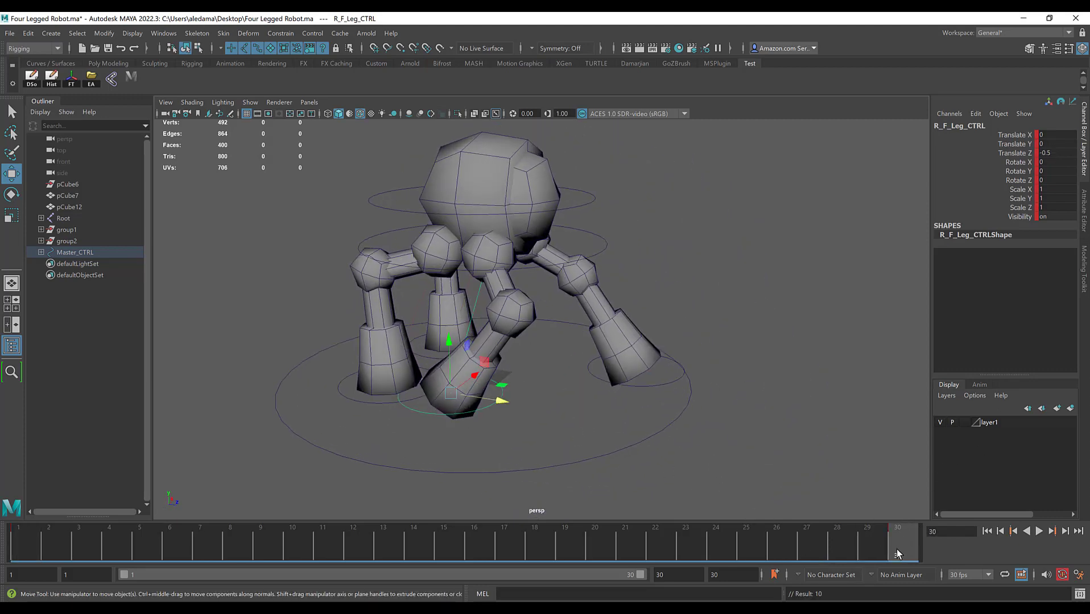
# Step: At frame 15, set the right front leg control's Translate Z to 0.4
pyautogui.moveTo(897, 553); pyautogui.dragTo(444, 555)
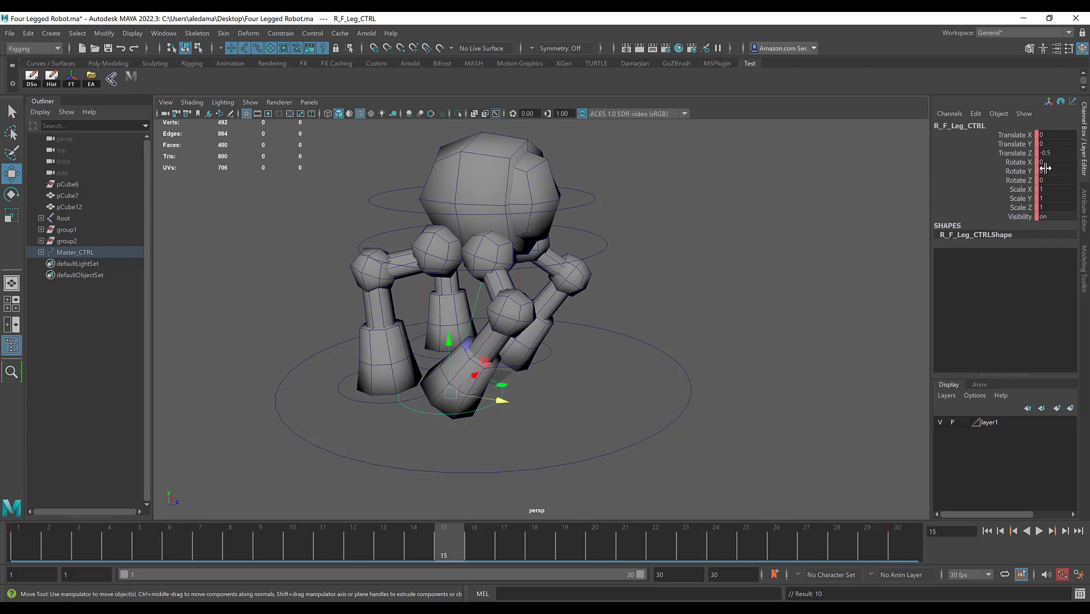
pyautogui.doubleClick(1055, 153)
pyautogui.write('0.4')
pyautogui.press('Return')
# Step: Play back the animation to check how the two front legs alternate, returning to frame 1
pyautogui.keyDown('alt'); pyautogui.moveTo(783, 357); pyautogui.dragTo(658, 379); pyautogui.keyUp('alt')
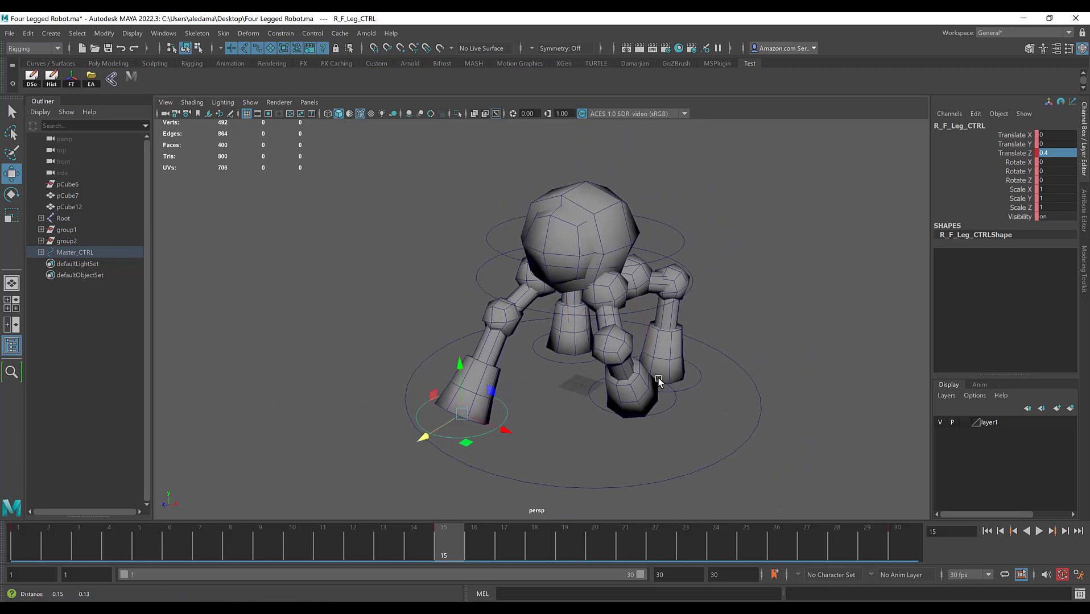
pyautogui.click(1039, 532)
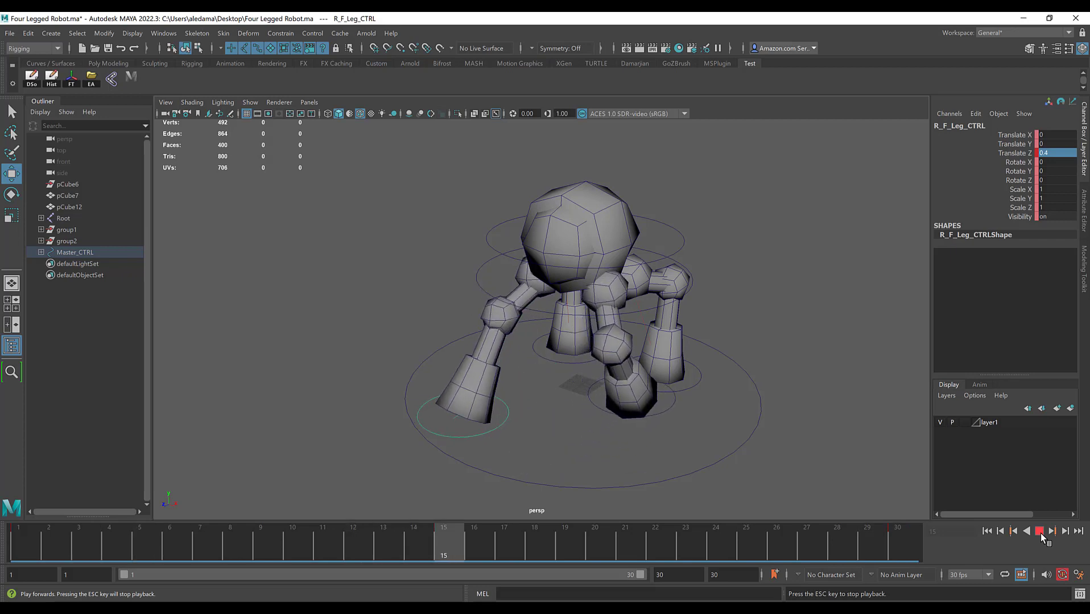
pyautogui.click(1039, 531)
pyautogui.keyDown('alt'); pyautogui.moveTo(745, 400); pyautogui.dragTo(701, 385); pyautogui.keyUp('alt')
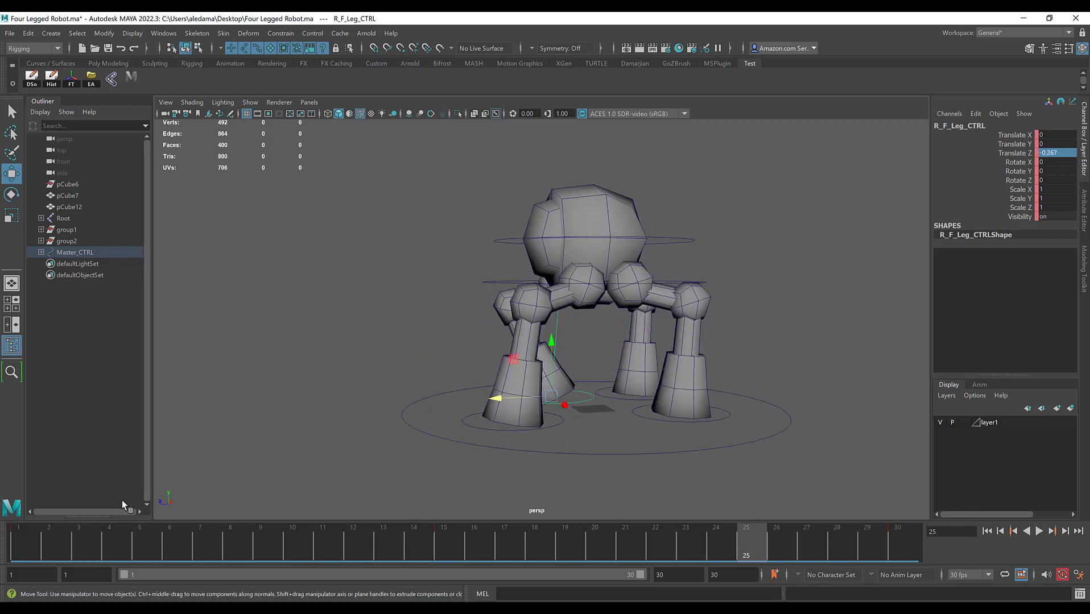
pyautogui.hotkey('alt', 'v')
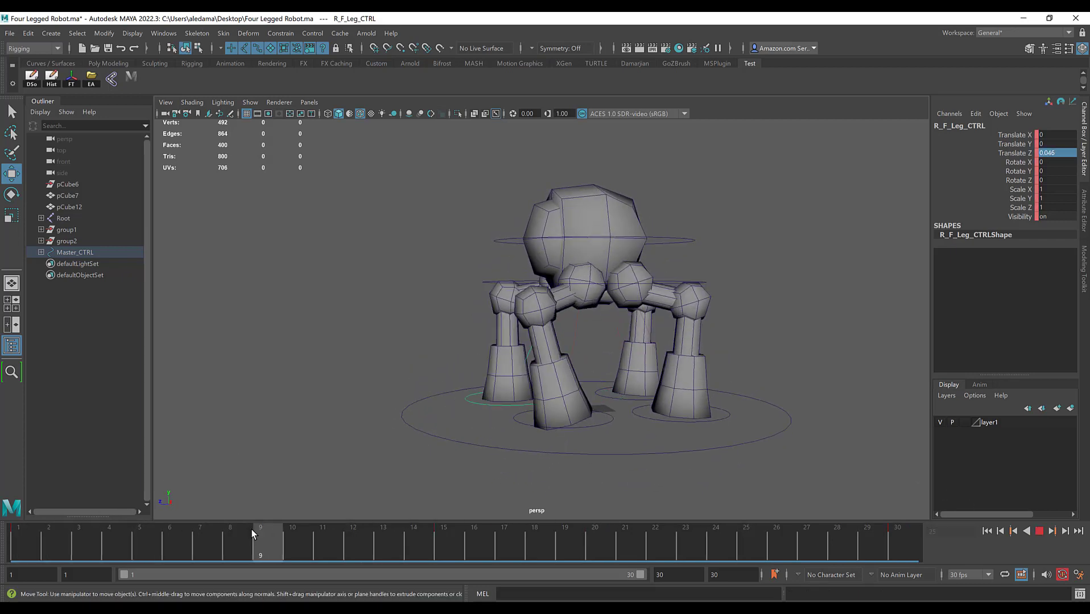
pyautogui.click(27, 536)
pyautogui.keyDown('alt'); pyautogui.moveTo(440, 348); pyautogui.dragTo(450, 437); pyautogui.keyUp('alt')
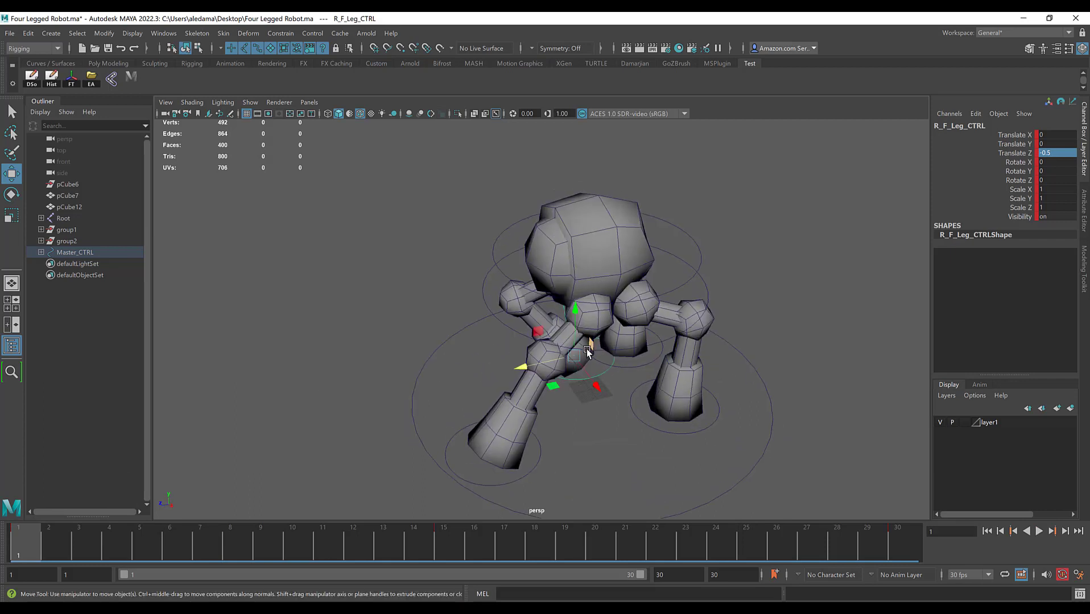
pyautogui.keyDown('alt'); pyautogui.moveTo(589, 418); pyautogui.dragTo(554, 388); pyautogui.keyUp('alt')
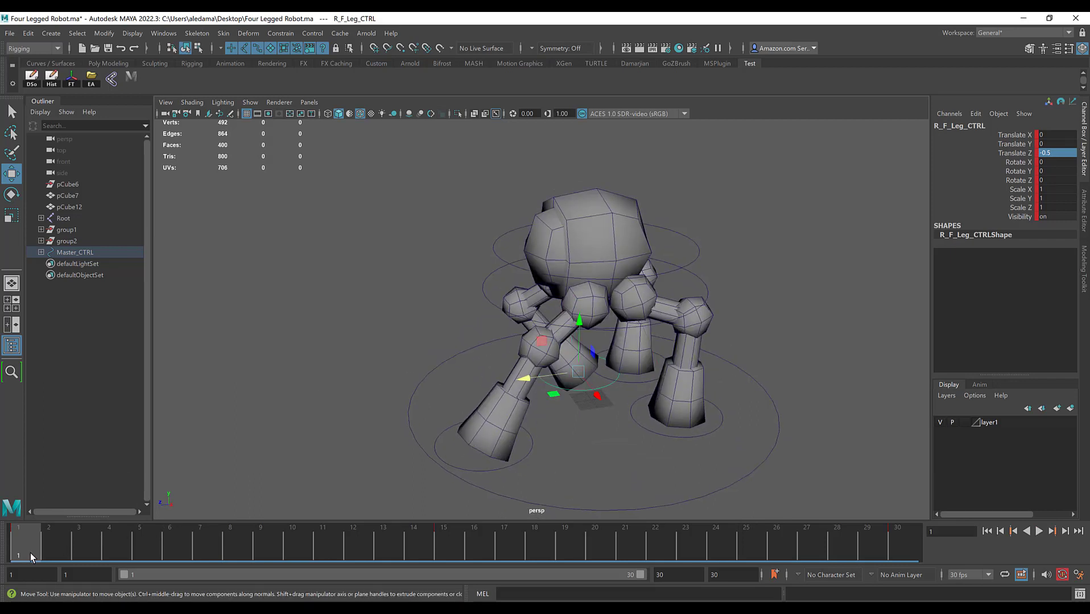
# Step: At frame 7, raise the right front leg control to about 0.304 in Translate Y
pyautogui.moveTo(30, 553); pyautogui.dragTo(450, 534)
pyautogui.moveTo(462, 421); pyautogui.dragTo(468, 334)
pyautogui.click(404, 410)
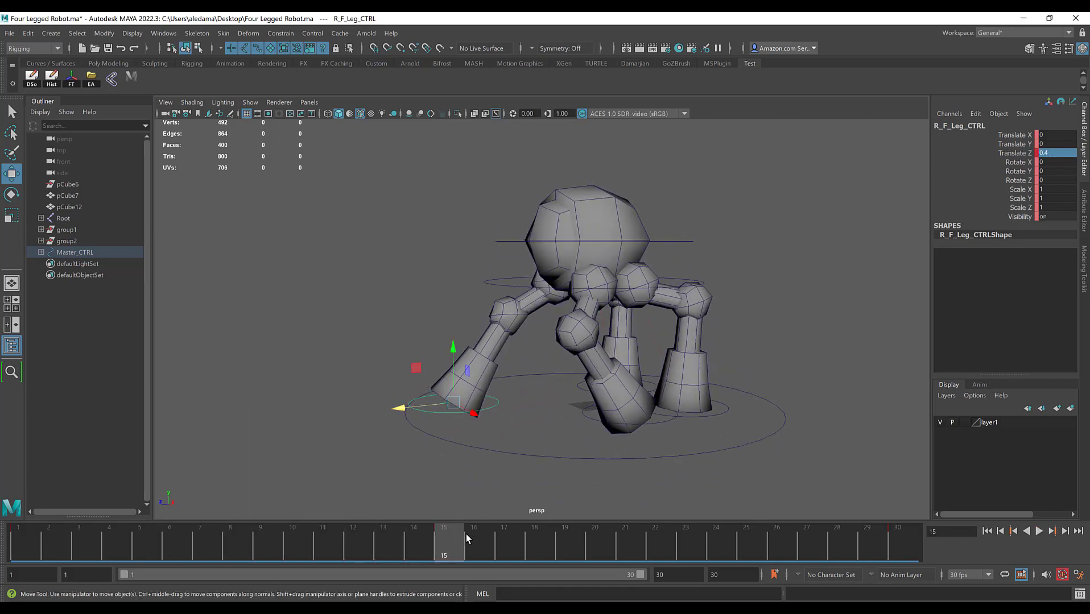
pyautogui.moveTo(437, 544); pyautogui.dragTo(213, 544)
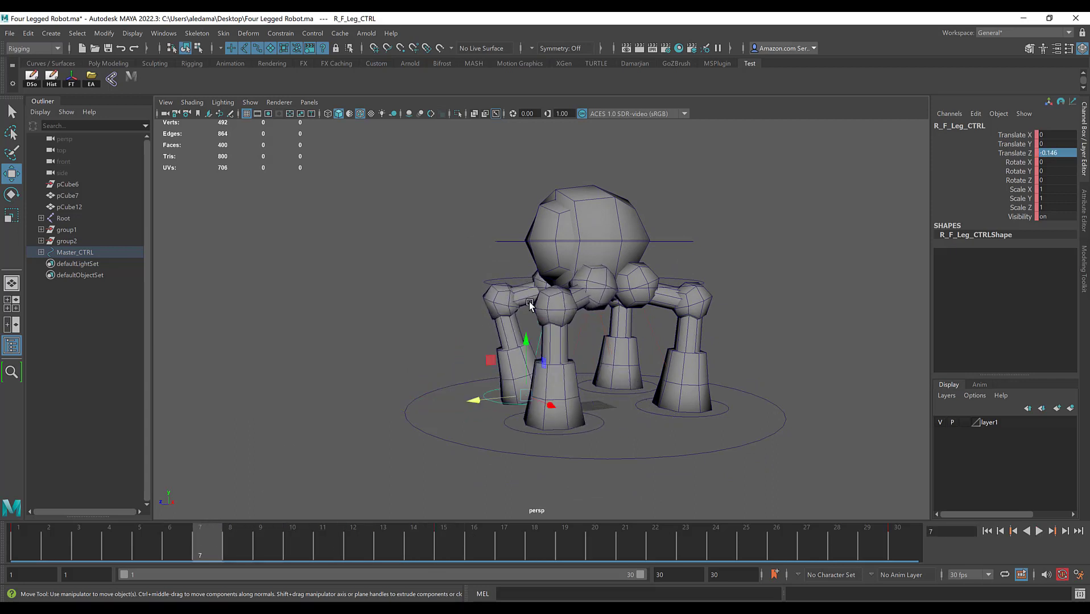
pyautogui.moveTo(527, 341); pyautogui.dragTo(531, 297)
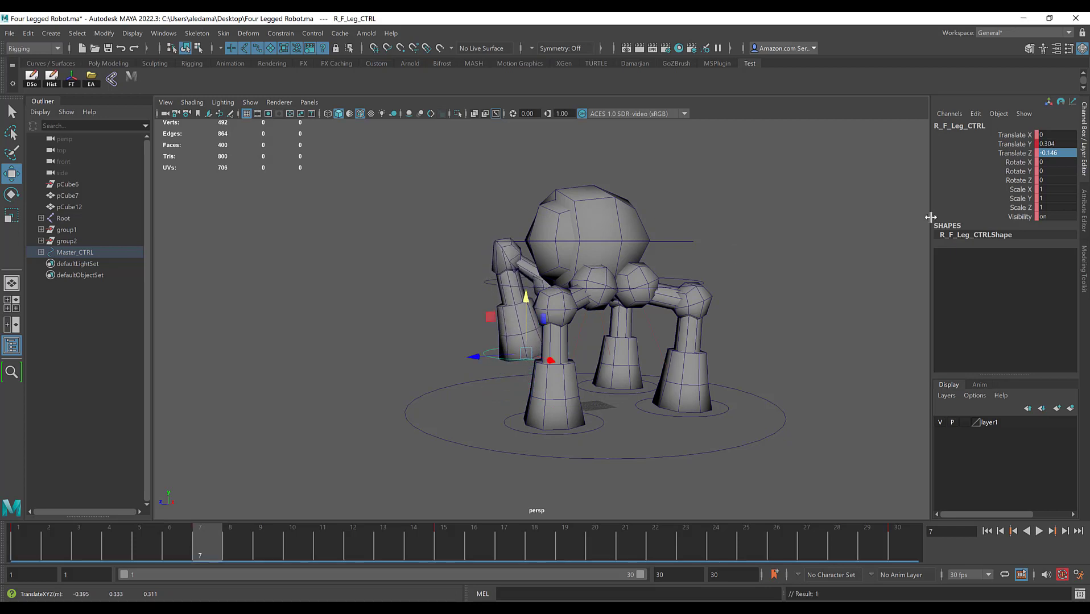
# Step: Try a Translate Z of 0.2 on the raised right front leg control at frame 7, and undo it
pyautogui.click(1054, 153)
pyautogui.write('.2')
pyautogui.press('Return')
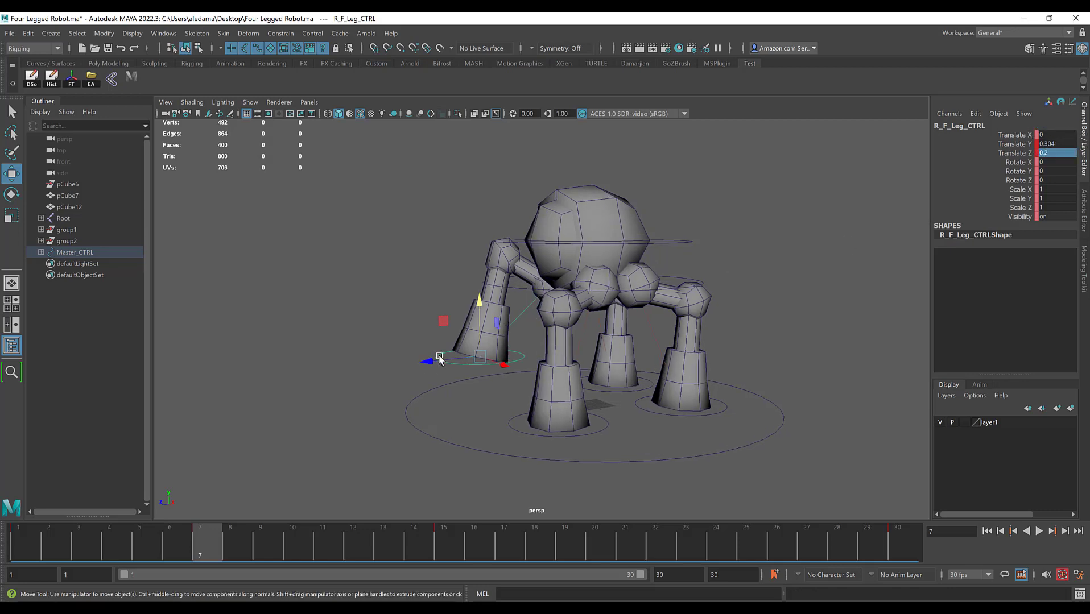
pyautogui.hotkey('ctrl', 'z')
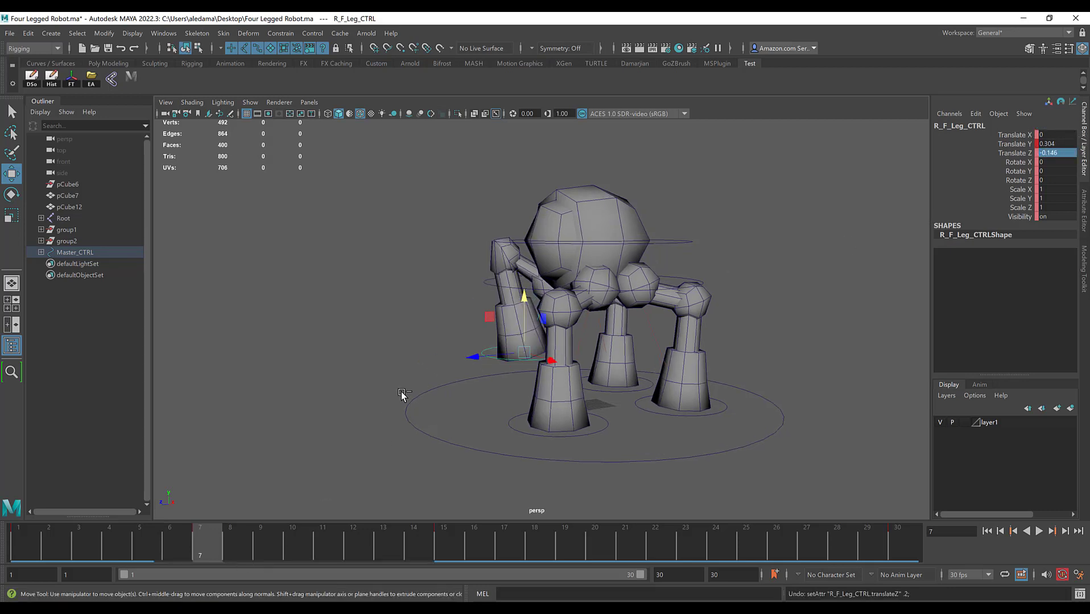
# Step: At frame 7, set the right front leg control's Translate Z to -0.1 and Translate Y to 0.3
pyautogui.doubleClick(1063, 153)
pyautogui.write('-.1')
pyautogui.press('Return')
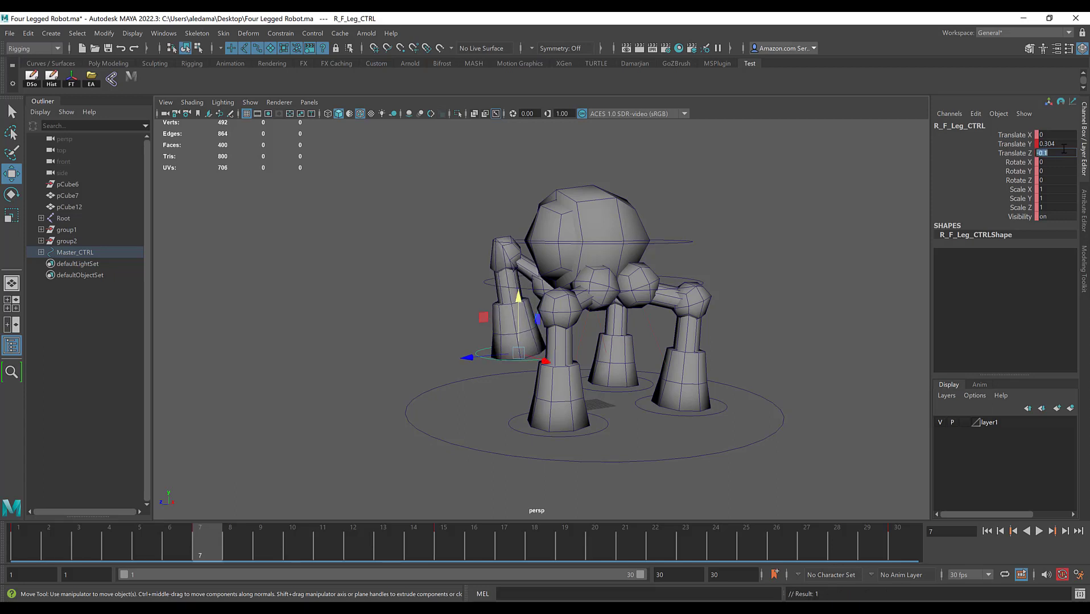
pyautogui.click(1062, 143)
pyautogui.write('.4')
pyautogui.press('Return')
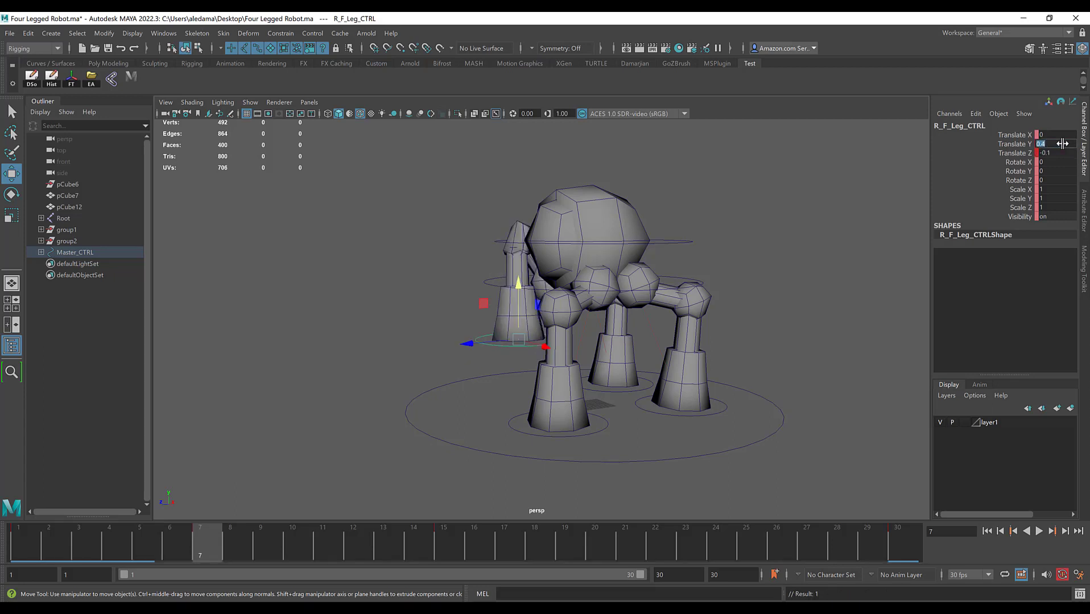
pyautogui.write('.3')
pyautogui.press('Return')
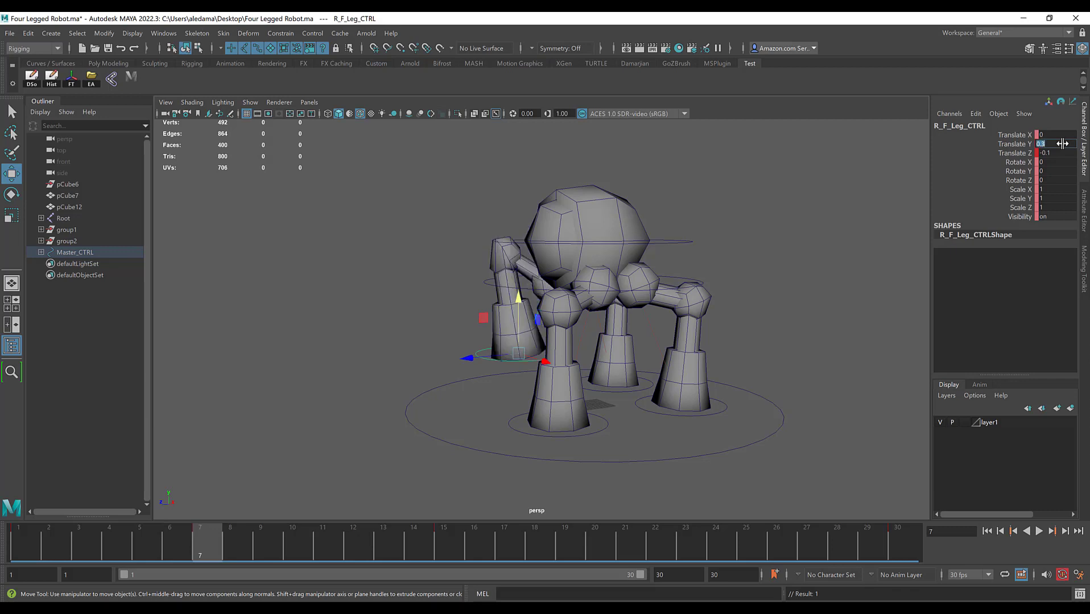
# Step: At frame 15, set the right front leg control's Translate Y to 0 and play back the animation to check the step
pyautogui.moveTo(203, 544); pyautogui.dragTo(19, 542)
pyautogui.keyDown('alt'); pyautogui.moveTo(495, 350); pyautogui.dragTo(705, 357); pyautogui.keyUp('alt')
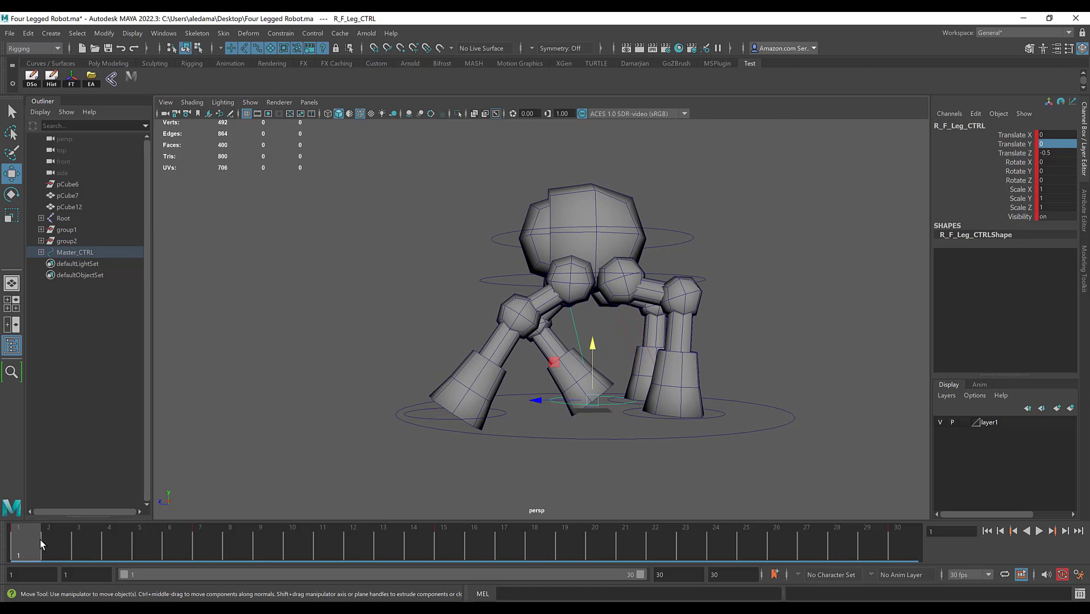
pyautogui.moveTo(39, 540); pyautogui.dragTo(454, 540)
pyautogui.keyDown('alt'); pyautogui.moveTo(432, 374); pyautogui.dragTo(441, 375); pyautogui.keyUp('alt')
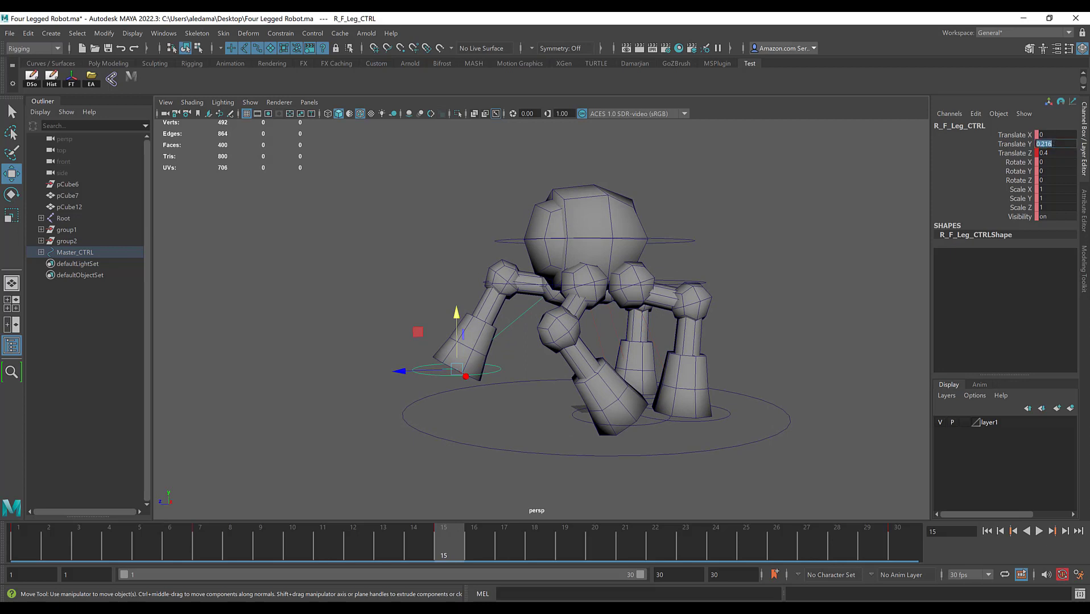
pyautogui.press('Return')
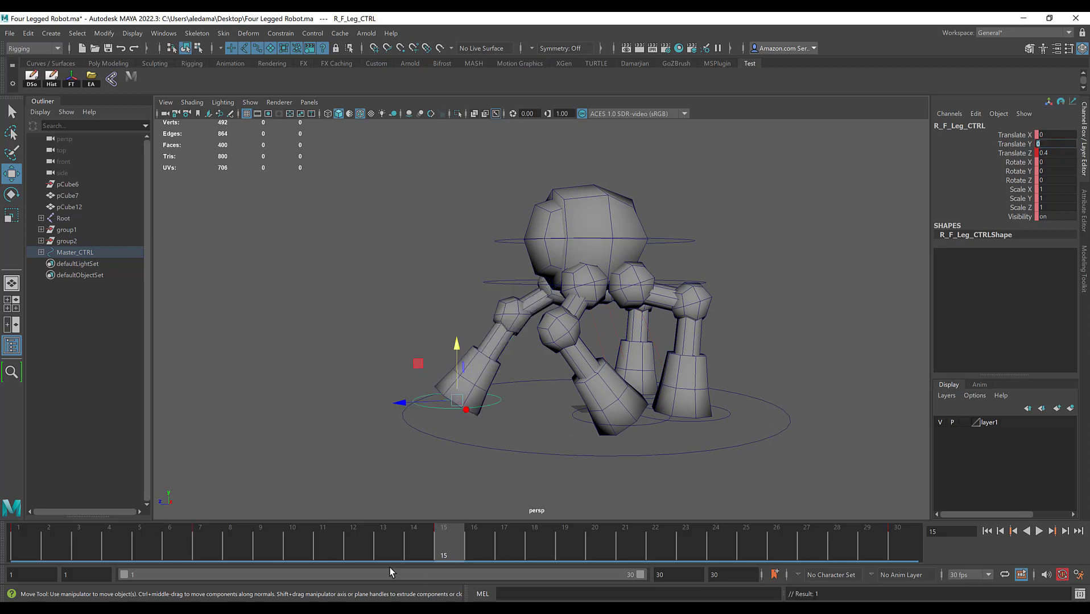
pyautogui.hotkey('alt', 'v')
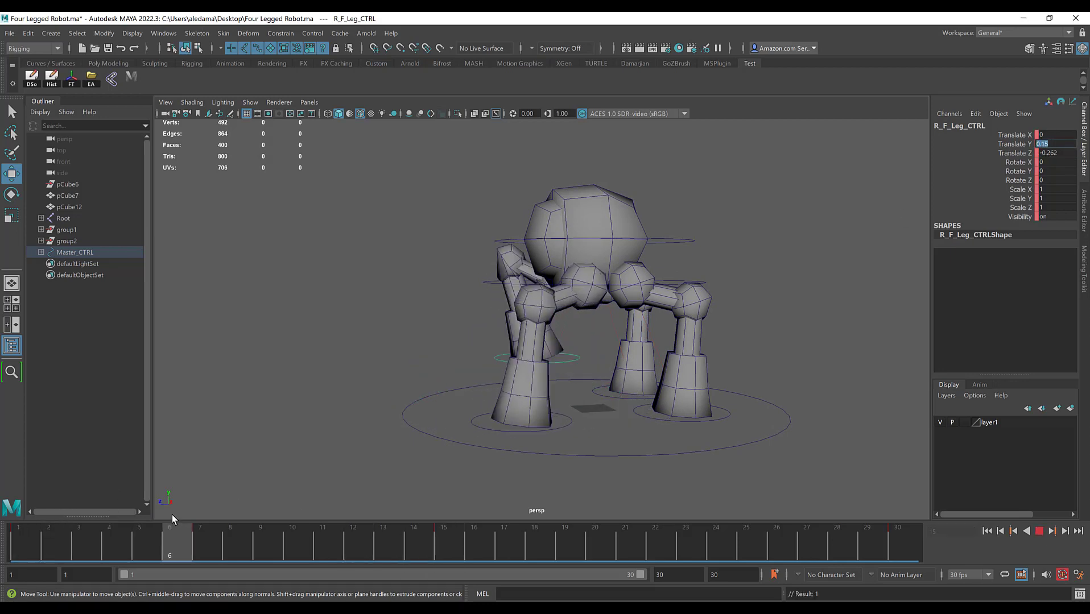
pyautogui.moveTo(171, 514); pyautogui.dragTo(441, 597)
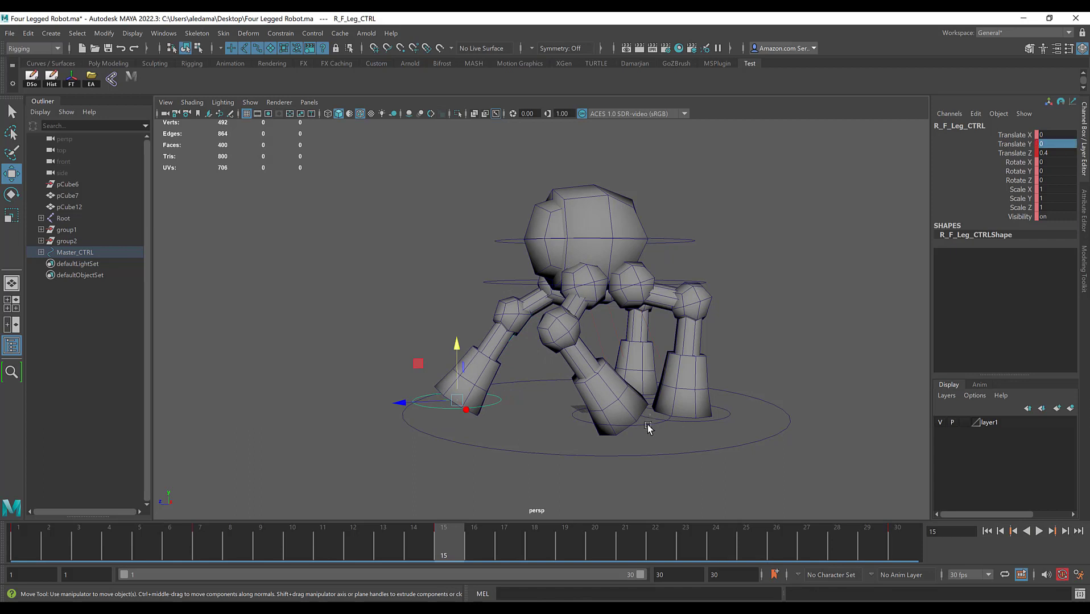
# Step: Examine the left front leg control around frame 22 and the right front leg control's Translate Y and Z values at frame 7
pyautogui.keyDown('alt'); pyautogui.moveTo(649, 429); pyautogui.dragTo(584, 413); pyautogui.keyUp('alt')
pyautogui.click(584, 414)
pyautogui.click(601, 418)
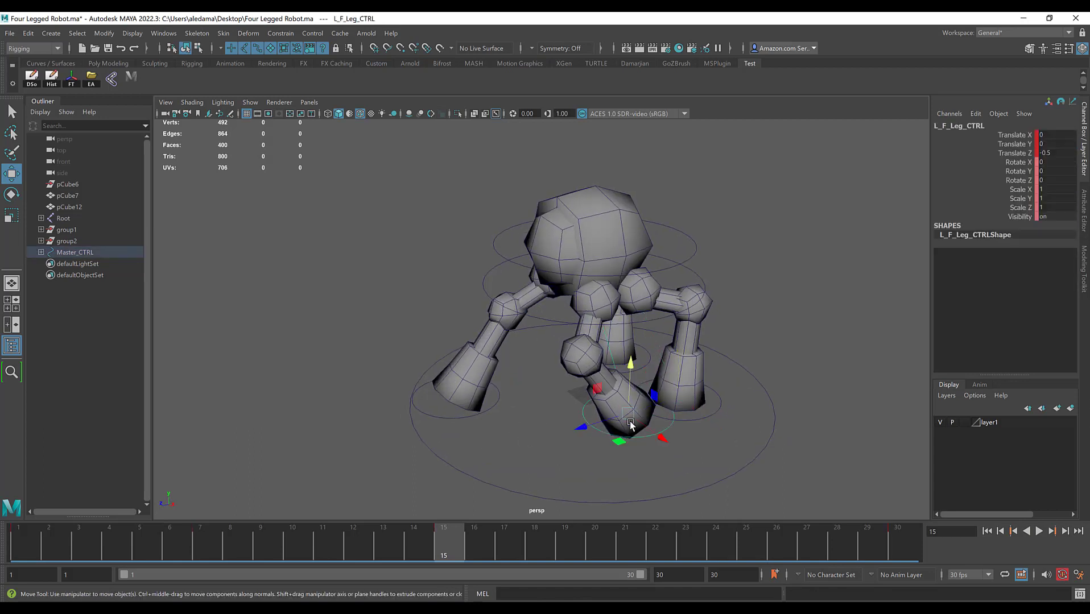
pyautogui.moveTo(460, 551); pyautogui.dragTo(634, 546)
pyautogui.moveTo(589, 370)
pyautogui.keyDown('alt'); pyautogui.mouseDown()
pyautogui.moveTo(557, 346)
pyautogui.moveTo(568, 346)
pyautogui.moveTo(566, 380)
pyautogui.moveTo(588, 385)
pyautogui.mouseUp(); pyautogui.keyUp('alt')
pyautogui.click(662, 546)
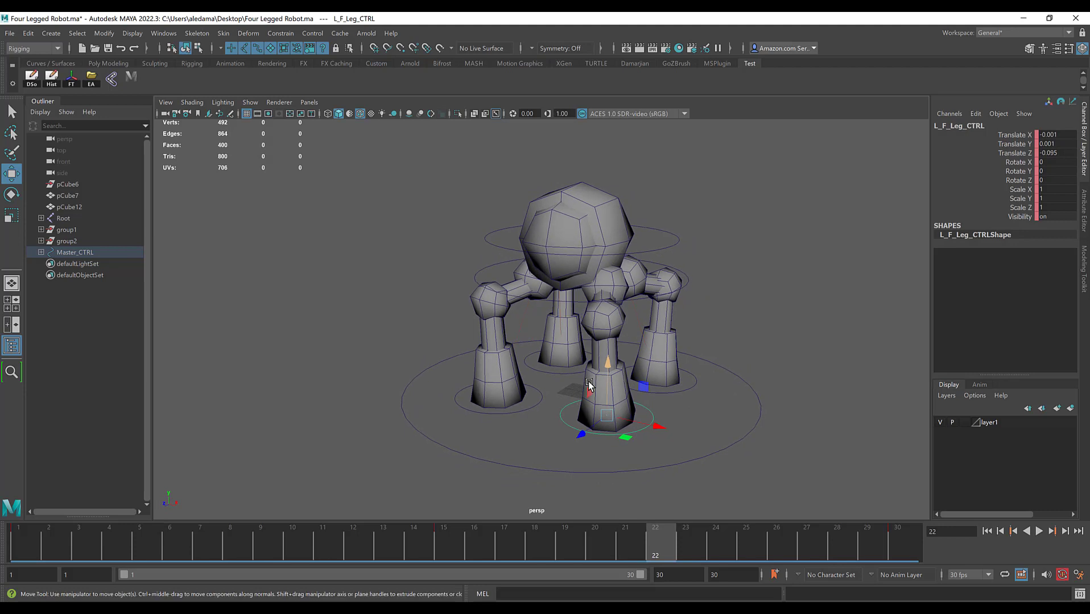
pyautogui.click(522, 409)
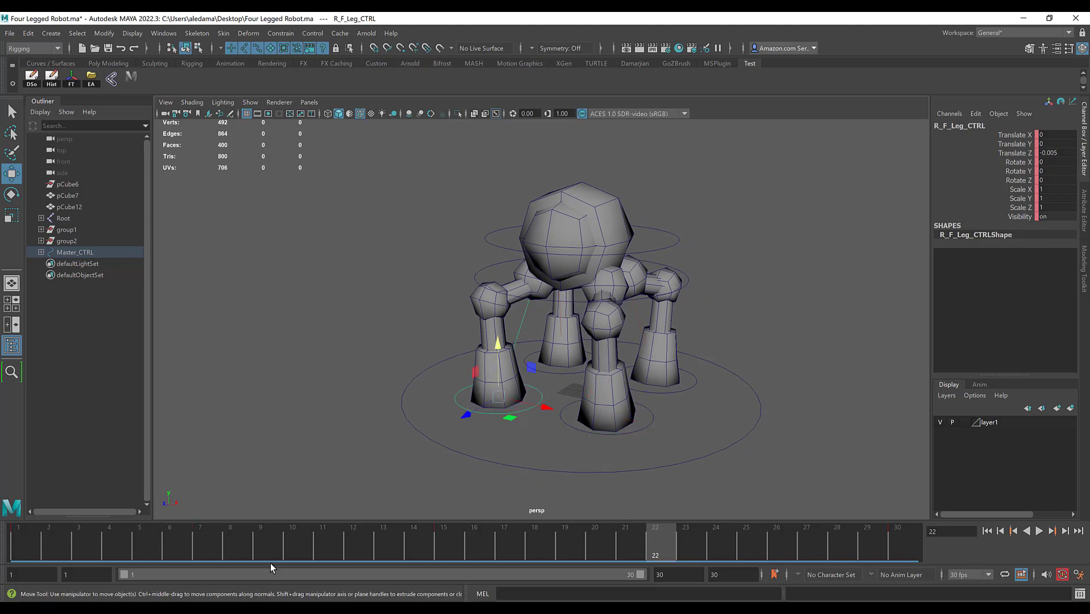
pyautogui.click(203, 543)
pyautogui.keyDown('alt'); pyautogui.moveTo(483, 316); pyautogui.dragTo(501, 313); pyautogui.keyUp('alt')
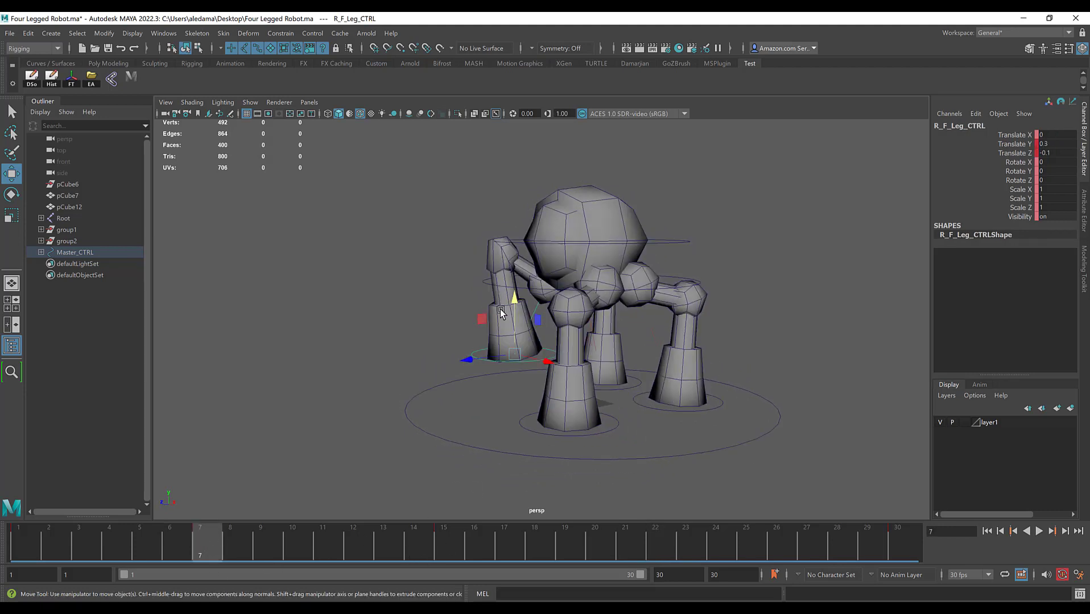
pyautogui.moveTo(1062, 145); pyautogui.dragTo(1061, 153)
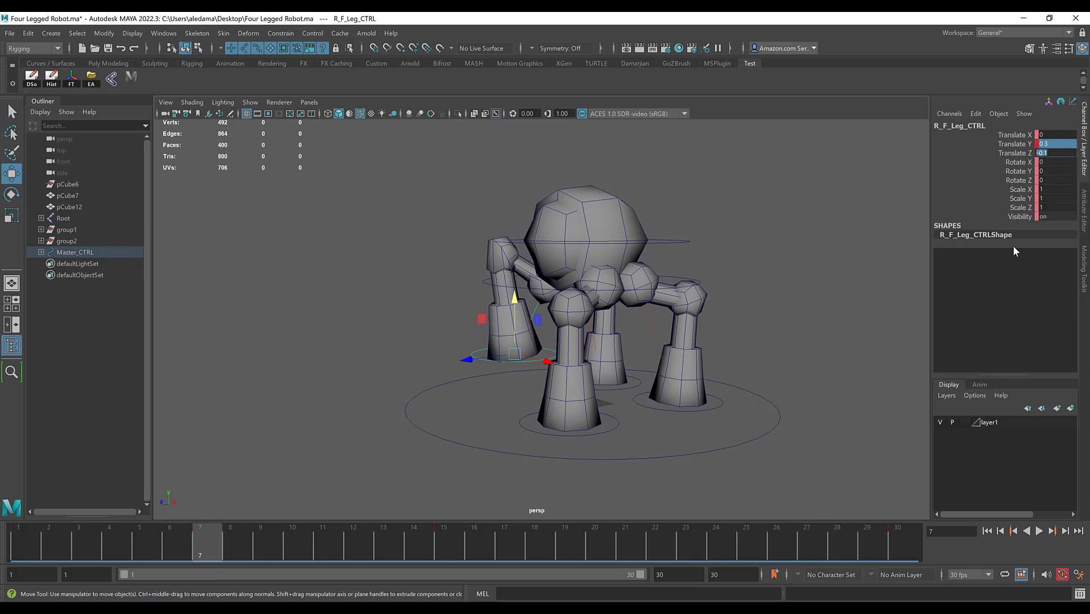
# Step: At frame 21, try -0.1 for both Translate Y and Translate Z on the left front leg control, and undo it
pyautogui.click(764, 475)
pyautogui.click(624, 540)
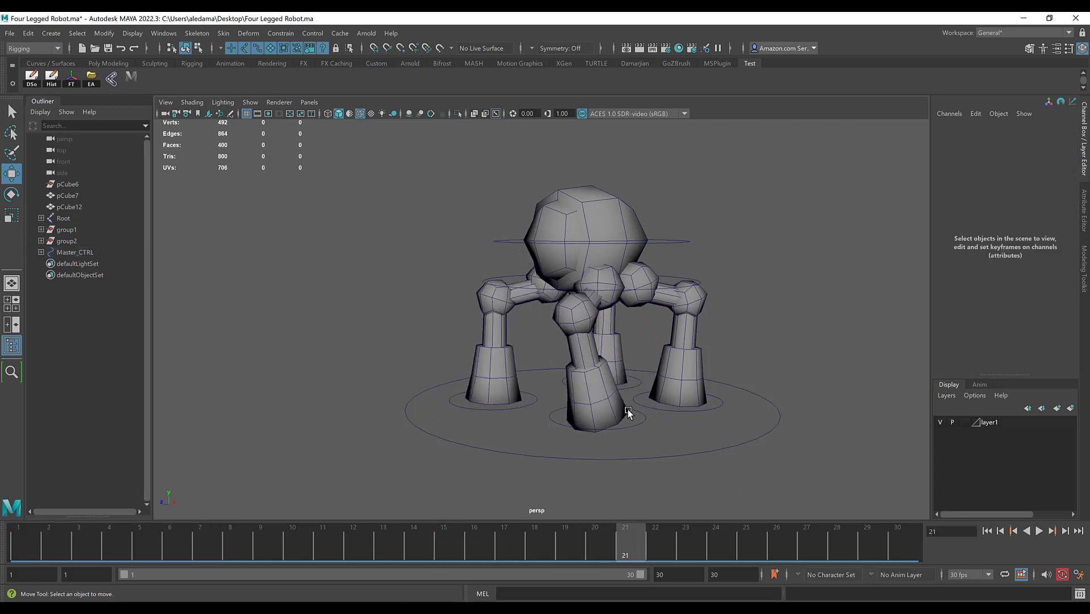
pyautogui.moveTo(634, 431); pyautogui.dragTo(633, 435)
pyautogui.keyDown('alt'); pyautogui.moveTo(600, 432); pyautogui.dragTo(555, 426); pyautogui.keyUp('alt')
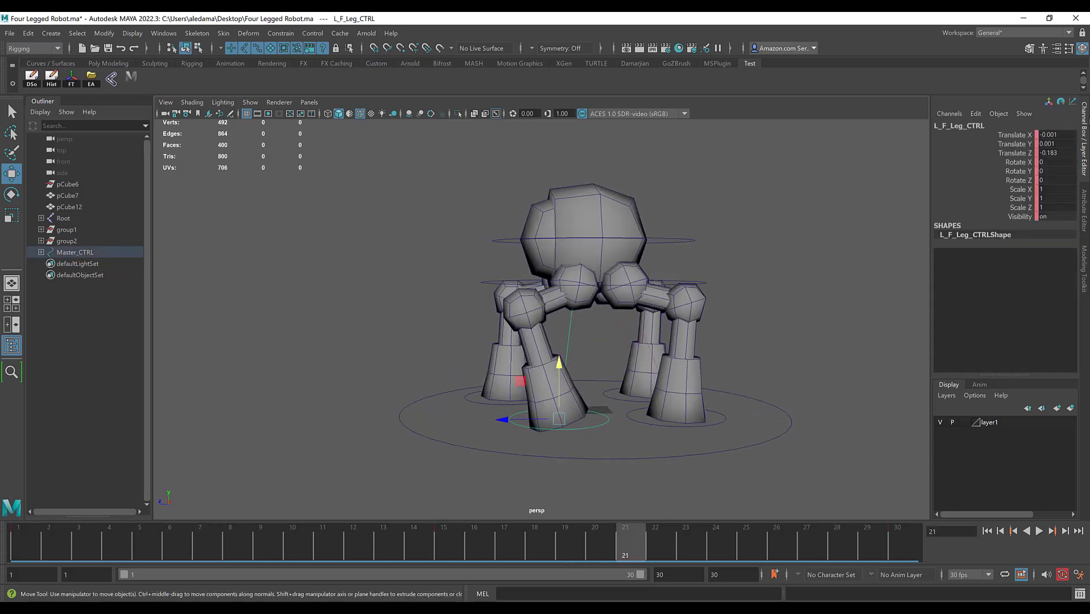
pyautogui.moveTo(1064, 142); pyautogui.dragTo(1066, 153)
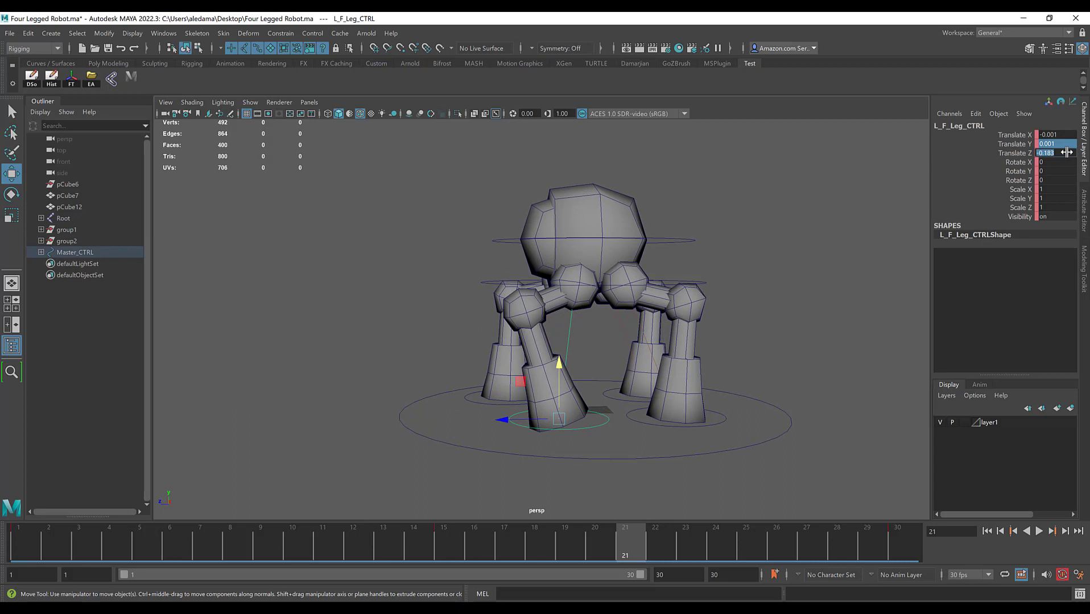
pyautogui.write('-0.1')
pyautogui.press('Return')
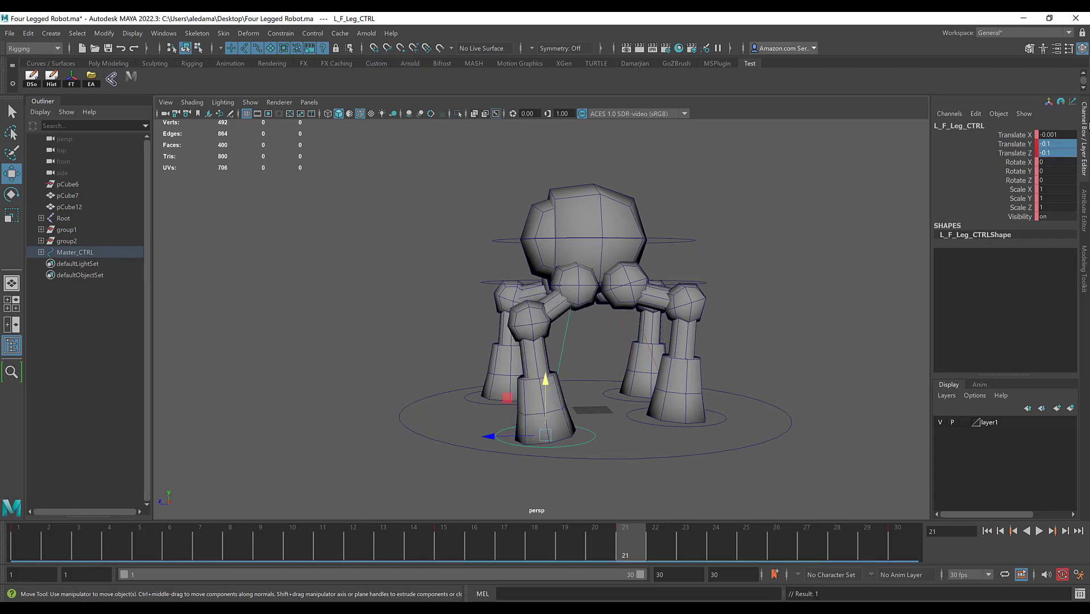
pyautogui.keyDown('alt'); pyautogui.moveTo(665, 341); pyautogui.dragTo(698, 341); pyautogui.keyUp('alt')
pyautogui.hotkey('ctrl', 'z')
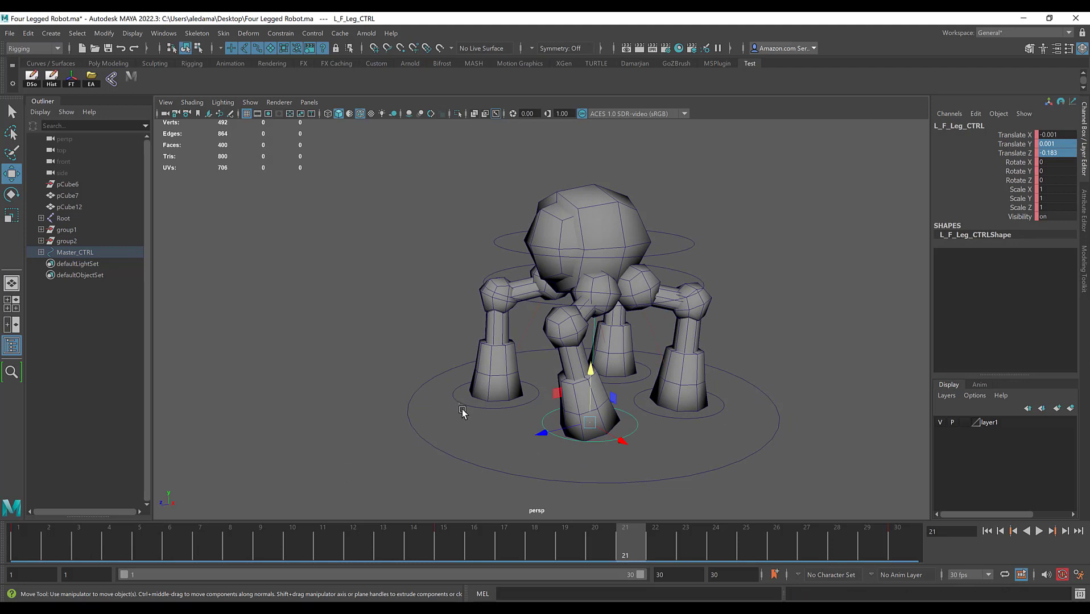
# Step: Recheck the right front leg's lift at frame 7, and at frame 21 set the left front leg control's Translate Y to 0.3 and Translate Z to -0.1
pyautogui.click(461, 402)
pyautogui.click(207, 540)
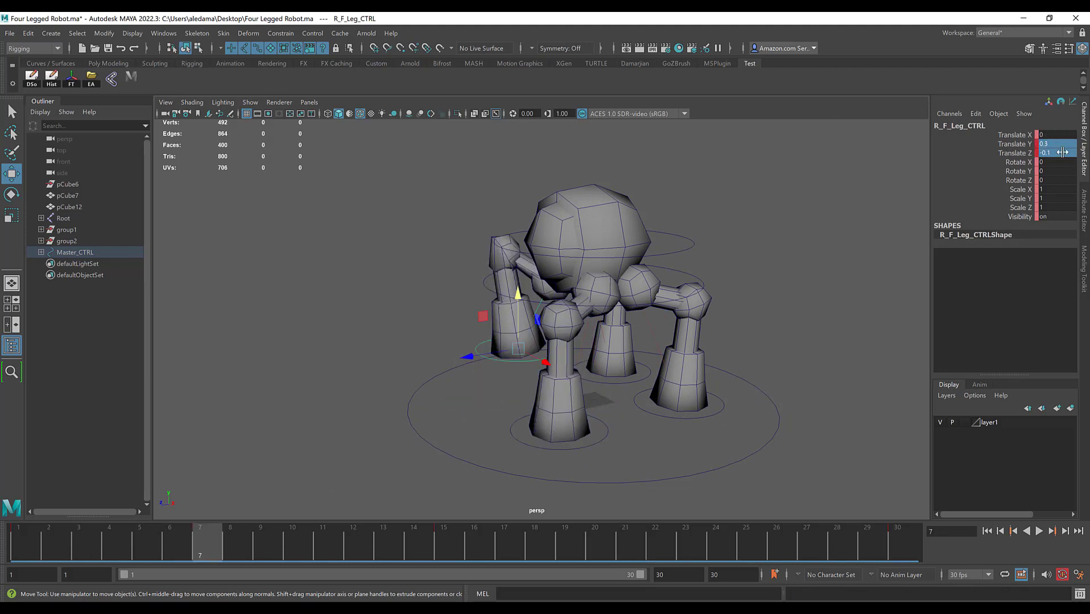
pyautogui.click(646, 544)
pyautogui.click(629, 435)
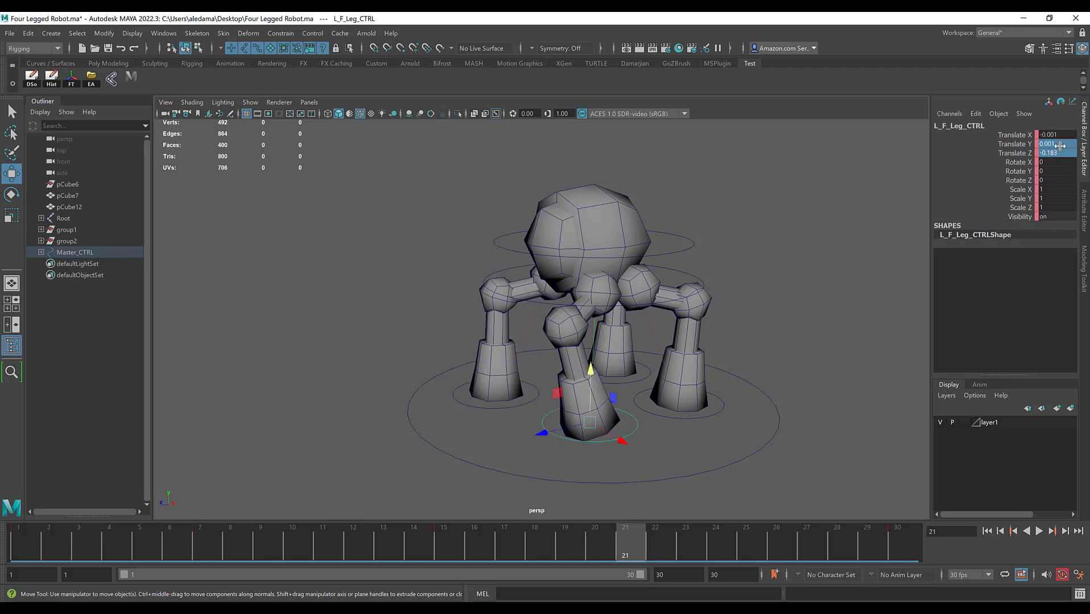
pyautogui.doubleClick(1059, 145)
pyautogui.write('.3')
pyautogui.press('Return')
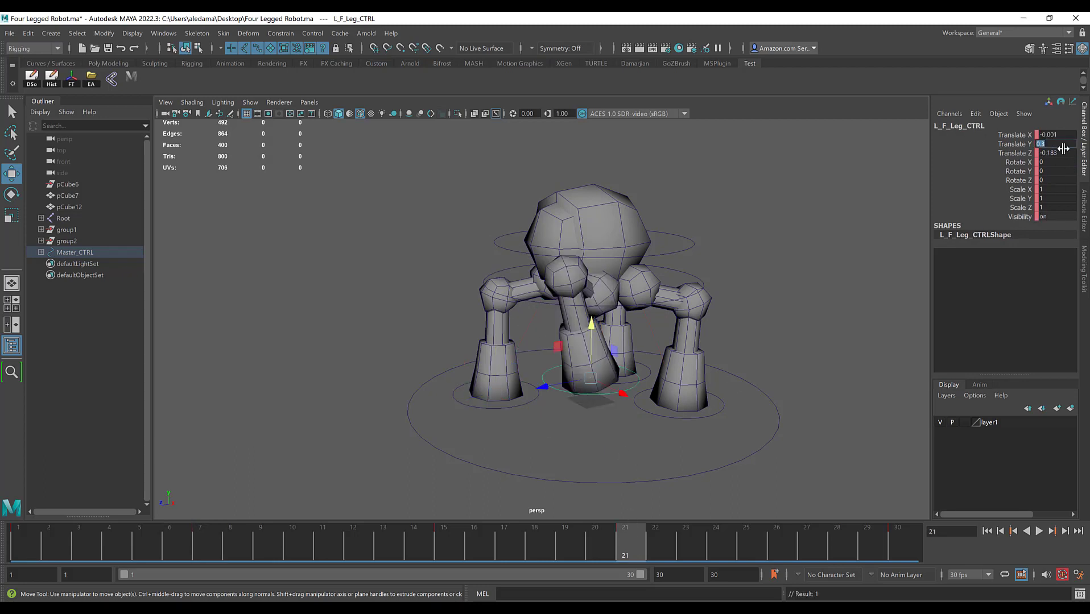
pyautogui.doubleClick(1060, 153)
pyautogui.write('-.1')
pyautogui.press('Return')
pyautogui.keyDown('alt'); pyautogui.moveTo(510, 392); pyautogui.dragTo(495, 387); pyautogui.keyUp('alt')
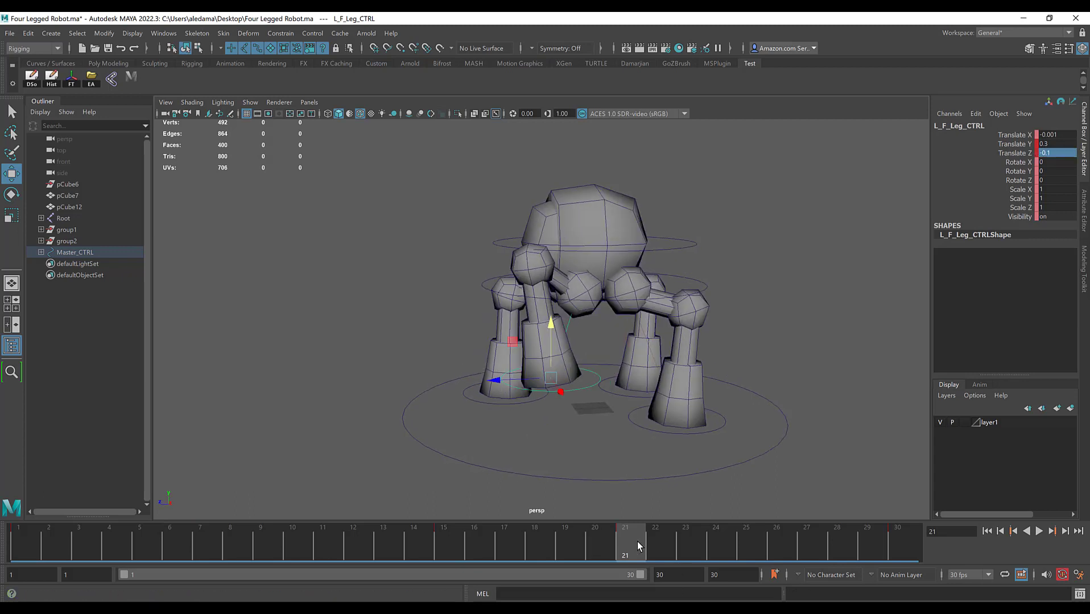
# Step: Play back the animation from frame 1 to check both front legs from several angles, returning to frame 1
pyautogui.moveTo(638, 541); pyautogui.dragTo(25, 530)
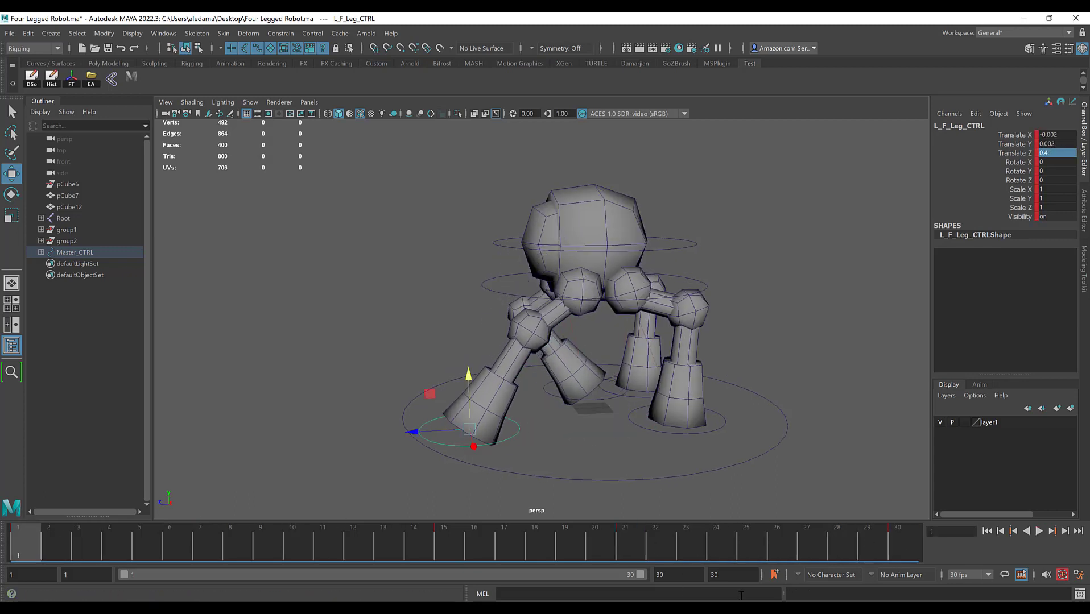
pyautogui.click(1038, 531)
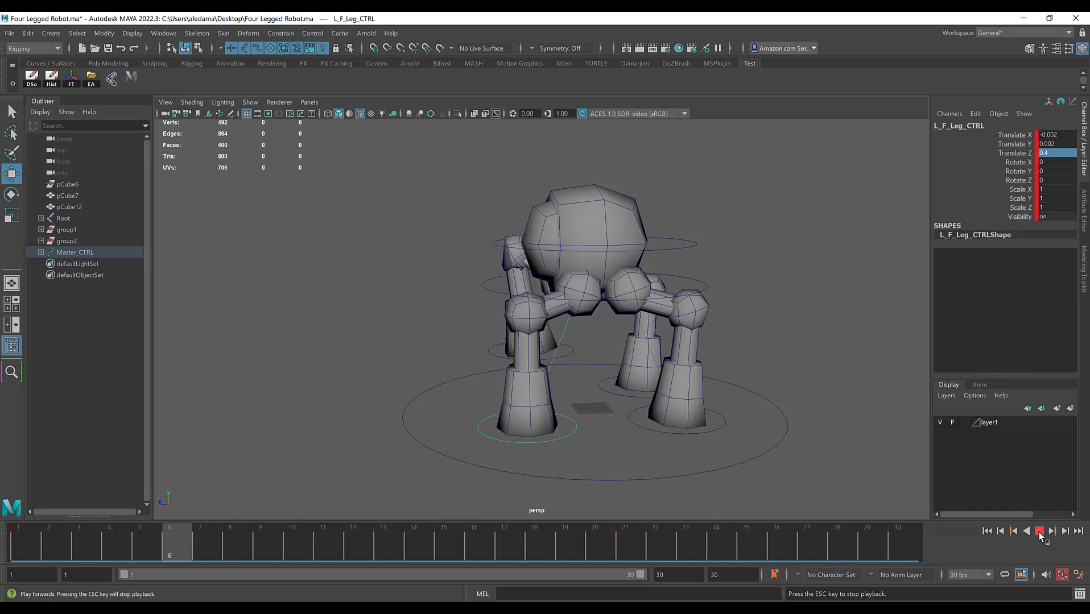
pyautogui.keyDown('alt'); pyautogui.moveTo(461, 382); pyautogui.dragTo(575, 280); pyautogui.keyUp('alt')
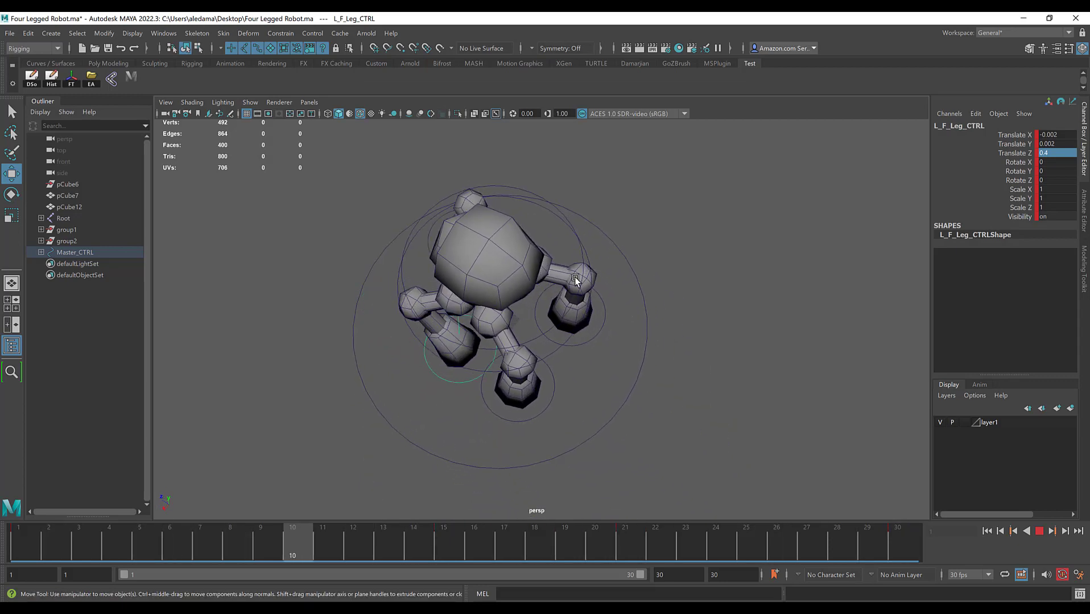
pyautogui.click(372, 538)
pyautogui.moveTo(88, 550); pyautogui.dragTo(24, 547)
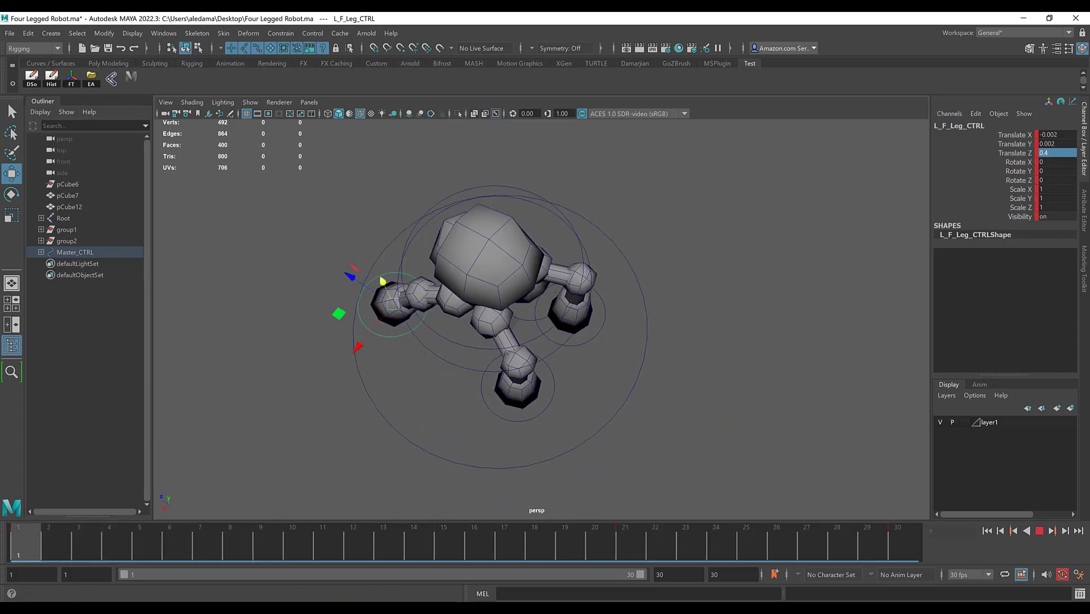
# Step: At frame 1, set the left back leg control's Translate Z to 0.5
pyautogui.scroll(2, 523, 369)
pyautogui.keyDown('alt'); pyautogui.moveTo(524, 369); pyautogui.dragTo(387, 404); pyautogui.keyUp('alt')
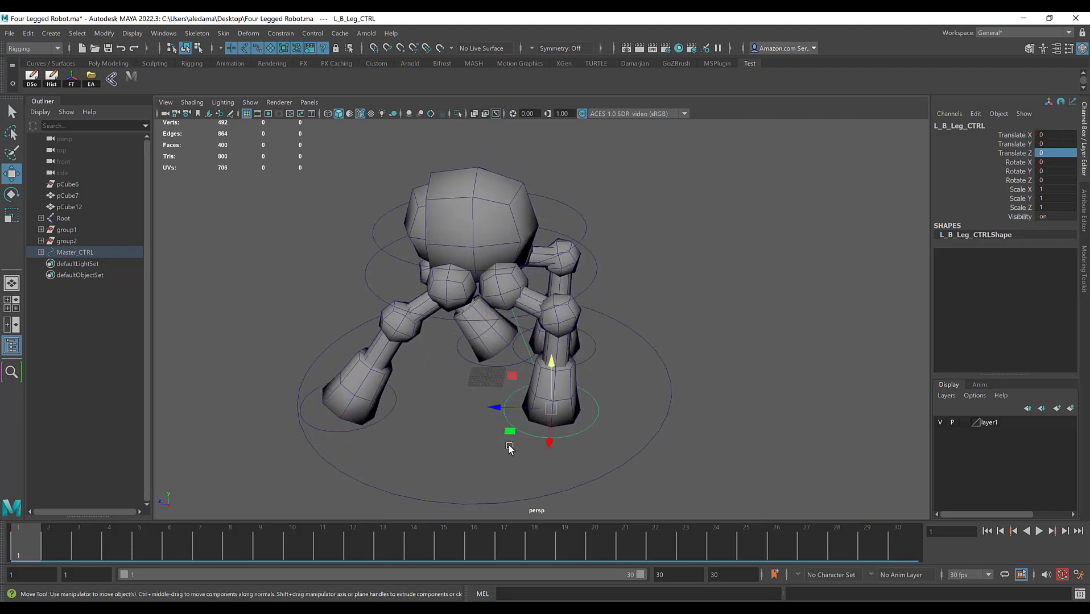
pyautogui.moveTo(502, 408); pyautogui.dragTo(422, 405)
pyautogui.doubleClick(1052, 153)
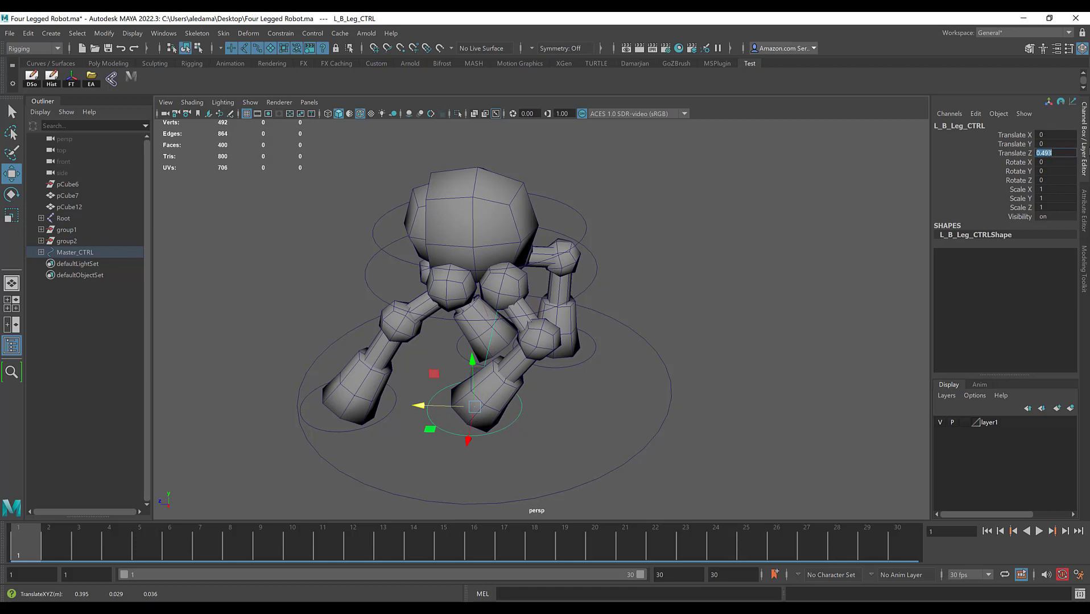
pyautogui.write('0.5')
pyautogui.press('Return')
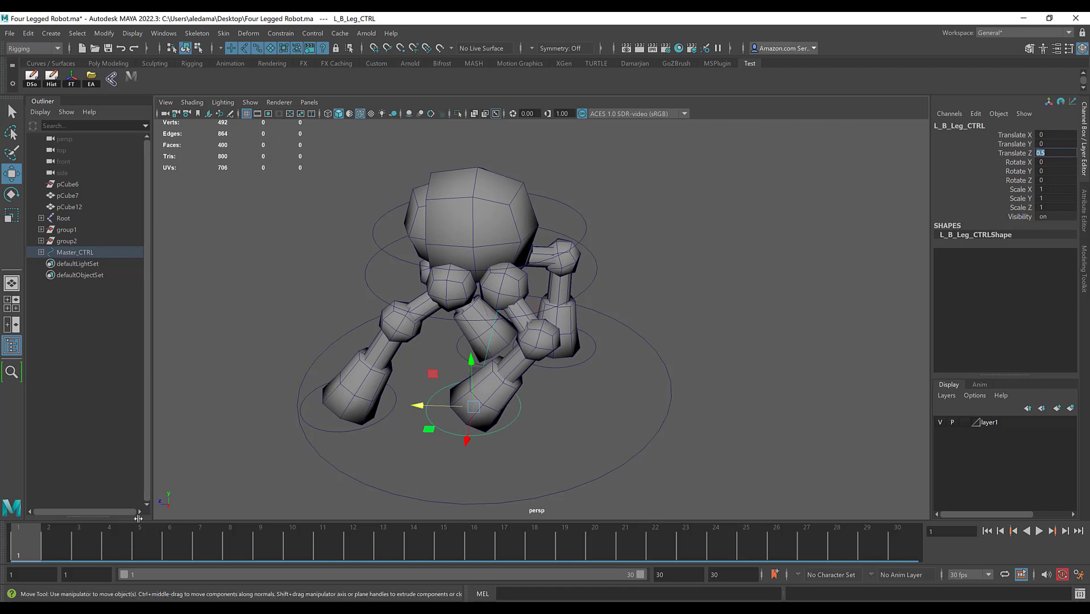
pyautogui.keyDown('alt'); pyautogui.moveTo(419, 376); pyautogui.dragTo(425, 370, button='middle'); pyautogui.keyUp('alt')
pyautogui.keyDown('alt'); pyautogui.moveTo(444, 366); pyautogui.dragTo(492, 348); pyautogui.keyUp('alt')
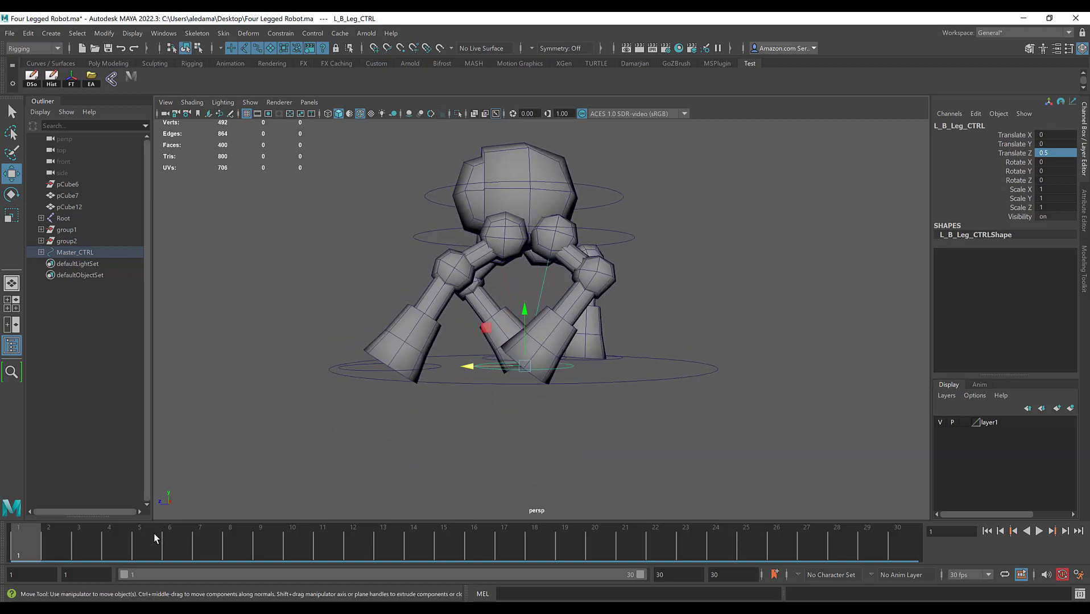
# Step: Key the left back leg control's pose at frames 1 and 30, and move it to about -0.355 in Translate Z at frame 15
pyautogui.press('s')
pyautogui.moveTo(22, 545); pyautogui.dragTo(456, 535)
pyautogui.press('s')
pyautogui.keyDown('alt'); pyautogui.moveTo(533, 422); pyautogui.dragTo(532, 463); pyautogui.keyUp('alt')
pyautogui.moveTo(470, 386); pyautogui.dragTo(394, 323)
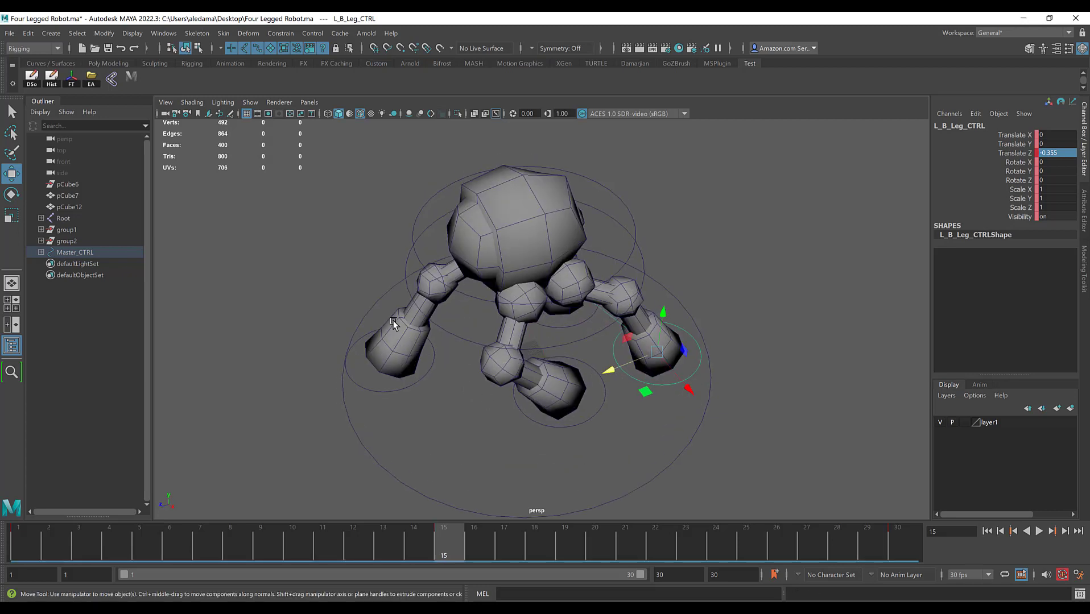
# Step: Play back and scrub the animation to check the left back leg's swing against the front legs, stopping at frame 7
pyautogui.hotkey('alt', 'v')
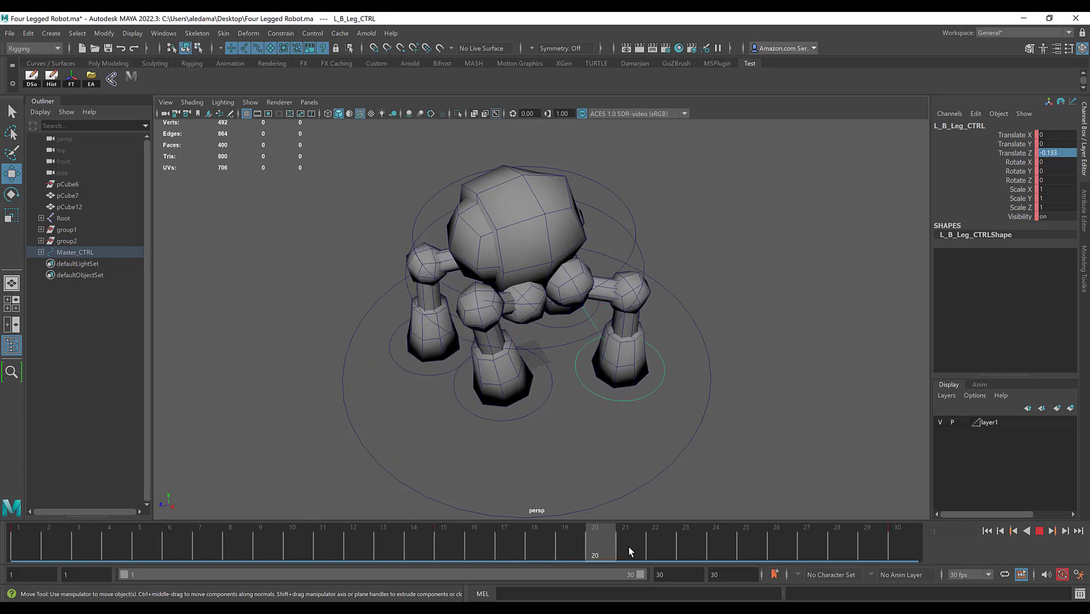
pyautogui.moveTo(914, 558); pyautogui.dragTo(8, 517)
pyautogui.keyDown('alt'); pyautogui.moveTo(505, 374); pyautogui.dragTo(480, 362); pyautogui.keyUp('alt')
pyautogui.hotkey('alt', 'v')
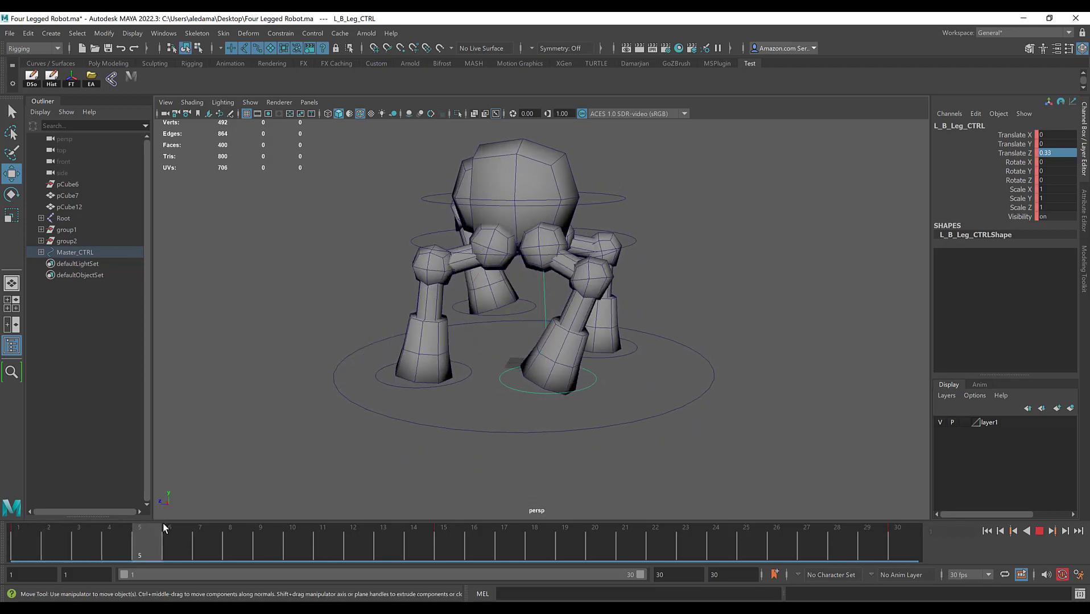
pyautogui.moveTo(319, 524)
pyautogui.mouseDown()
pyautogui.moveTo(347, 528)
pyautogui.moveTo(330, 527)
pyautogui.mouseUp()
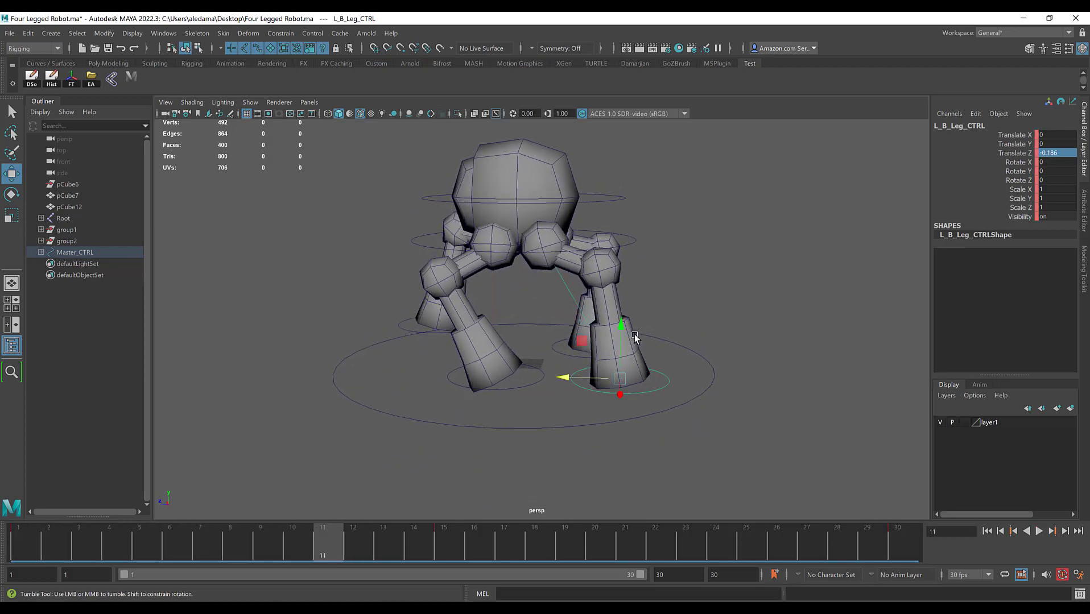
pyautogui.keyDown('alt'); pyautogui.moveTo(634, 334); pyautogui.dragTo(638, 319); pyautogui.keyUp('alt')
pyautogui.moveTo(319, 544); pyautogui.dragTo(201, 555)
pyautogui.keyDown('alt'); pyautogui.moveTo(358, 311); pyautogui.dragTo(414, 340); pyautogui.keyUp('alt')
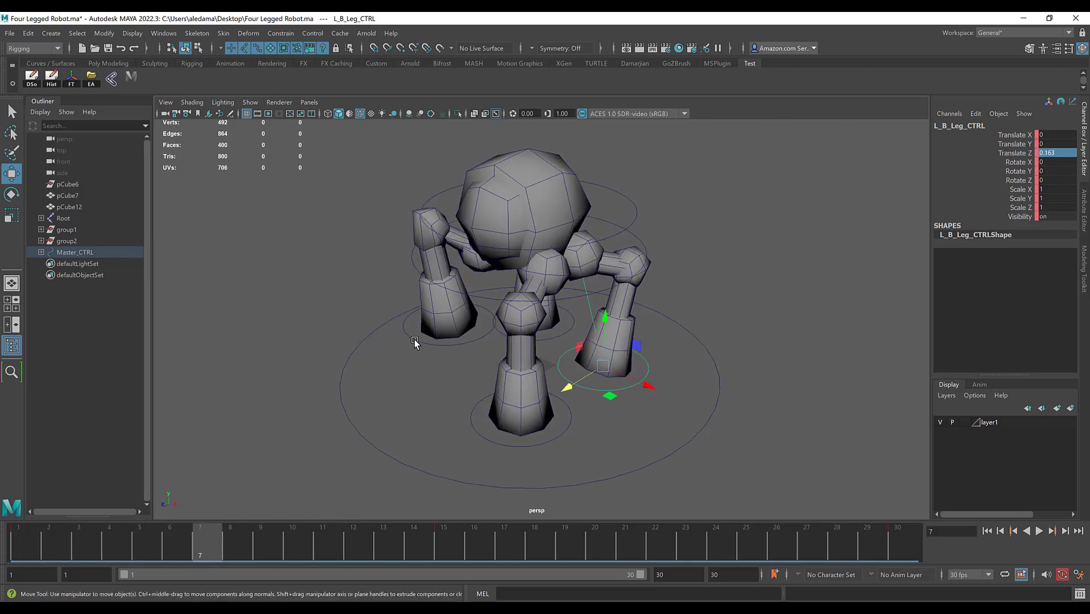
# Step: At frame 7, set the left back leg control's Translate Y to 0.3 to lift the leg mid-swing
pyautogui.click(414, 340)
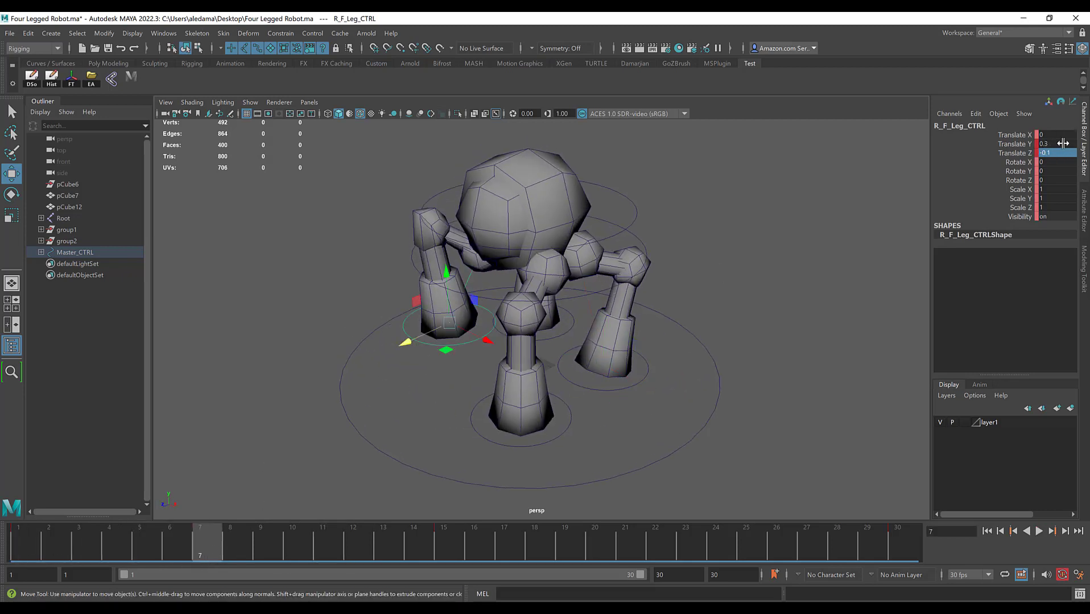
pyautogui.click(651, 374)
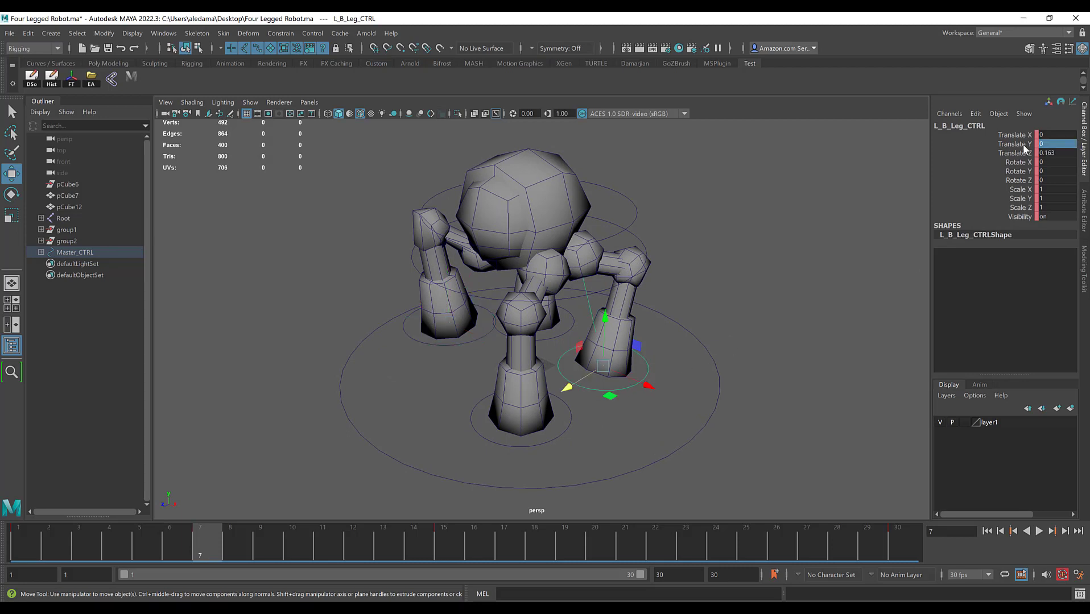
pyautogui.moveTo(808, 224); pyautogui.dragTo(817, 223, button='middle')
pyautogui.click(1071, 144)
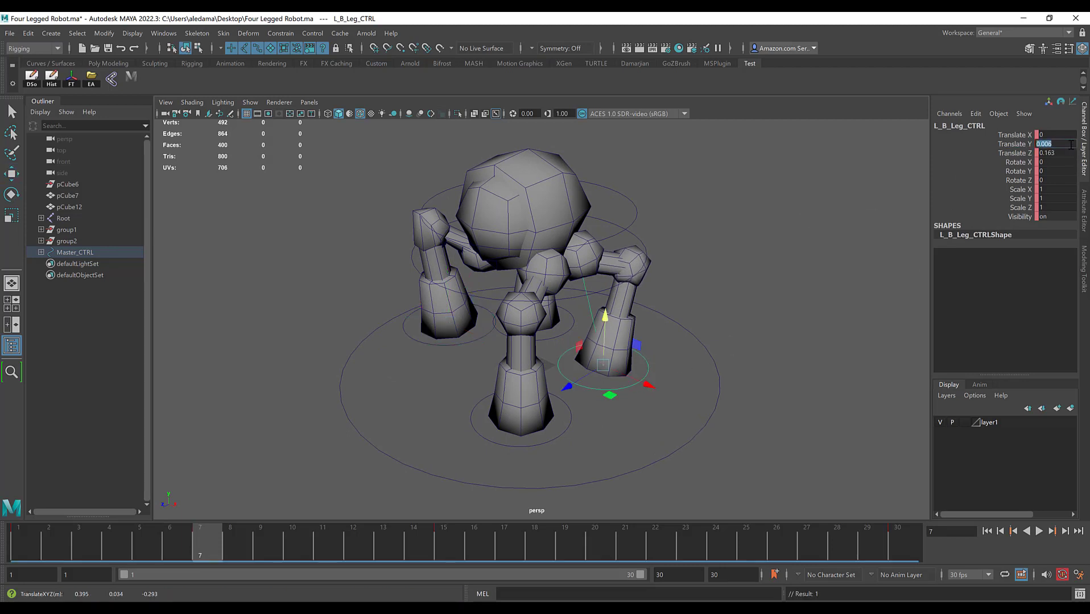
pyautogui.write('-0.3')
pyautogui.press('Return')
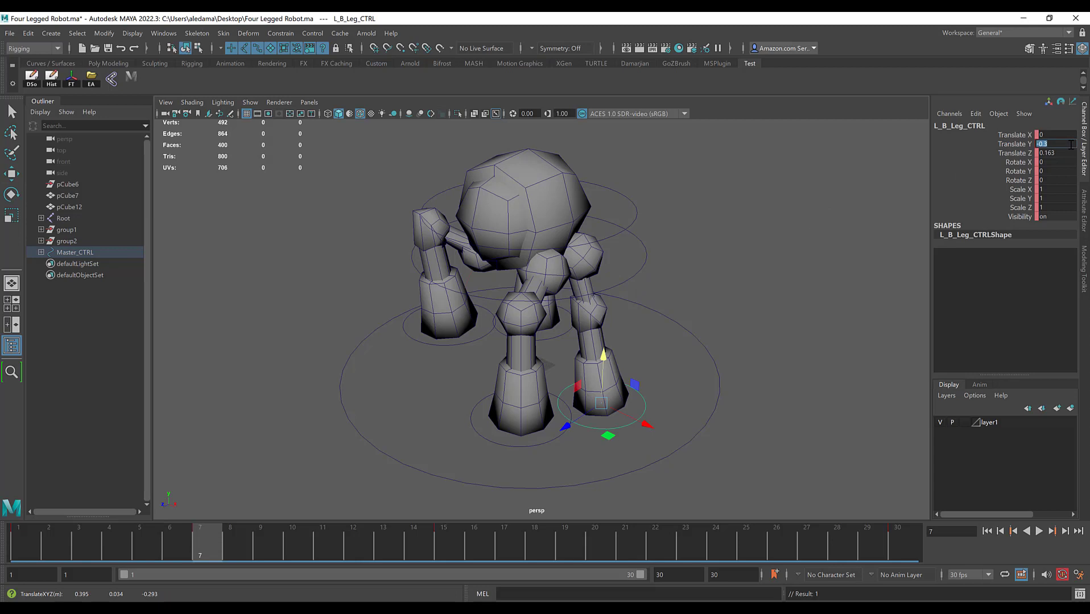
pyautogui.write('0.3')
pyautogui.press('Return')
pyautogui.keyDown('alt'); pyautogui.moveTo(685, 386); pyautogui.dragTo(663, 372); pyautogui.keyUp('alt')
pyautogui.keyDown('alt'); pyautogui.moveTo(616, 412); pyautogui.dragTo(608, 410); pyautogui.keyUp('alt')
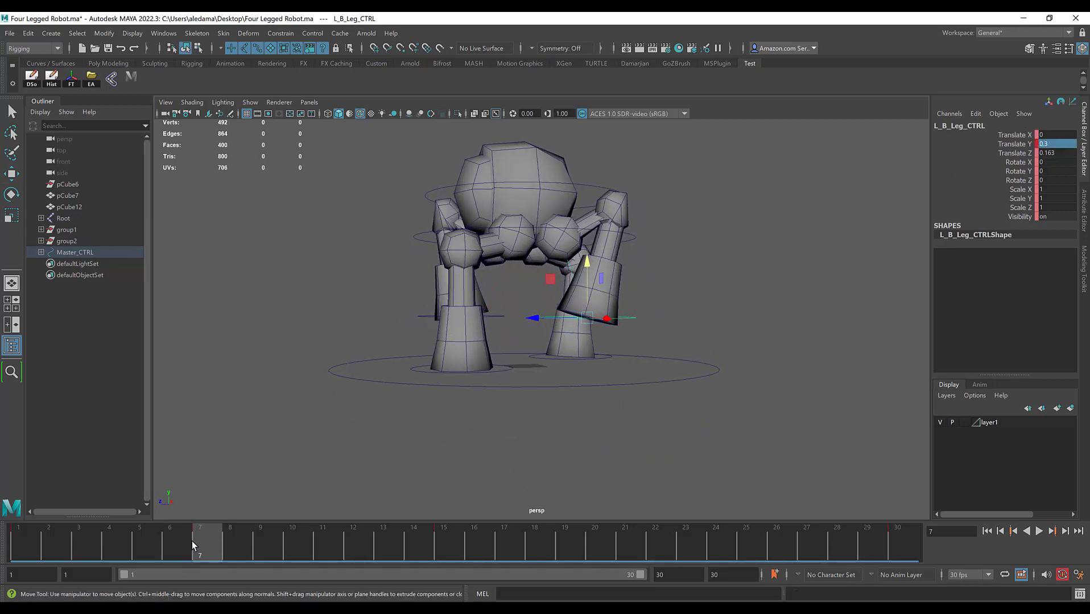
# Step: At frame 15, set the left back leg control's Translate Y to 0 so the foot returns to the ground
pyautogui.moveTo(192, 541); pyautogui.dragTo(454, 554)
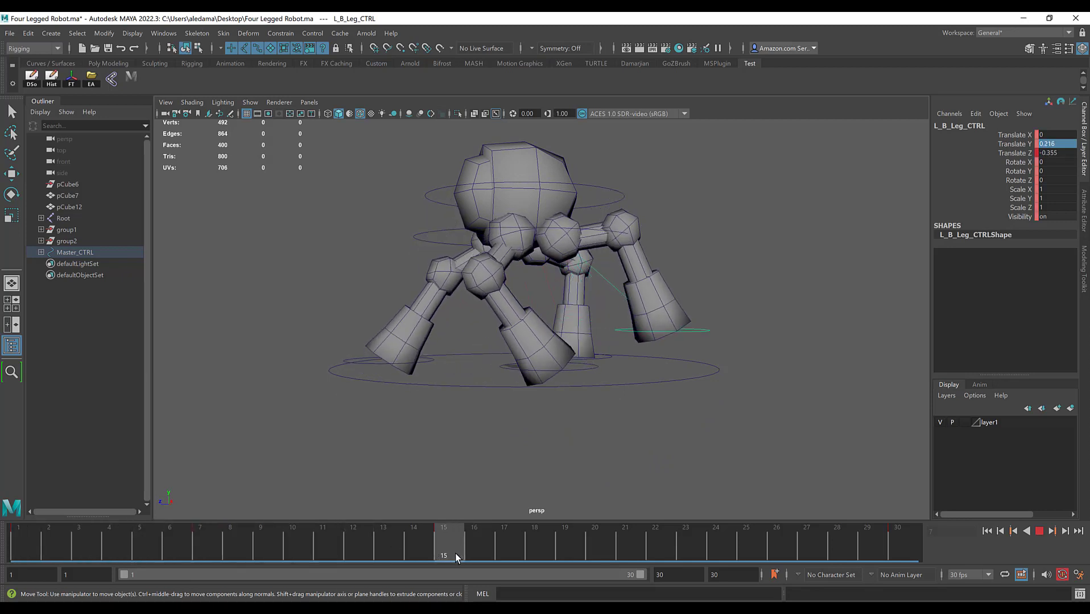
pyautogui.click(1059, 144)
pyautogui.write('0')
pyautogui.press('Return')
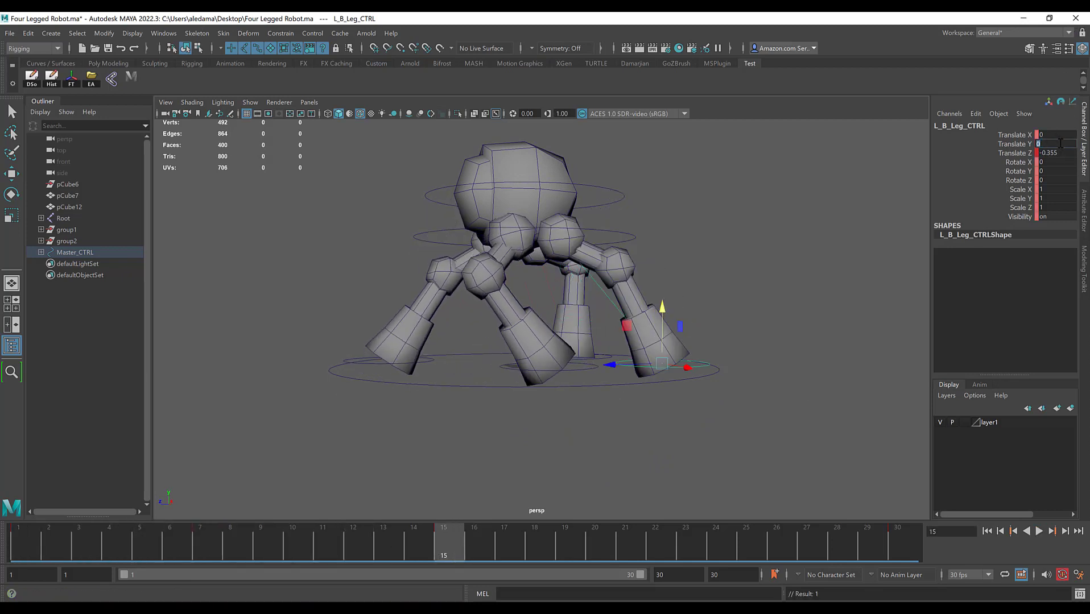
pyautogui.moveTo(438, 455)
pyautogui.keyDown('alt'); pyautogui.mouseDown()
pyautogui.moveTo(429, 472)
pyautogui.moveTo(443, 461)
pyautogui.mouseUp(); pyautogui.keyUp('alt')
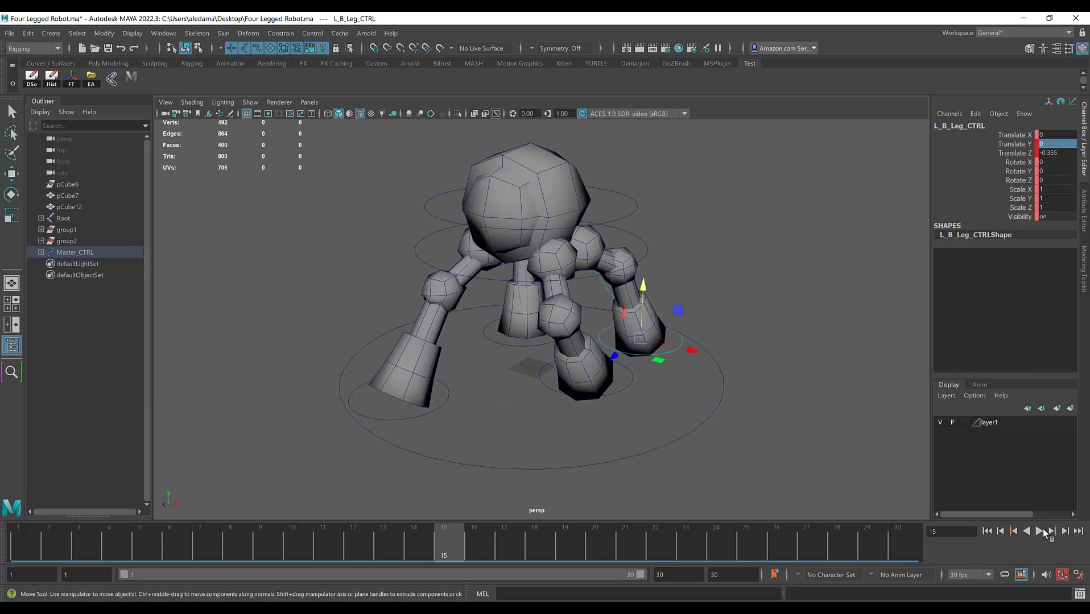
# Step: Play back the animation to check the left back leg's lift and swing
pyautogui.click(1041, 533)
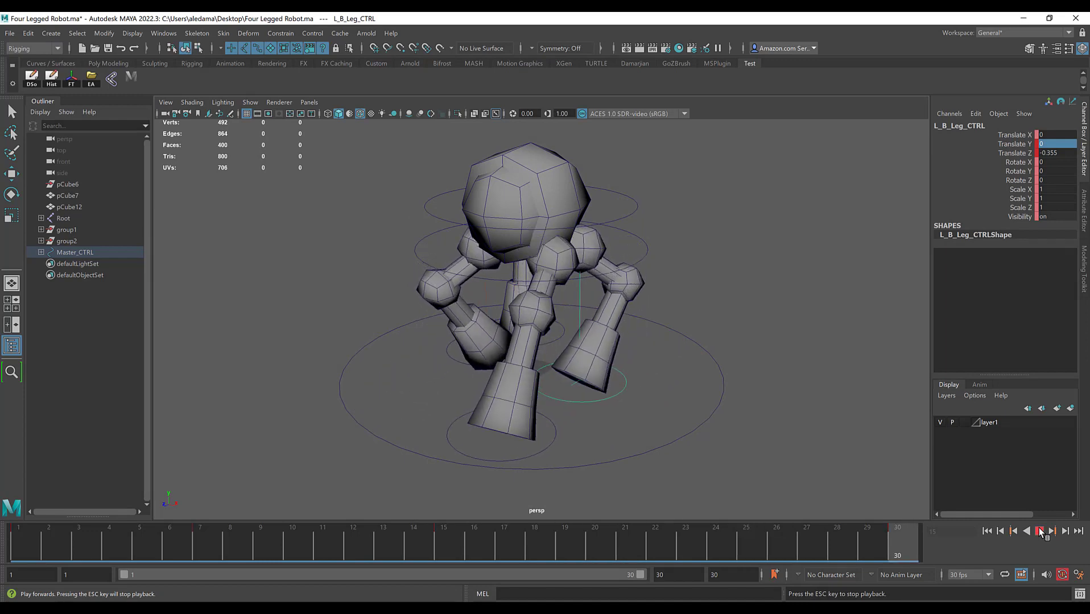
pyautogui.press('Escape')
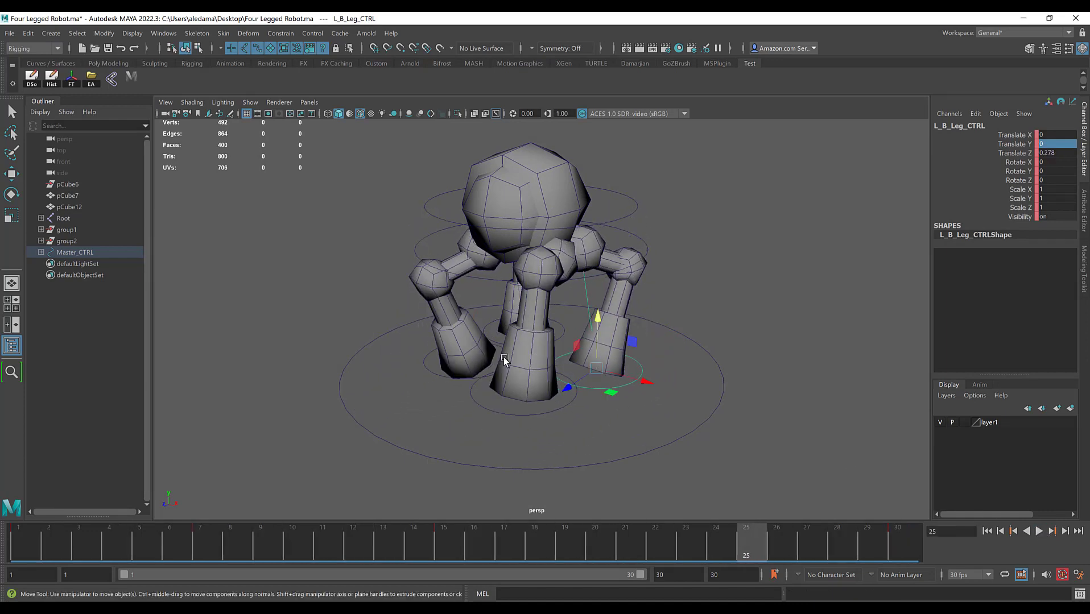
pyautogui.keyDown('alt'); pyautogui.moveTo(504, 360); pyautogui.dragTo(433, 355); pyautogui.keyUp('alt')
# Step: At frame 1, set the right back leg control's Translate Z to -0.3
pyautogui.click(657, 364)
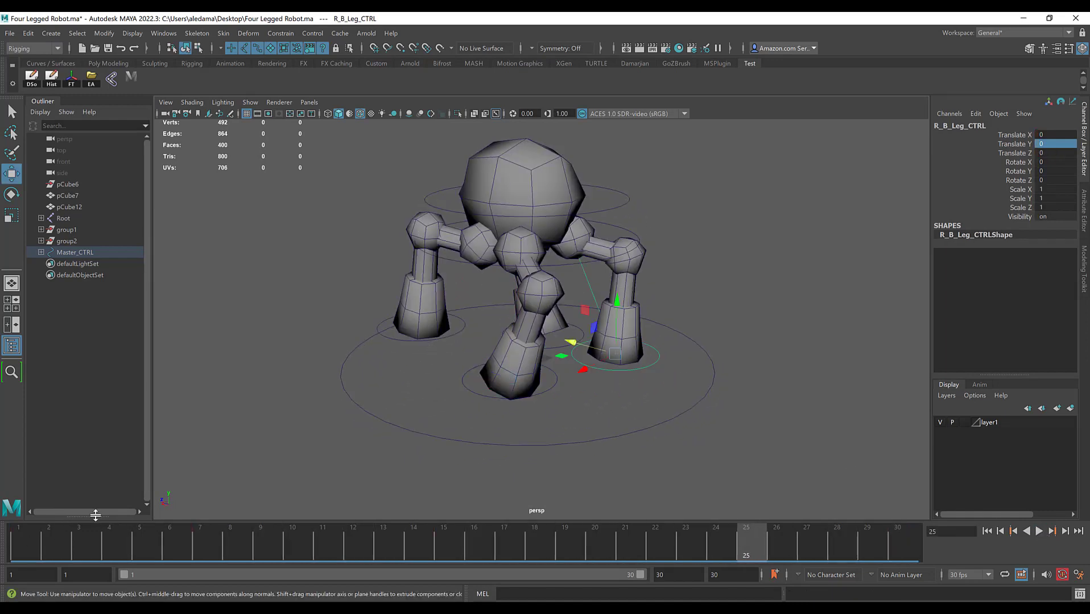
pyautogui.moveTo(56, 543); pyautogui.dragTo(27, 545)
pyautogui.keyDown('alt'); pyautogui.moveTo(502, 387); pyautogui.dragTo(590, 343); pyautogui.keyUp('alt')
pyautogui.doubleClick(1056, 153)
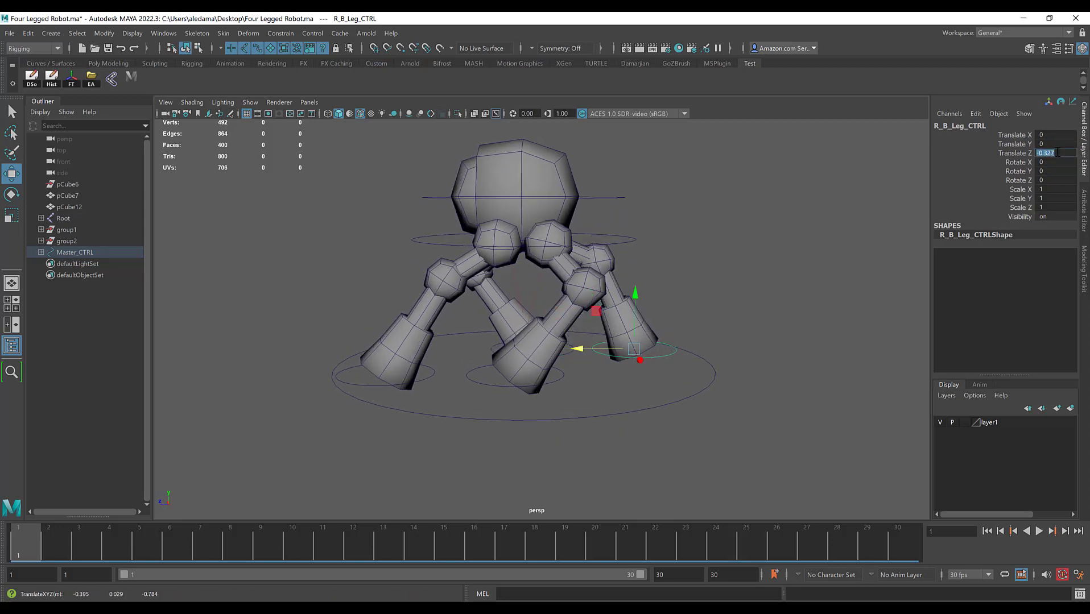
pyautogui.press('Return')
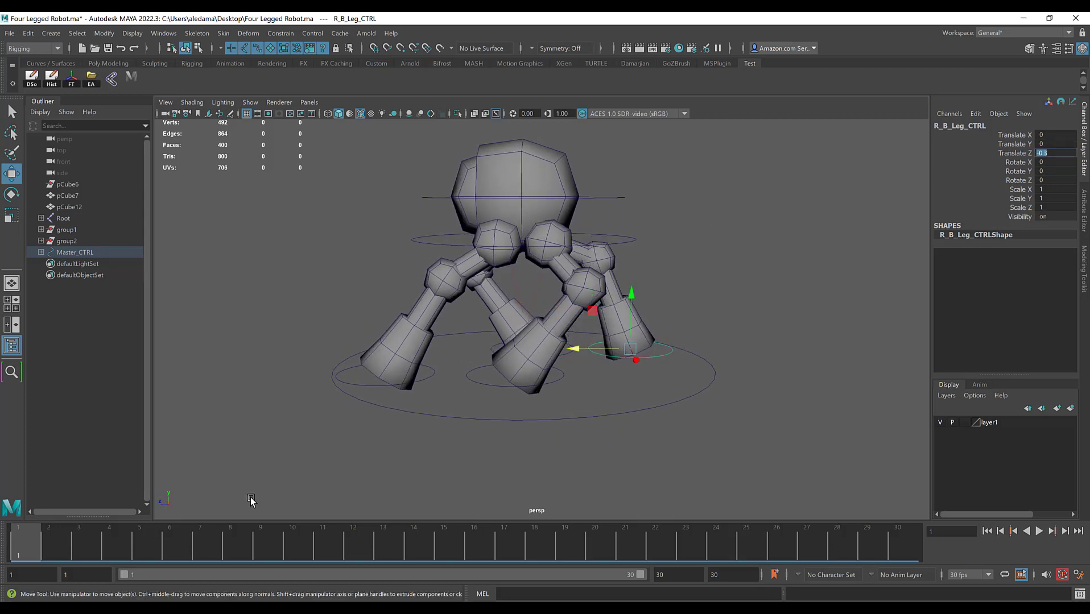
# Step: Key the right back leg control's pose at frames 1 and 30
pyautogui.click(29, 534)
pyautogui.moveTo(372, 425); pyautogui.dragTo(362, 425, button='middle')
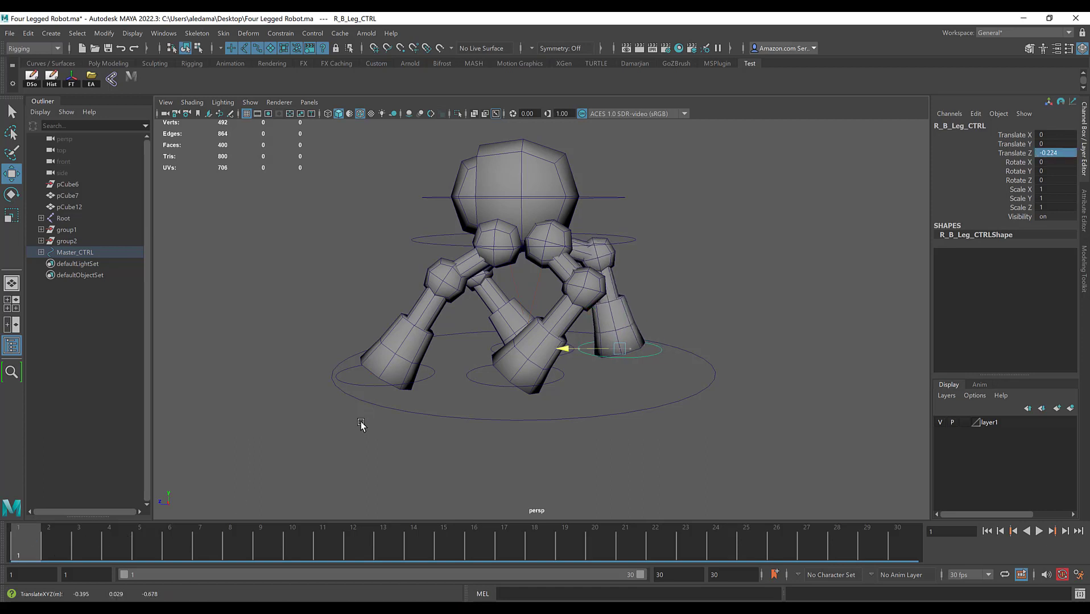
pyautogui.hotkey('ctrl', 'z')
pyautogui.keyDown('alt'); pyautogui.moveTo(426, 385); pyautogui.dragTo(415, 406, button='middle'); pyautogui.keyUp('alt')
pyautogui.moveTo(35, 549)
pyautogui.mouseDown()
pyautogui.moveTo(48, 549)
pyautogui.moveTo(15, 550)
pyautogui.mouseUp()
pyautogui.press('s')
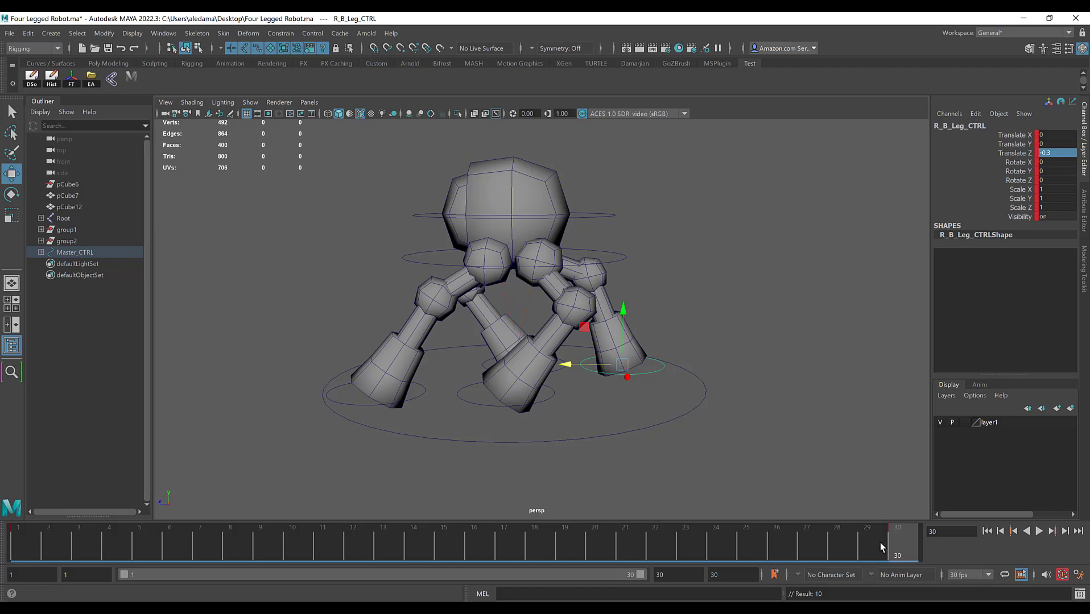
# Step: At frame 15, set the right back leg control's Translate Z to 0.5, using the left front leg control's values for comparison
pyautogui.hotkey('alt', 'v')
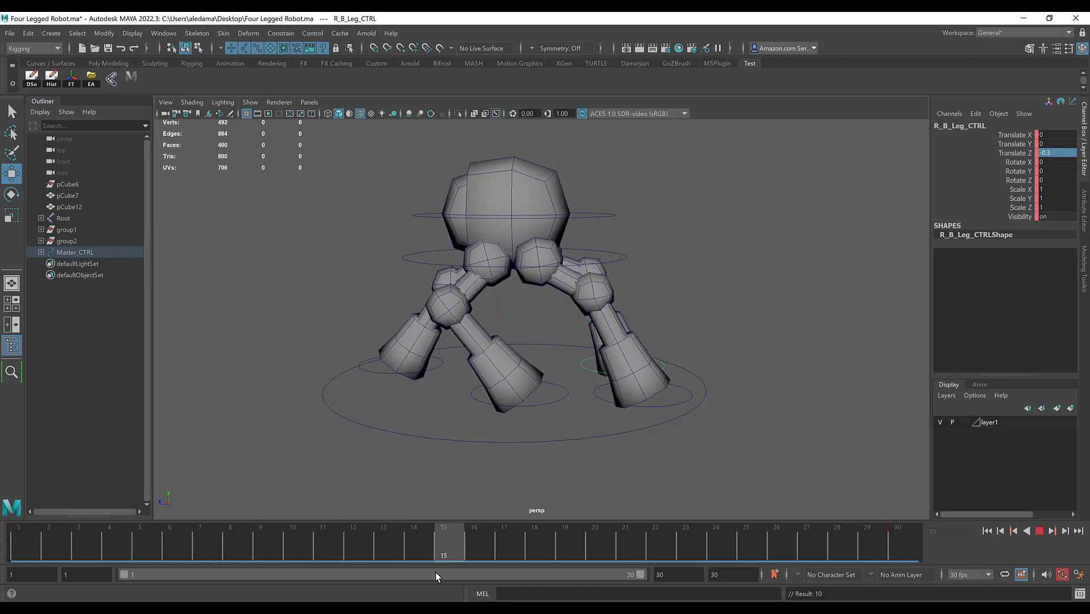
pyautogui.hotkey('alt', 'v')
pyautogui.click(541, 386)
pyautogui.click(566, 412)
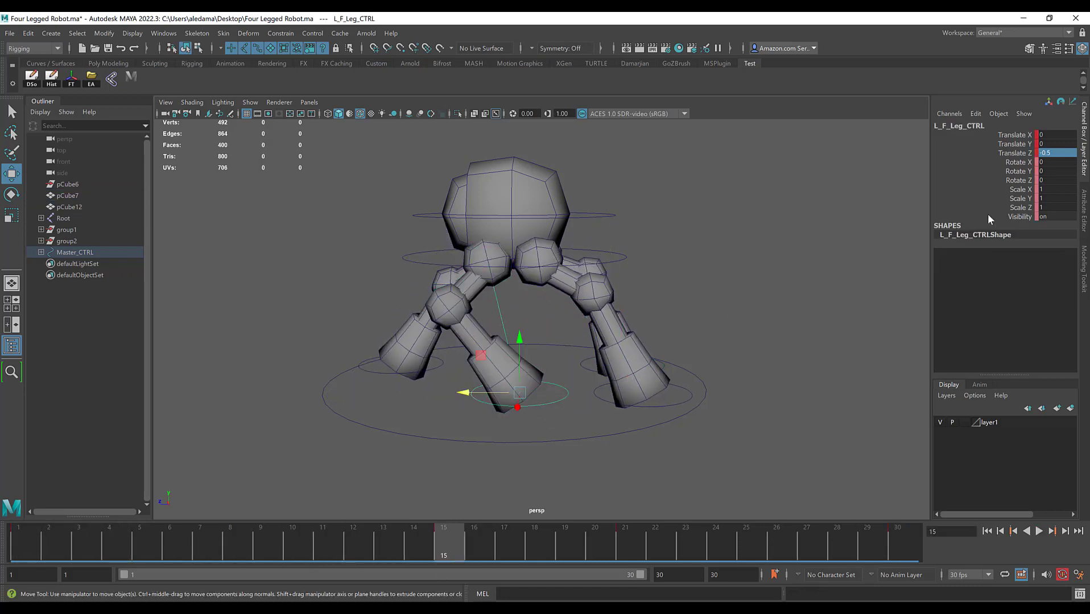
pyautogui.keyDown('alt'); pyautogui.moveTo(683, 402); pyautogui.dragTo(545, 460); pyautogui.keyUp('alt')
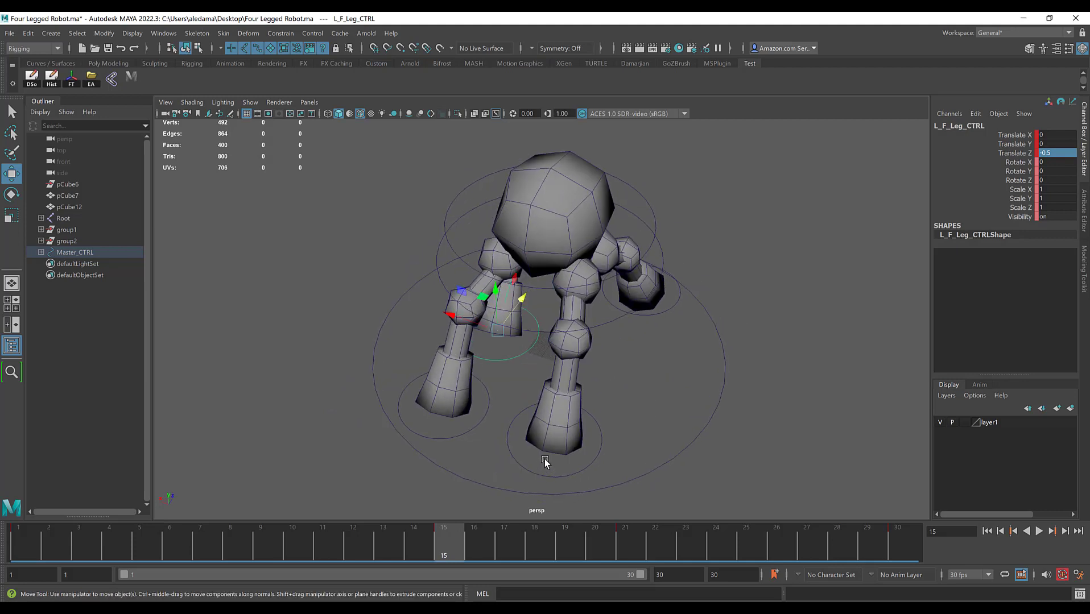
pyautogui.click(579, 480)
pyautogui.moveTo(591, 405); pyautogui.dragTo(623, 369)
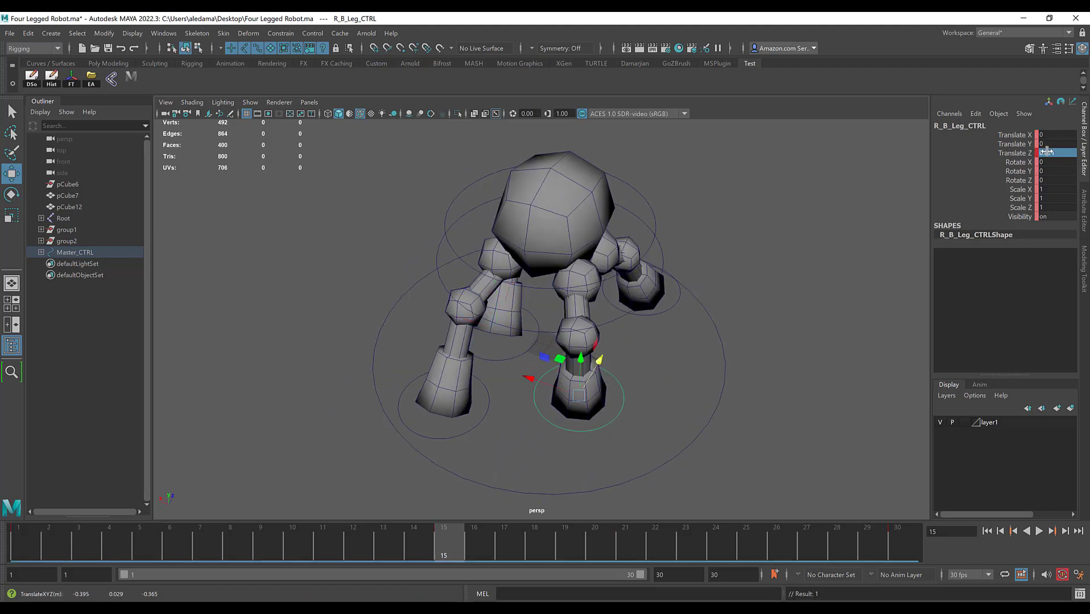
pyautogui.keyDown('alt'); pyautogui.moveTo(480, 390); pyautogui.dragTo(508, 361); pyautogui.keyUp('alt')
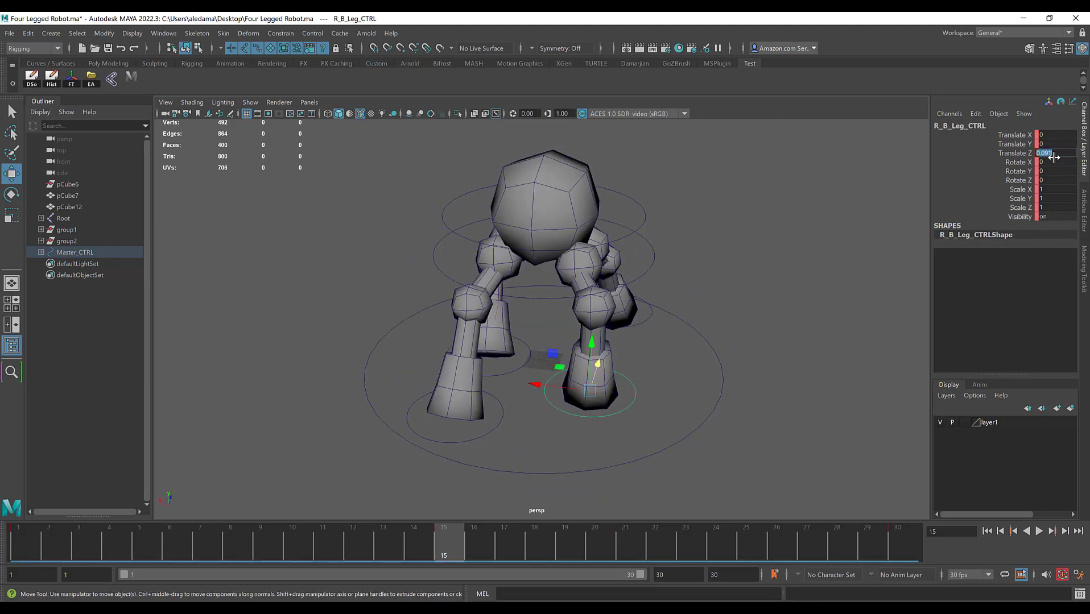
pyautogui.write('0.5')
pyautogui.press('Return')
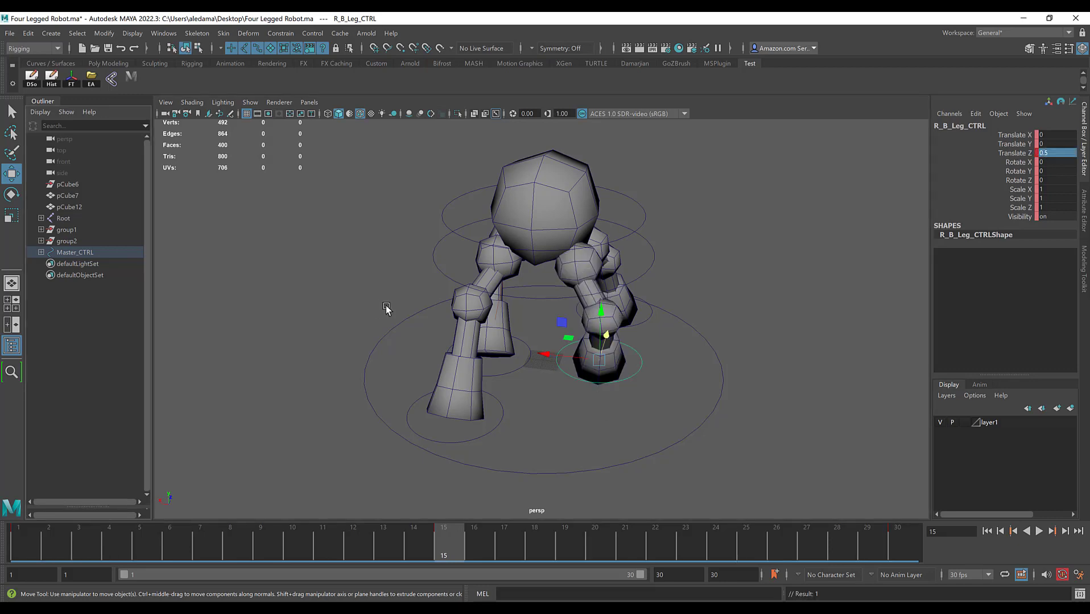
# Step: Play back and scrub the animation to check the right back leg's swing, stopping at frame 21
pyautogui.keyDown('alt'); pyautogui.moveTo(387, 309); pyautogui.dragTo(609, 322); pyautogui.keyUp('alt')
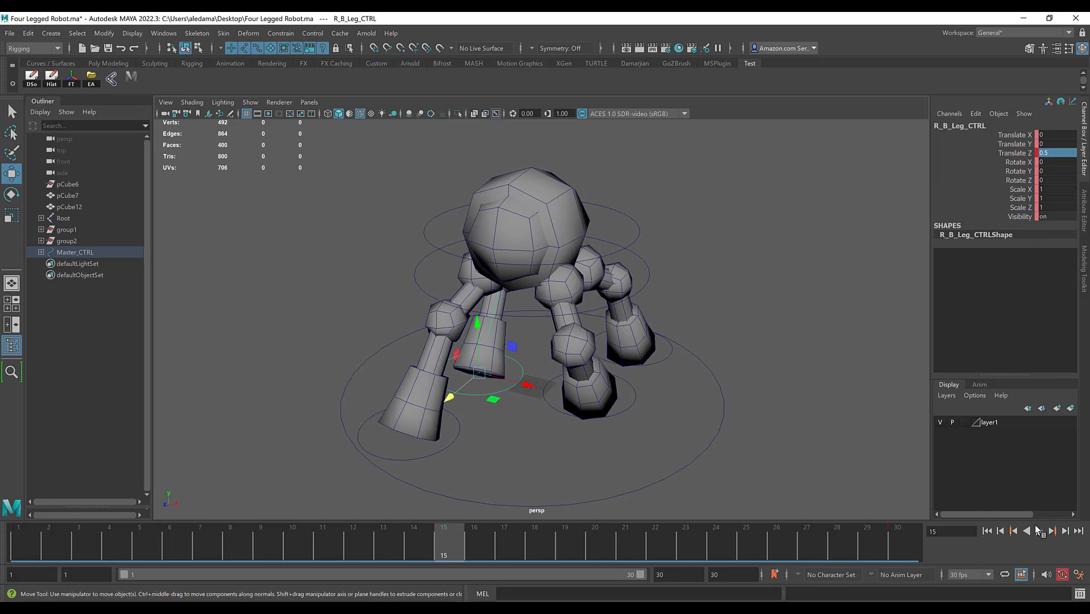
pyautogui.click(1037, 534)
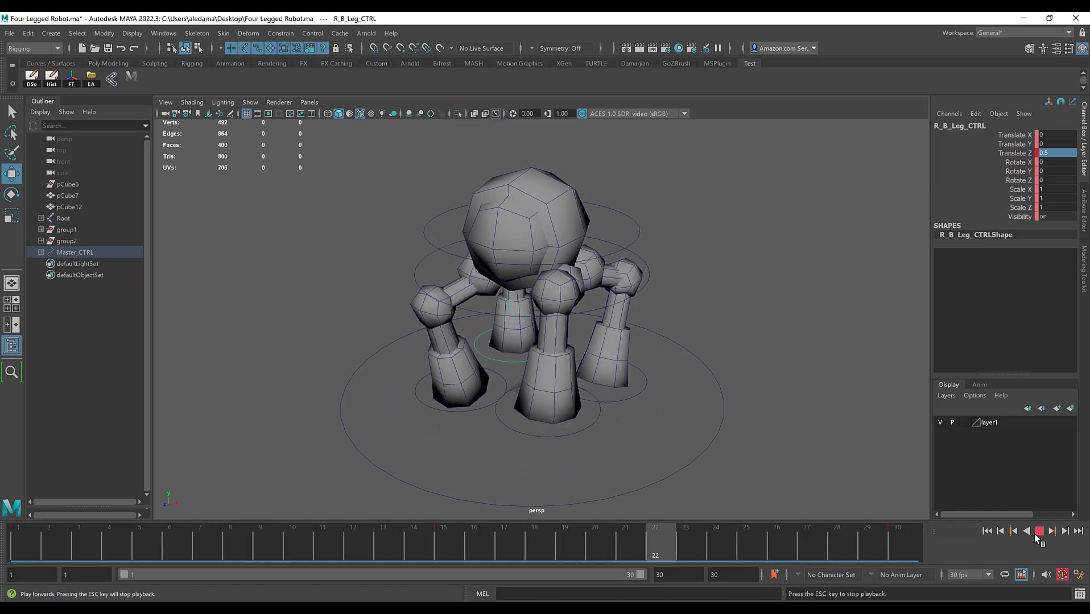
pyautogui.click(1037, 533)
pyautogui.keyDown('alt'); pyautogui.moveTo(660, 287); pyautogui.dragTo(639, 312); pyautogui.keyUp('alt')
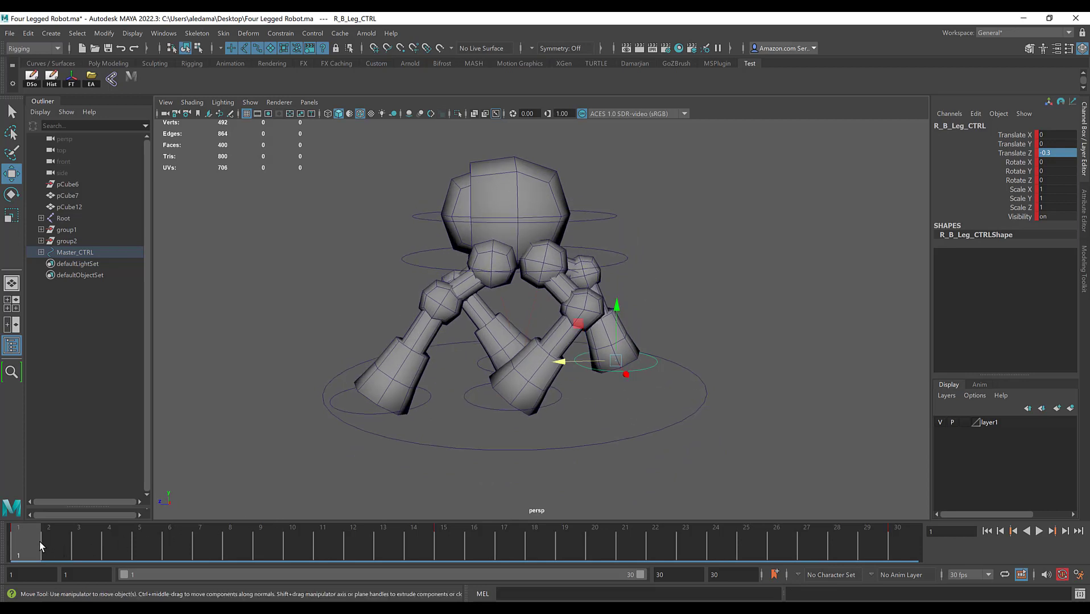
pyautogui.hotkey('alt', 'v')
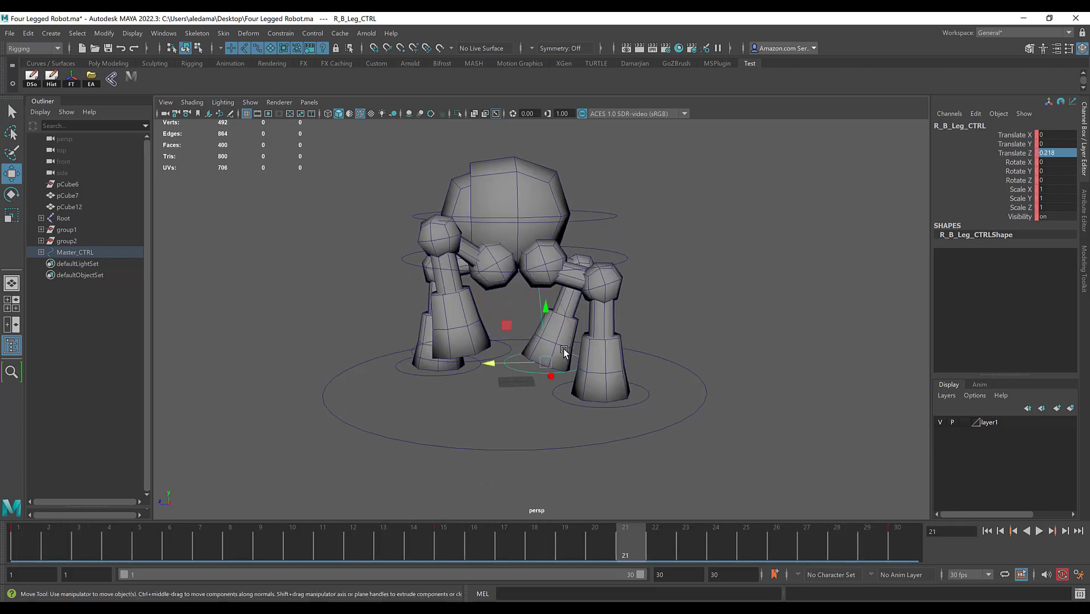
# Step: At frame 21, set the right back leg control's Translate Y to 0.3 and Translate Z to -0.1, comparing with the left front leg control
pyautogui.keyDown('alt'); pyautogui.moveTo(481, 364); pyautogui.dragTo(510, 355); pyautogui.keyUp('alt')
pyautogui.click(439, 352)
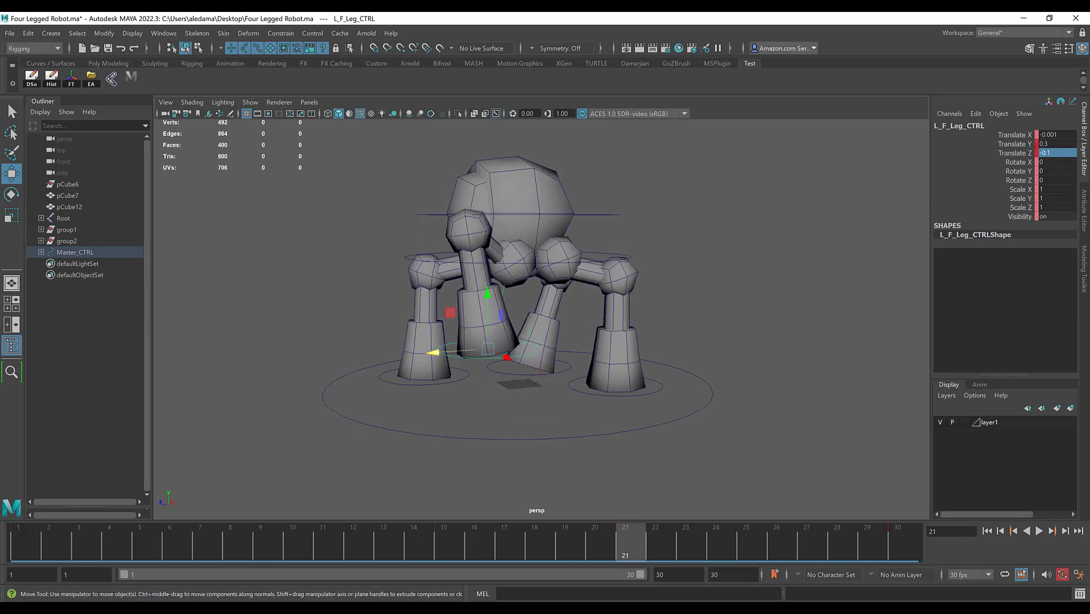
pyautogui.keyDown('alt'); pyautogui.moveTo(749, 272); pyautogui.dragTo(637, 371); pyautogui.keyUp('alt')
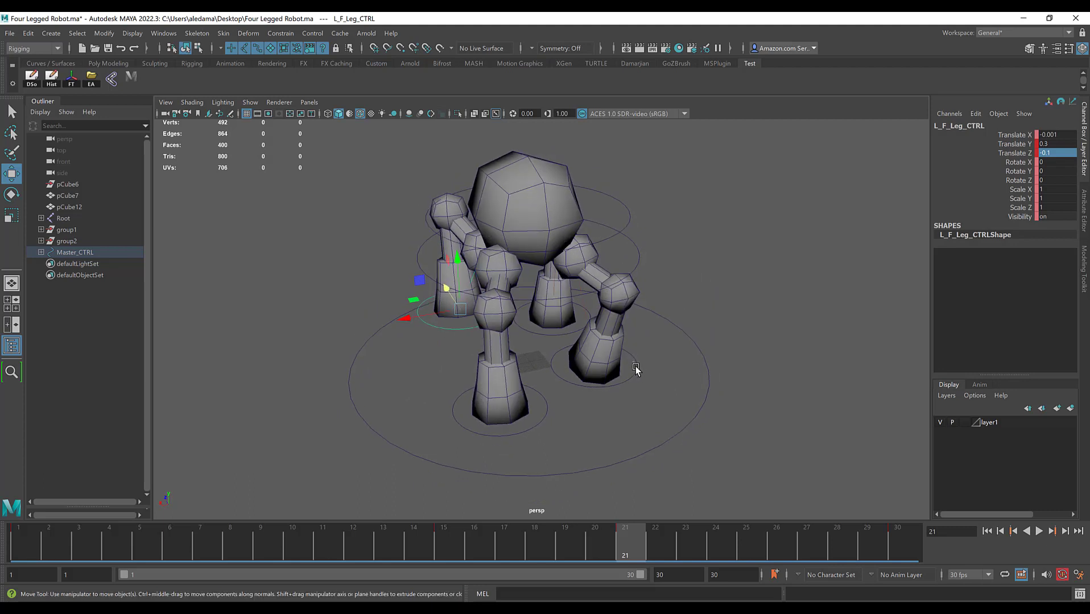
pyautogui.click(636, 368)
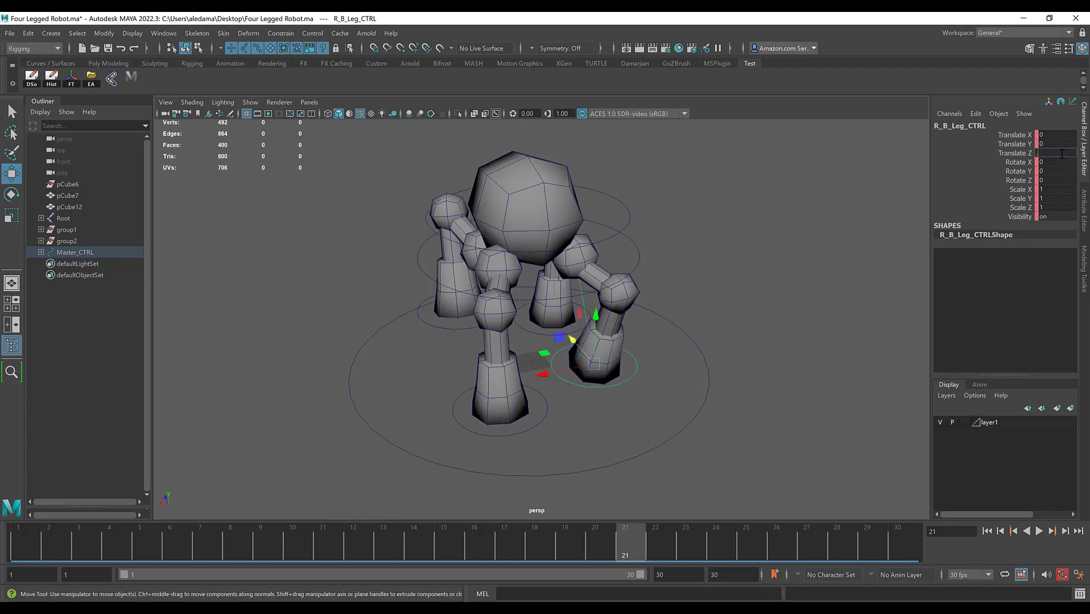
pyautogui.write('0.3')
pyautogui.press('Return')
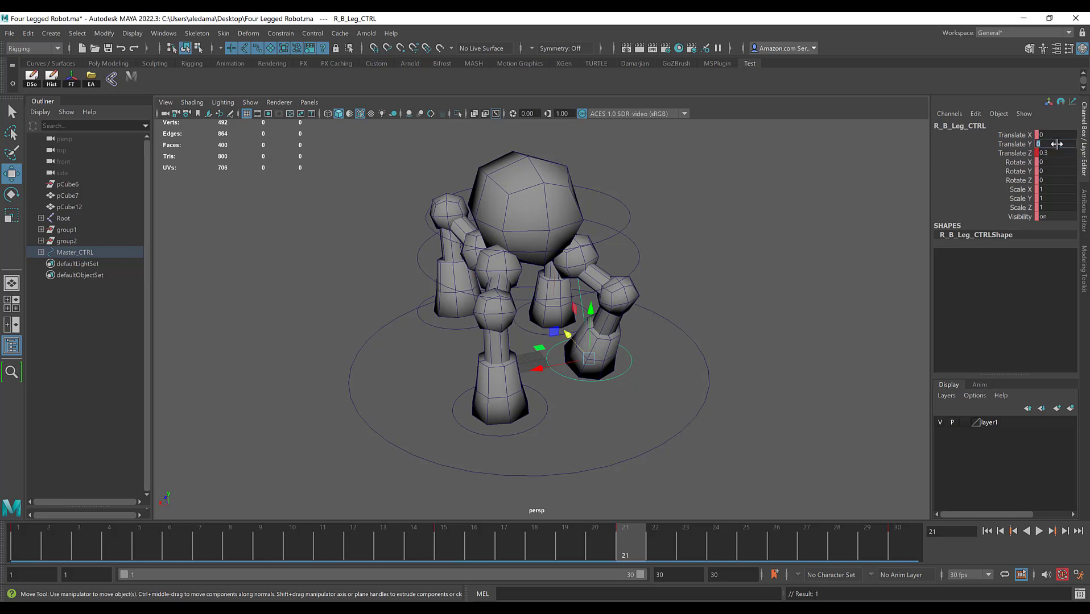
pyautogui.write('0.3')
pyautogui.press('Return')
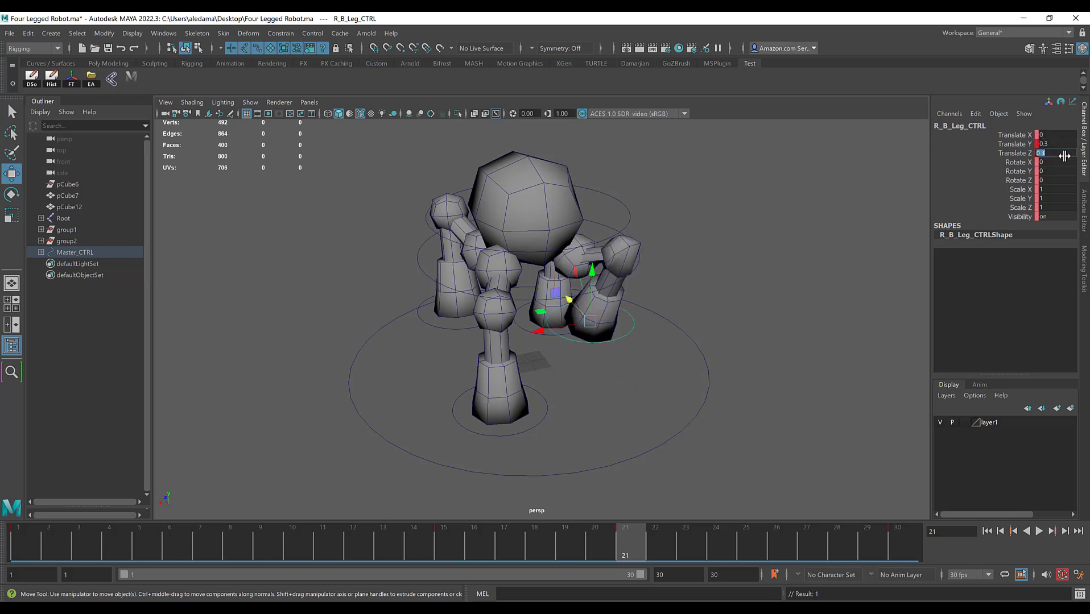
pyautogui.click(1064, 156)
pyautogui.write('-.1')
pyautogui.press('Return')
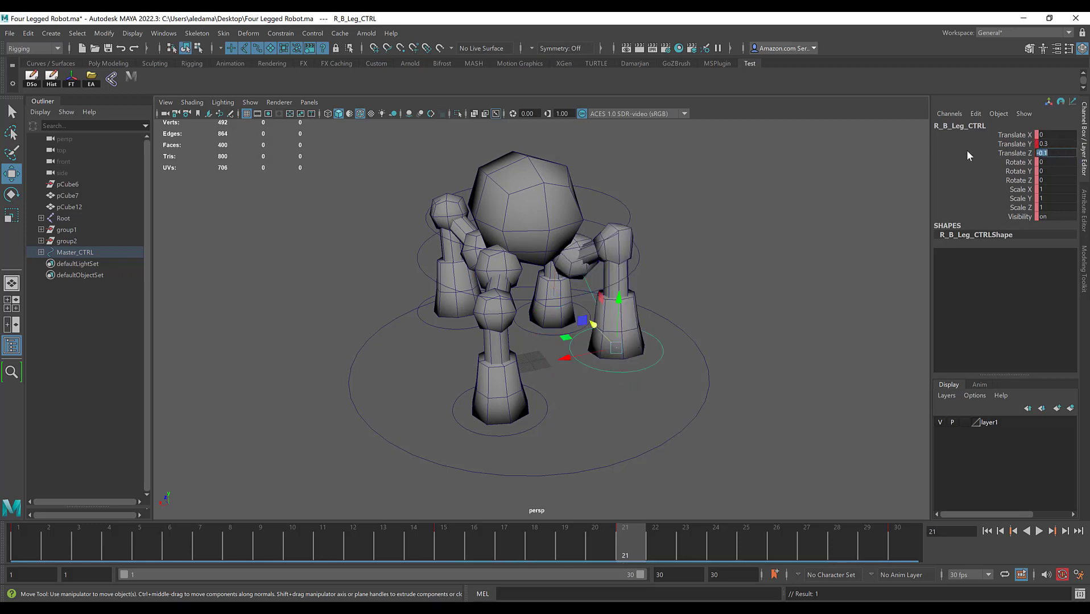
# Step: Play back the animation and scrub to frame 7 to check the right back leg's height from the side
pyautogui.keyDown('alt'); pyautogui.moveTo(504, 346); pyautogui.dragTo(489, 322); pyautogui.keyUp('alt')
pyautogui.click(1038, 531)
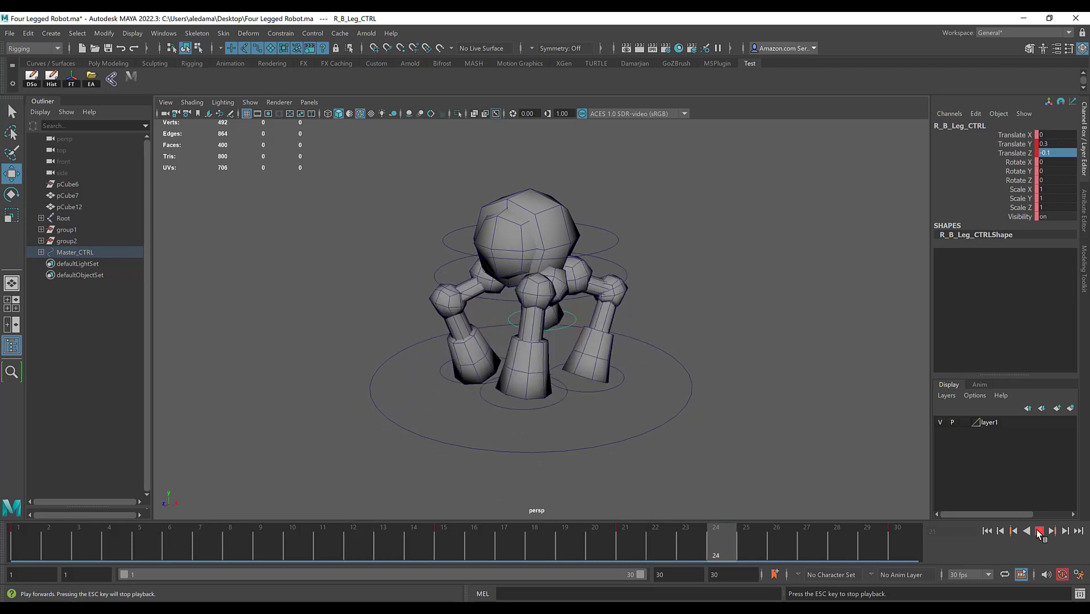
pyautogui.click(1038, 531)
pyautogui.keyDown('alt'); pyautogui.moveTo(674, 421); pyautogui.dragTo(641, 412); pyautogui.keyUp('alt')
pyautogui.moveTo(130, 541); pyautogui.dragTo(201, 530)
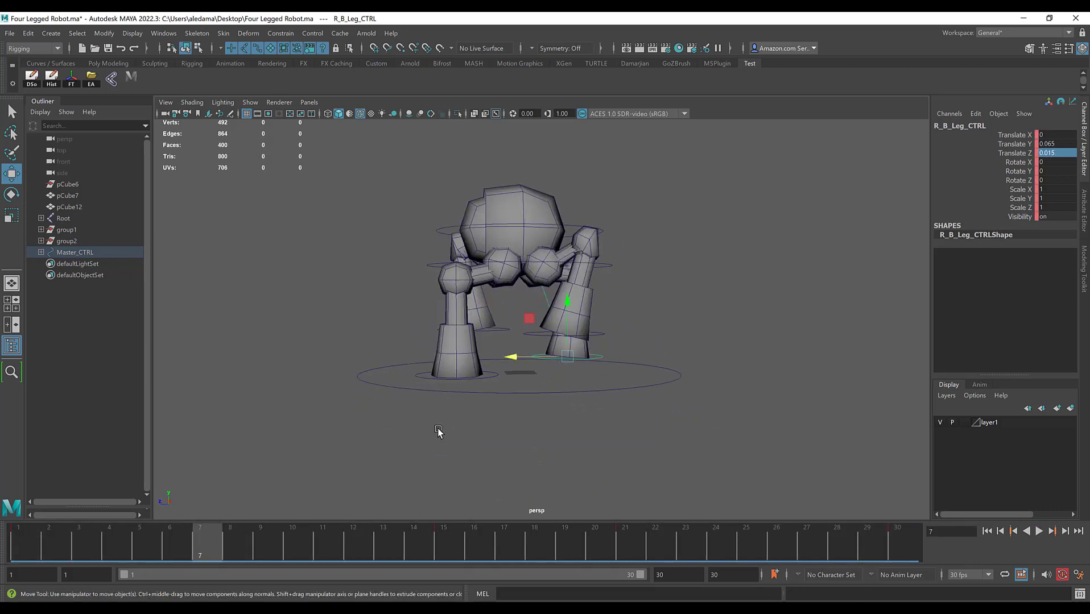
# Step: At frame 15, set the right back leg control's Translate Y to 0 to keep the foot on the ground
pyautogui.click(612, 345)
pyautogui.click(604, 357)
pyautogui.hotkey('alt', 'v')
pyautogui.click(439, 545)
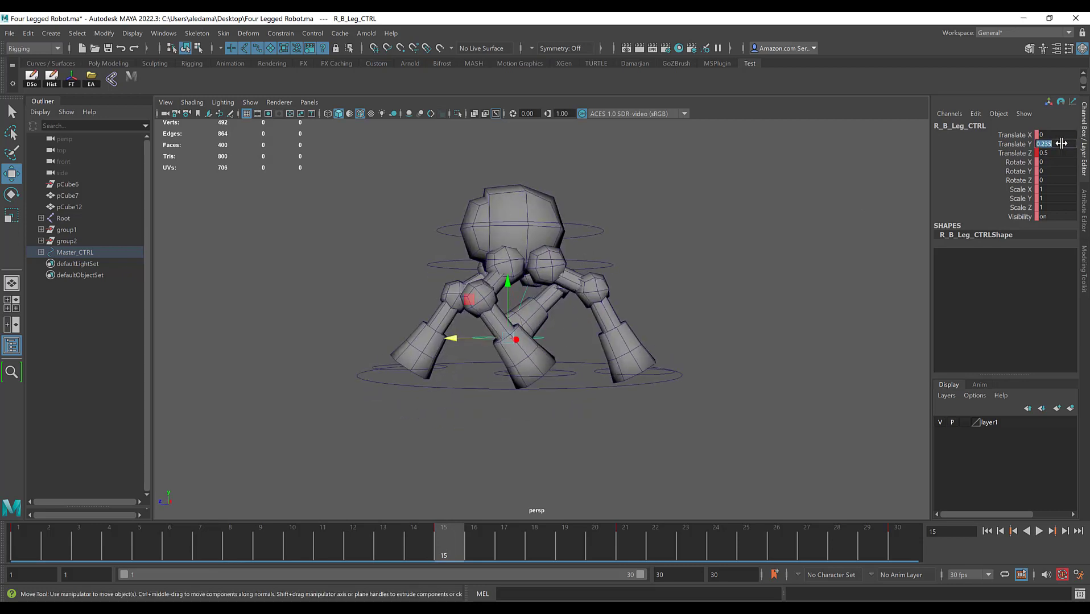
pyautogui.keyDown('alt'); pyautogui.moveTo(528, 289); pyautogui.dragTo(484, 316); pyautogui.keyUp('alt')
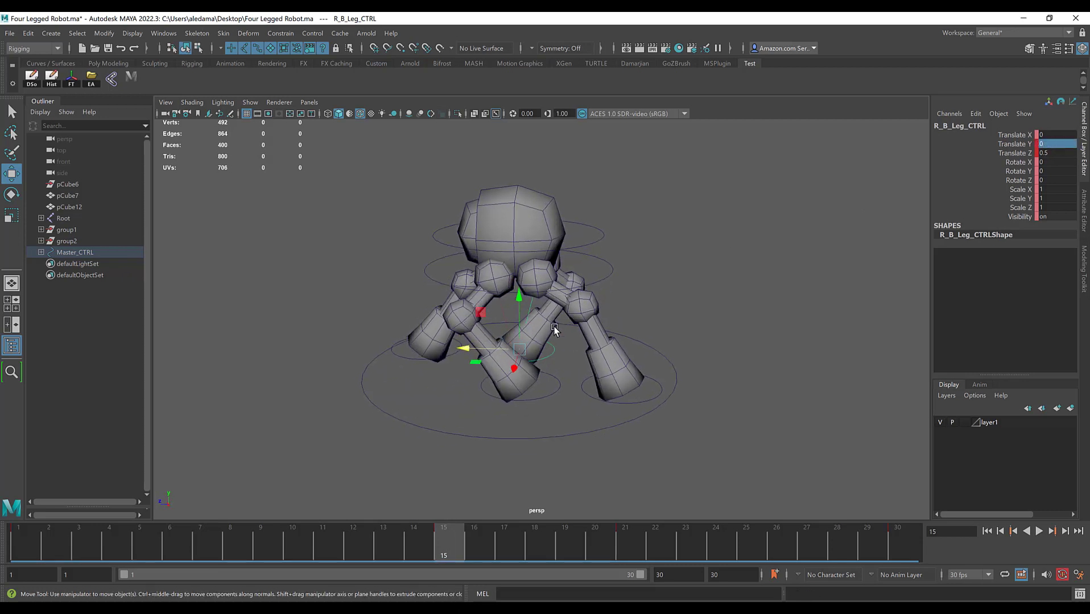
# Step: Play back the walk cycle from the side and front to check the right back leg's motion
pyautogui.click(1039, 532)
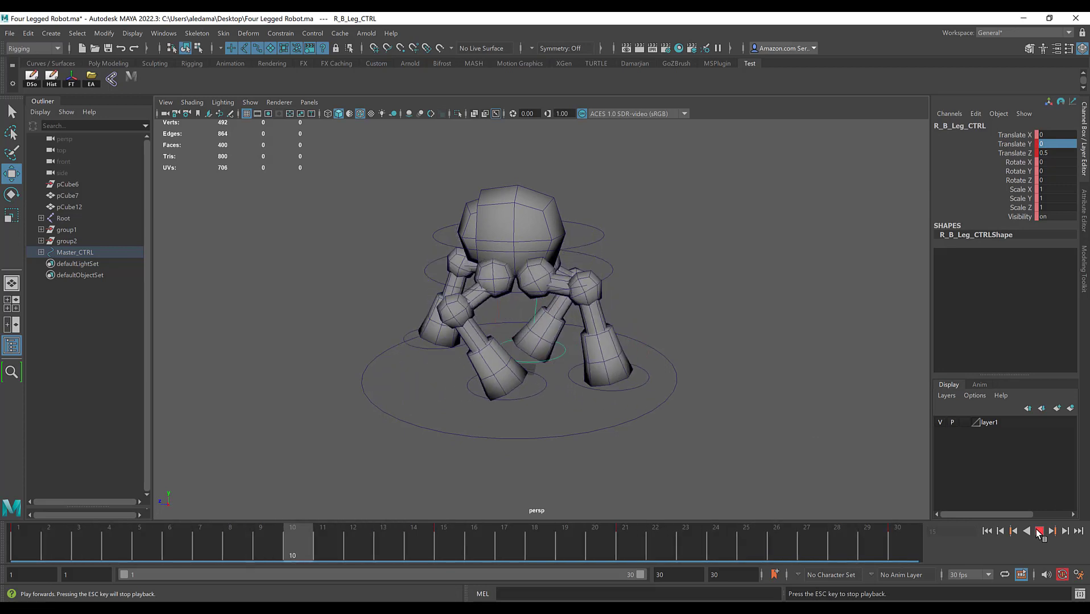
pyautogui.press('Escape')
pyautogui.keyDown('alt'); pyautogui.moveTo(604, 377); pyautogui.dragTo(647, 380); pyautogui.keyUp('alt')
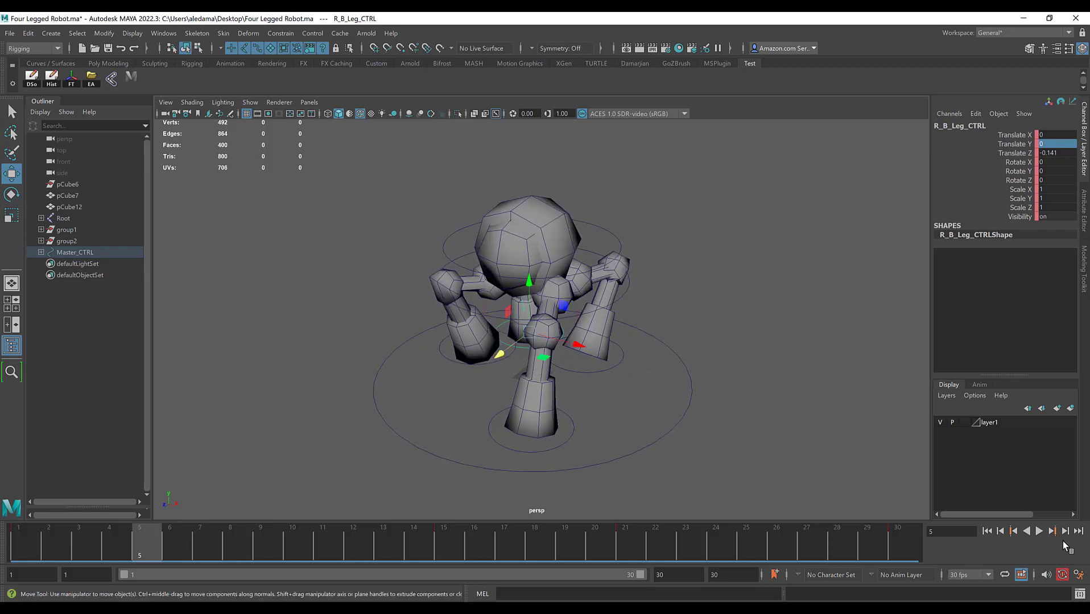
pyautogui.click(1038, 532)
pyautogui.press('Escape')
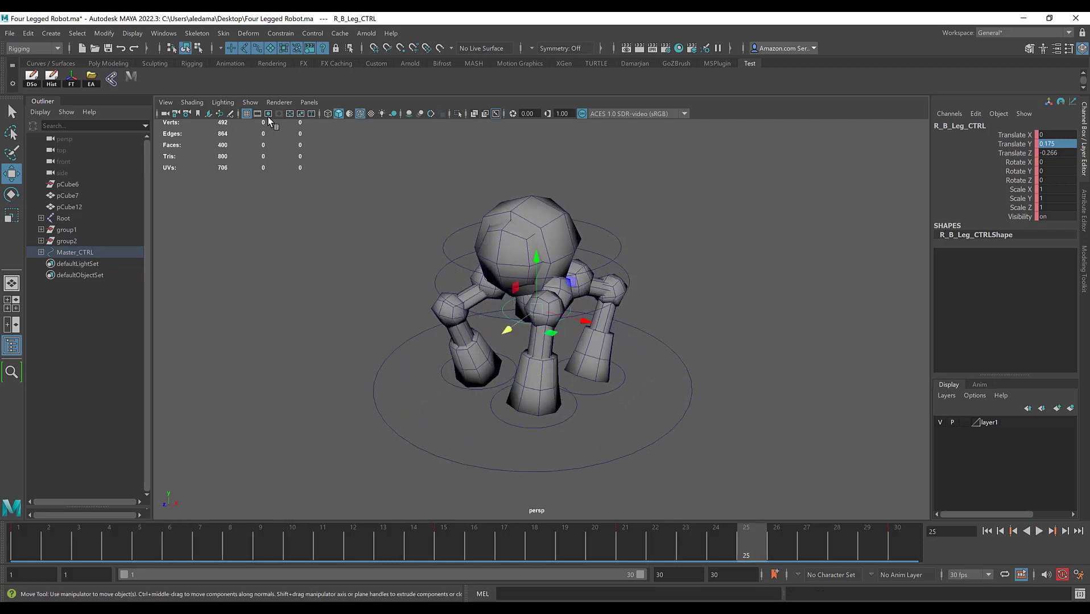
# Step: Hide the NURBS CVs and NURBS curves in the perspective view
pyautogui.click(250, 103)
pyautogui.click(271, 196)
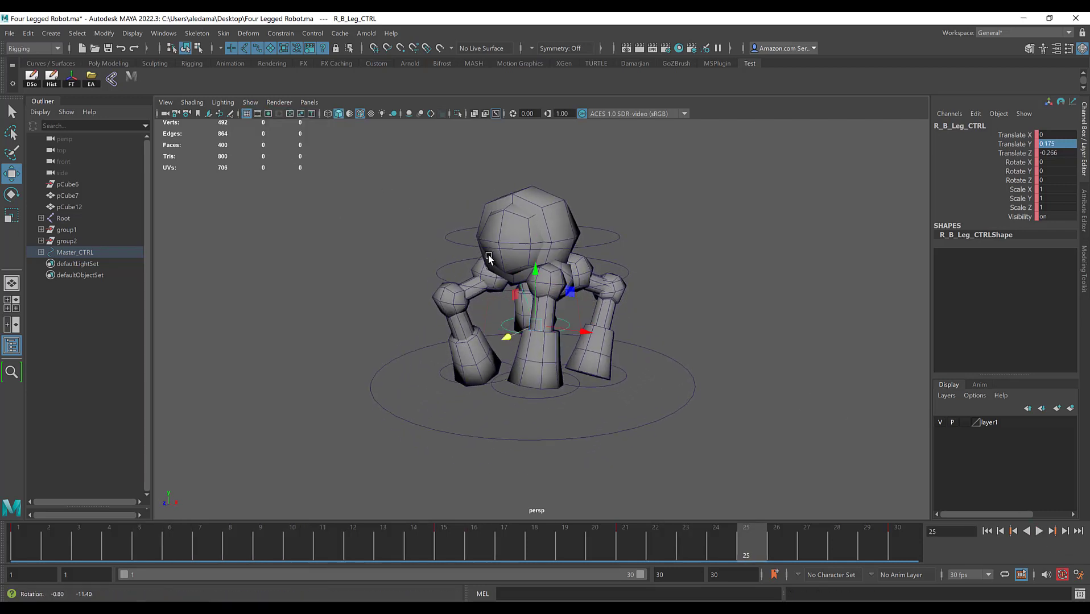
pyautogui.click(250, 103)
pyautogui.click(279, 174)
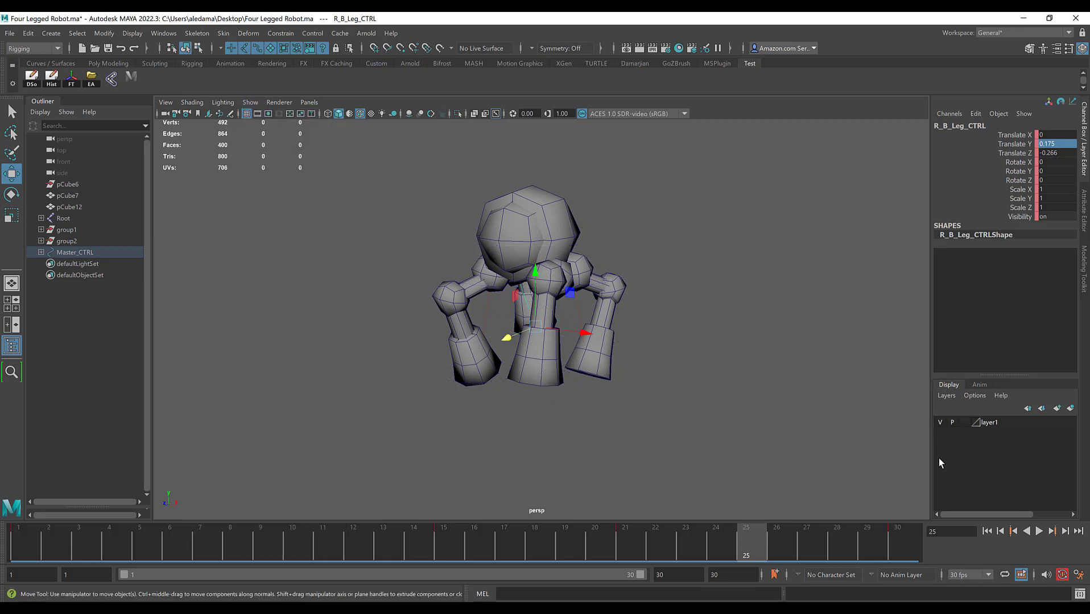
# Step: Deselect the leg control and play back the walk without the control curves, viewing the robot from several angles
pyautogui.click(808, 396)
pyautogui.click(1039, 534)
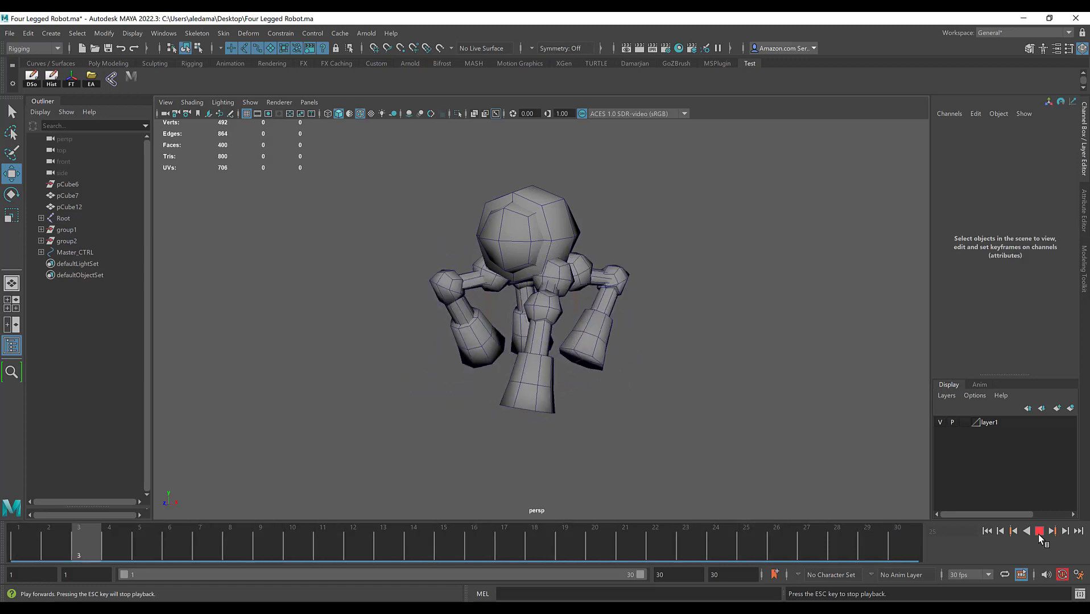
pyautogui.click(1038, 534)
pyautogui.keyDown('alt'); pyautogui.moveTo(643, 321); pyautogui.dragTo(762, 323); pyautogui.keyUp('alt')
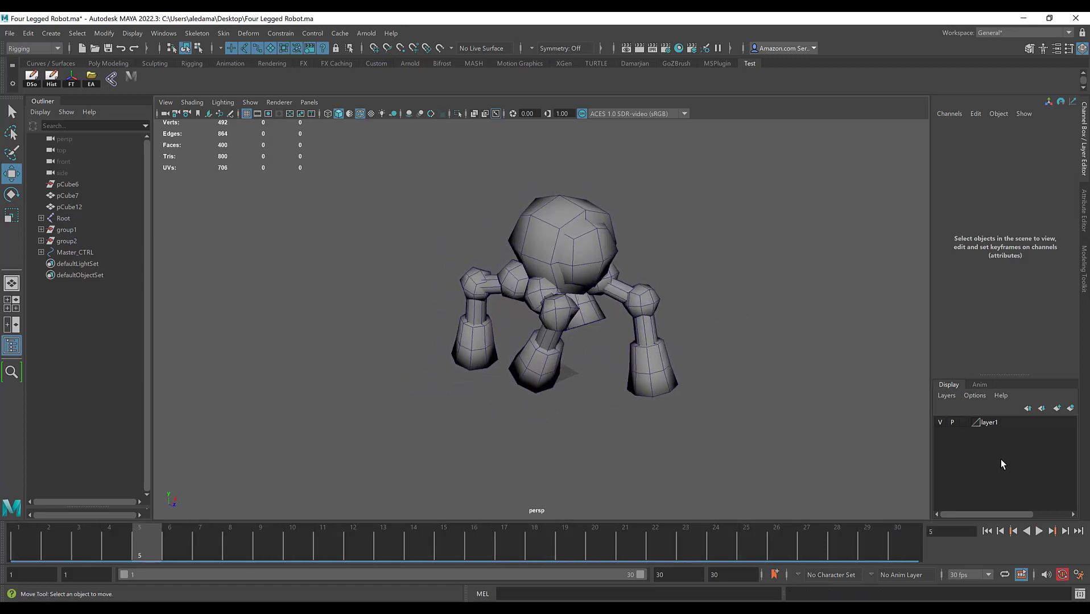
pyautogui.click(1036, 531)
pyautogui.click(1037, 531)
pyautogui.keyDown('alt'); pyautogui.moveTo(602, 332); pyautogui.dragTo(535, 320); pyautogui.keyUp('alt')
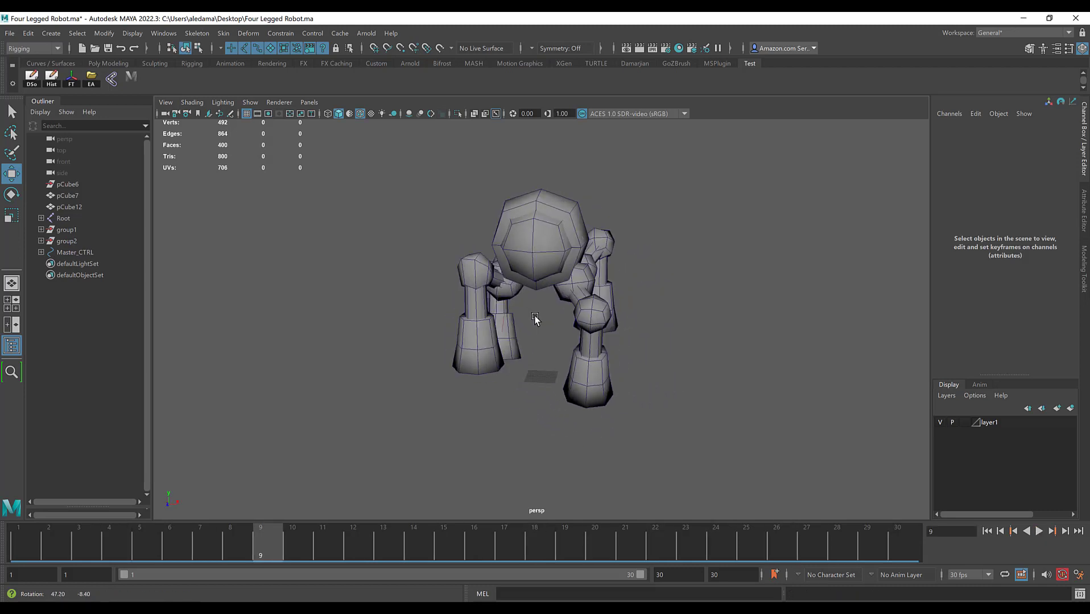
# Step: Show the NURBS curves again in the perspective view and select the root control
pyautogui.click(251, 102)
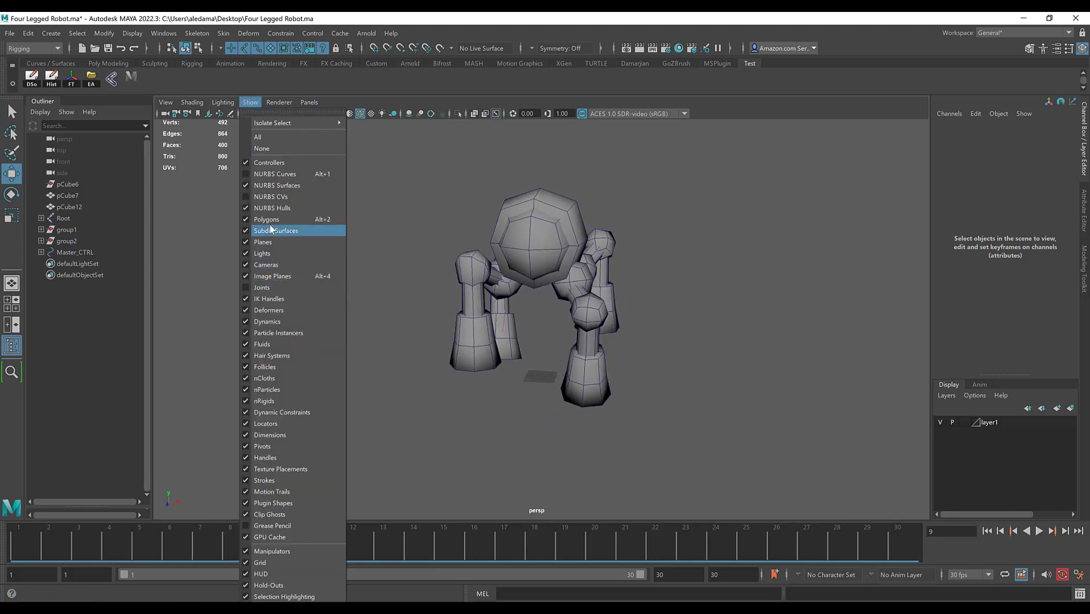
pyautogui.click(275, 174)
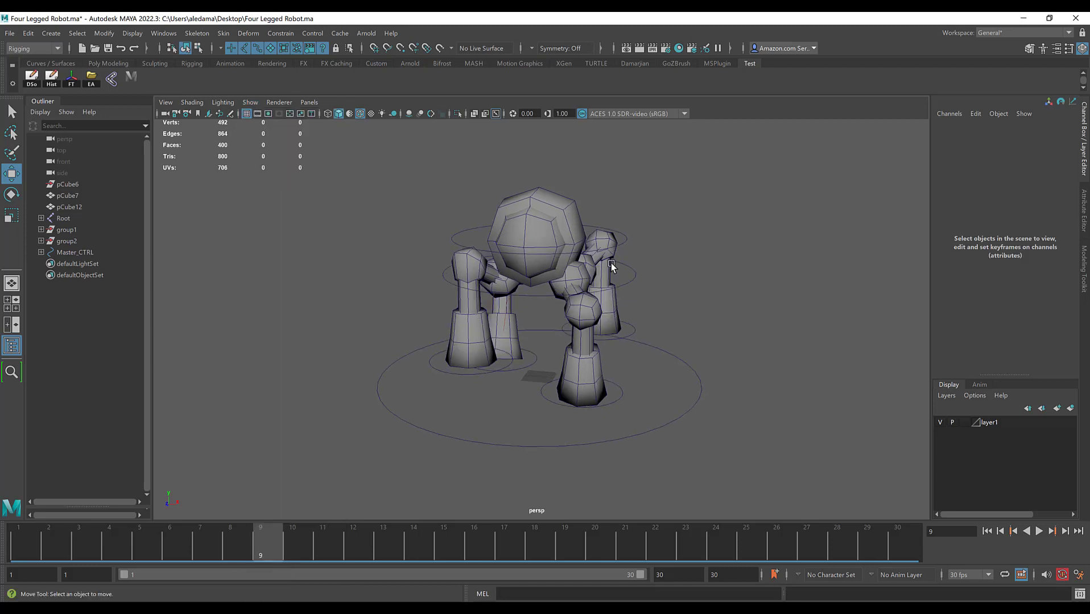
pyautogui.click(644, 299)
# Step: Play back and scrub the walk between frames 1 and 15 to examine the body height against the leg poses
pyautogui.hotkey('alt', 'v')
pyautogui.click(25, 540)
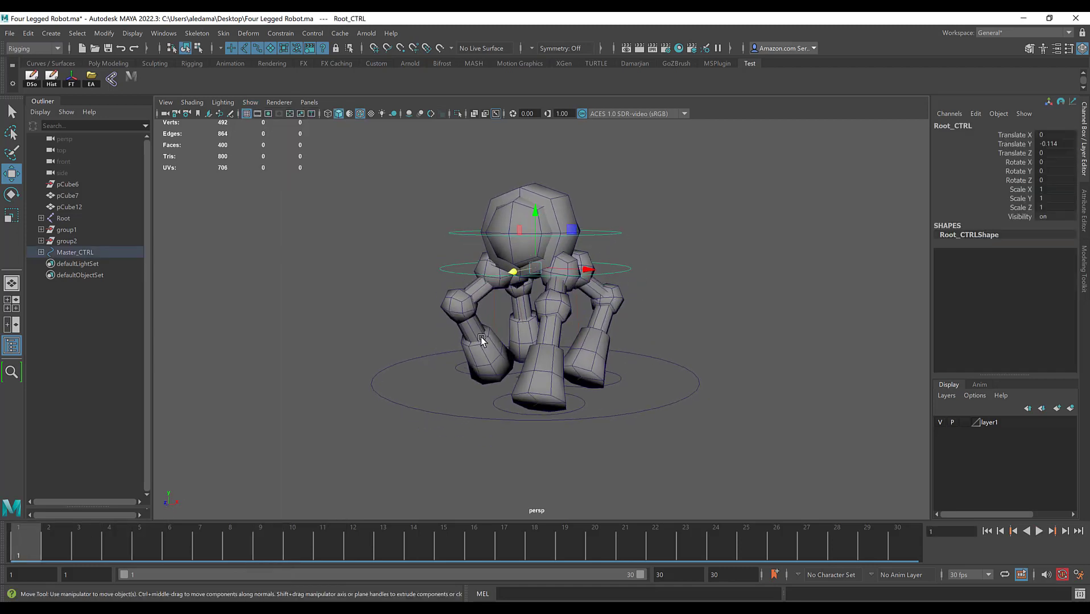
pyautogui.keyDown('alt'); pyautogui.moveTo(481, 336); pyautogui.dragTo(428, 340); pyautogui.keyUp('alt')
pyautogui.hotkey('alt', 'v')
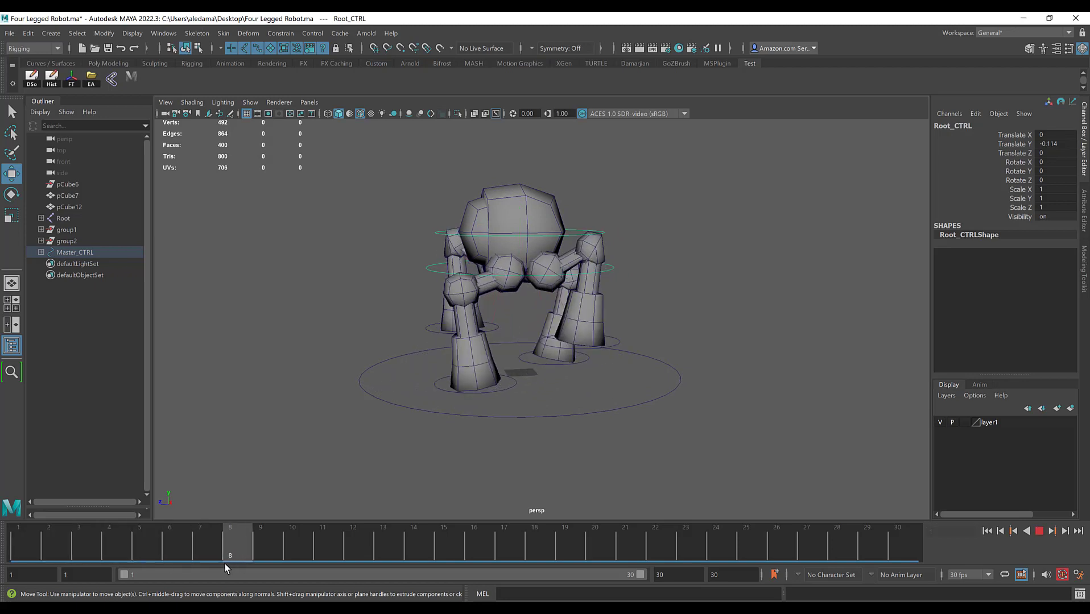
pyautogui.moveTo(224, 564); pyautogui.dragTo(224, 554)
pyautogui.moveTo(553, 354)
pyautogui.keyDown('alt'); pyautogui.mouseDown()
pyautogui.moveTo(578, 356)
pyautogui.moveTo(541, 355)
pyautogui.mouseUp(); pyautogui.keyUp('alt')
pyautogui.moveTo(206, 540); pyautogui.dragTo(24, 542)
pyautogui.keyDown('alt'); pyautogui.moveTo(412, 187); pyautogui.dragTo(545, 269); pyautogui.keyUp('alt')
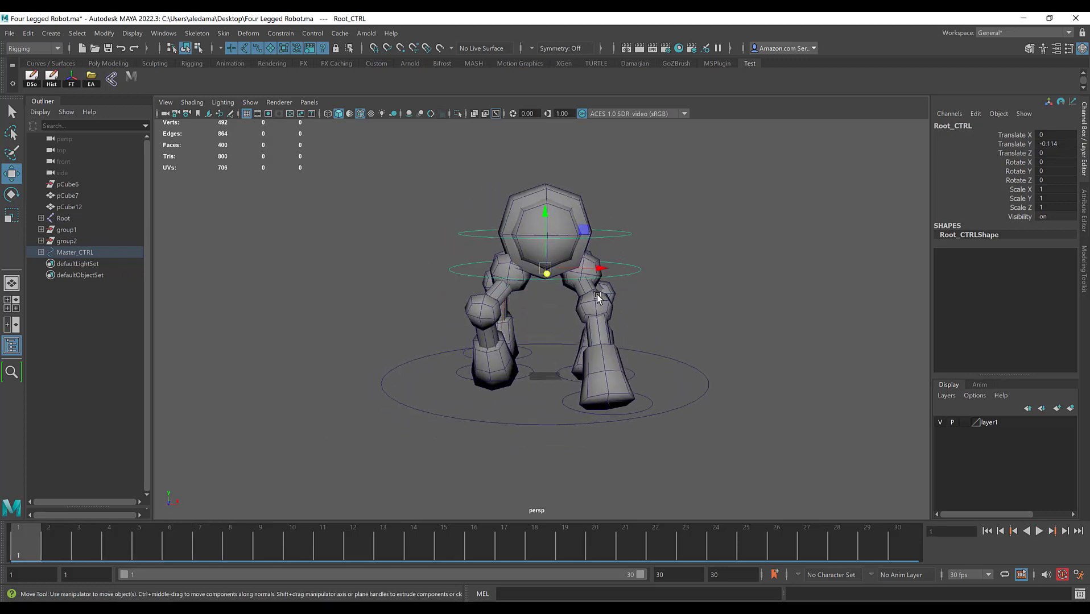
pyautogui.hotkey('alt', 'v')
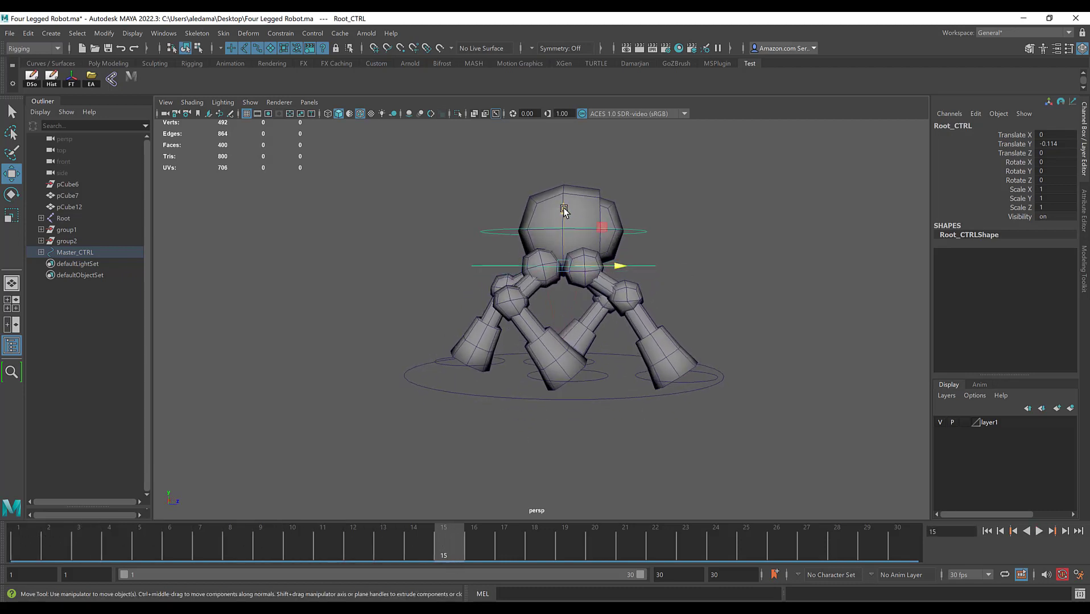
# Step: At frame 15, lower the root control to a Translate Y of about -0.283 and key it
pyautogui.moveTo(562, 214); pyautogui.dragTo(564, 235)
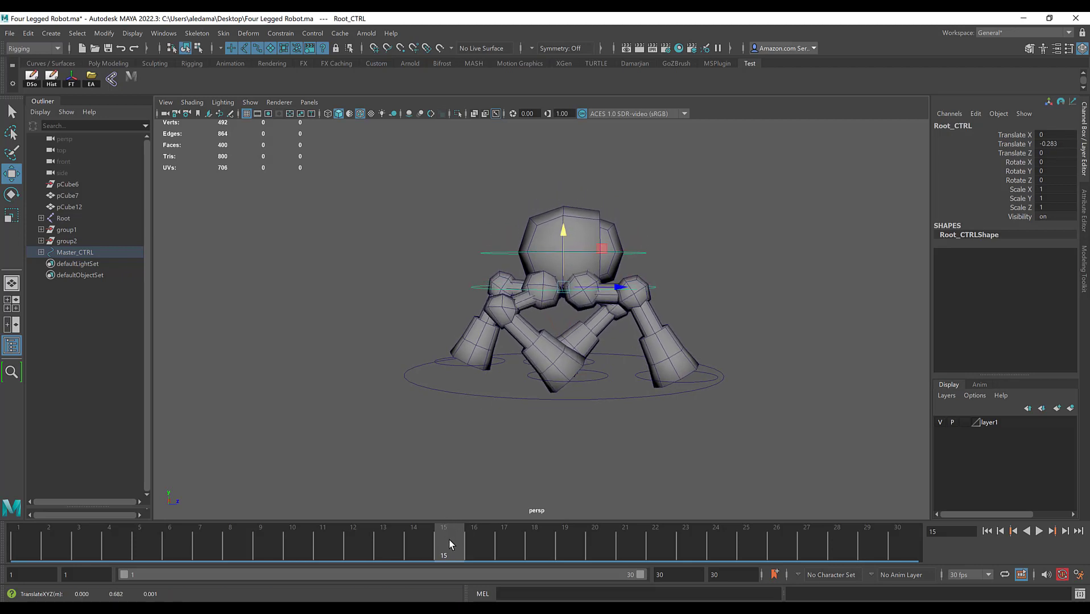
pyautogui.press('s')
pyautogui.hotkey('alt', 'v')
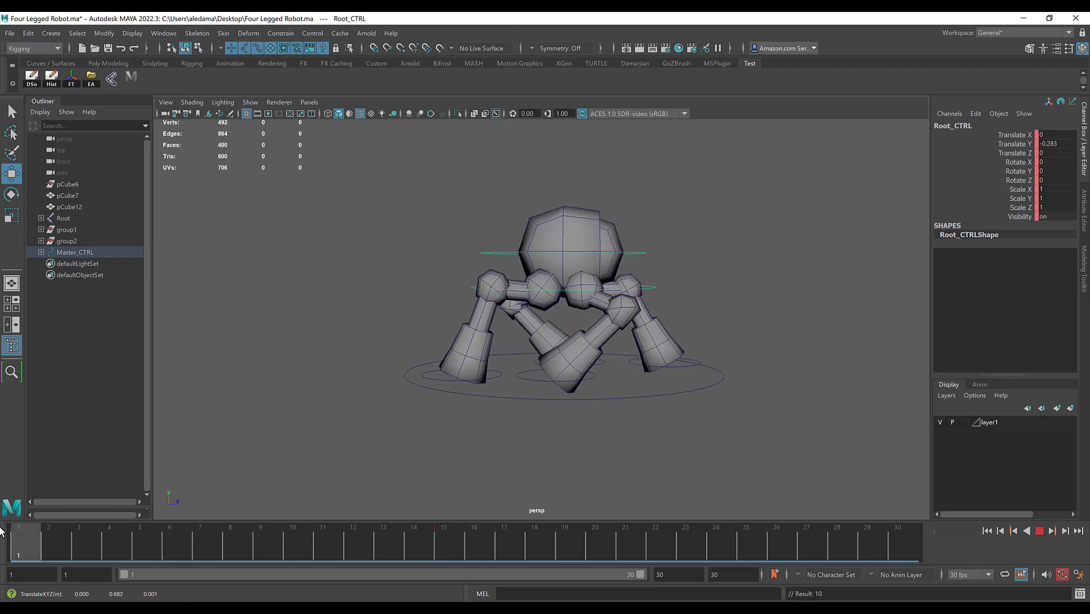
# Step: At frame 1, raise the root control to a Translate Y of about -0.09 and key the same pose at frame 30
pyautogui.moveTo(0, 527); pyautogui.dragTo(34, 532)
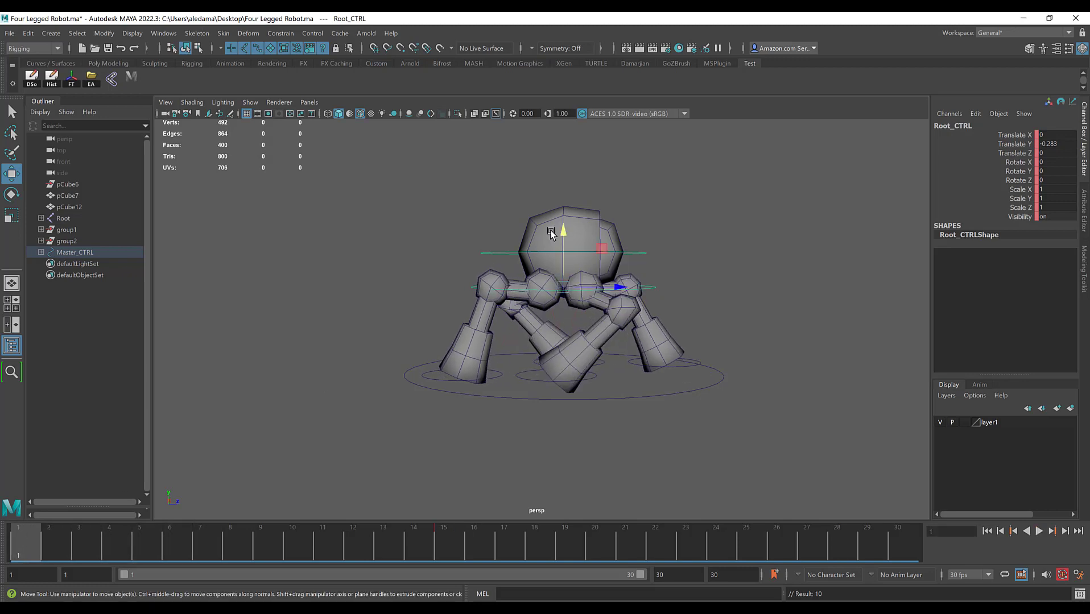
pyautogui.moveTo(565, 232); pyautogui.dragTo(564, 209)
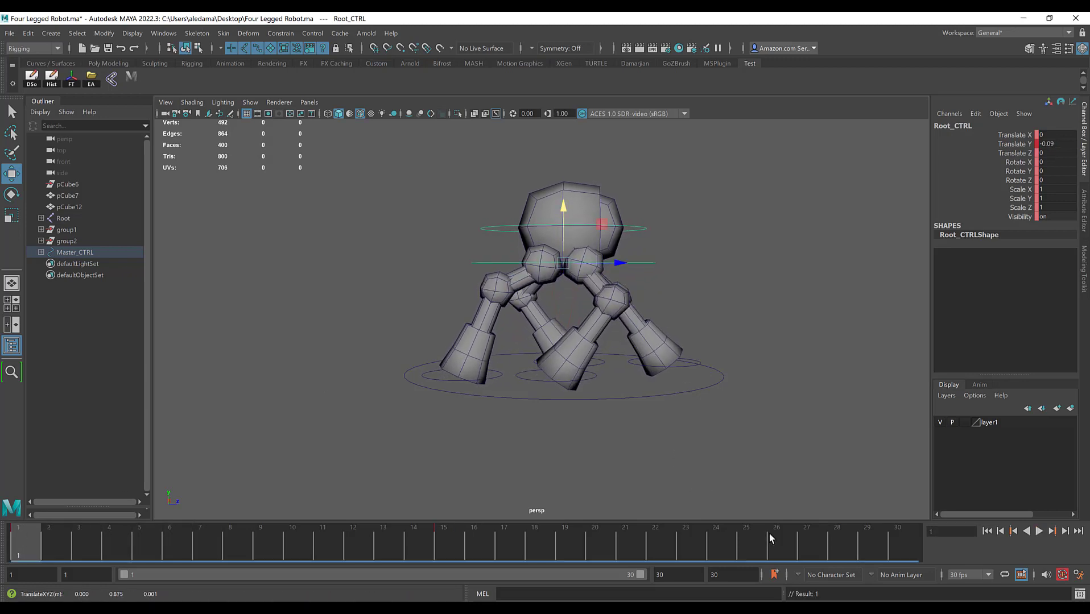
pyautogui.click(905, 541)
pyautogui.press('s')
# Step: Play back the animation from several angles to check the body's up-and-down motion
pyautogui.moveTo(900, 535); pyautogui.dragTo(23, 532)
pyautogui.moveTo(654, 313)
pyautogui.keyDown('alt'); pyautogui.mouseDown()
pyautogui.moveTo(630, 324)
pyautogui.moveTo(643, 314)
pyautogui.mouseUp(); pyautogui.keyUp('alt')
pyautogui.click(1039, 532)
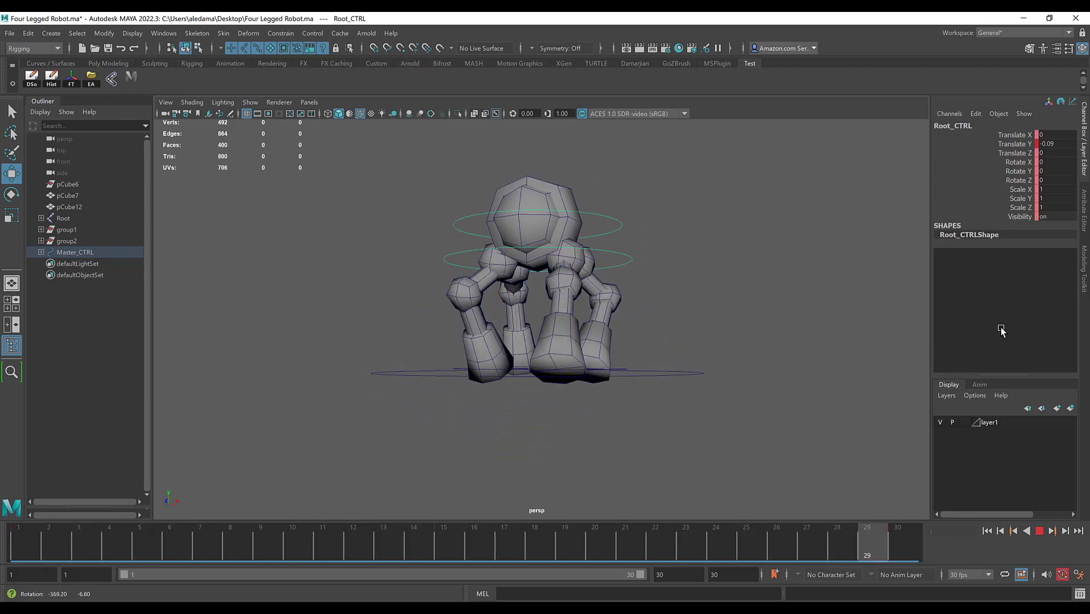
pyautogui.press('Escape')
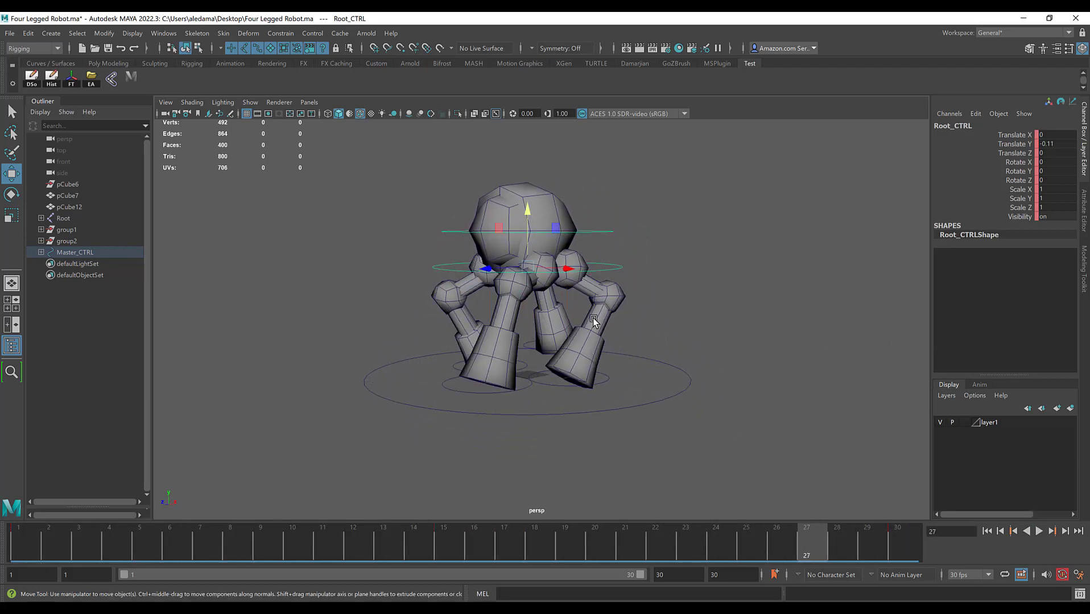
# Step: Select the left front leg control and scrub to frames 21 and 15 to examine its poses with the lowered body
pyautogui.click(431, 398)
pyautogui.hotkey('alt', 'v')
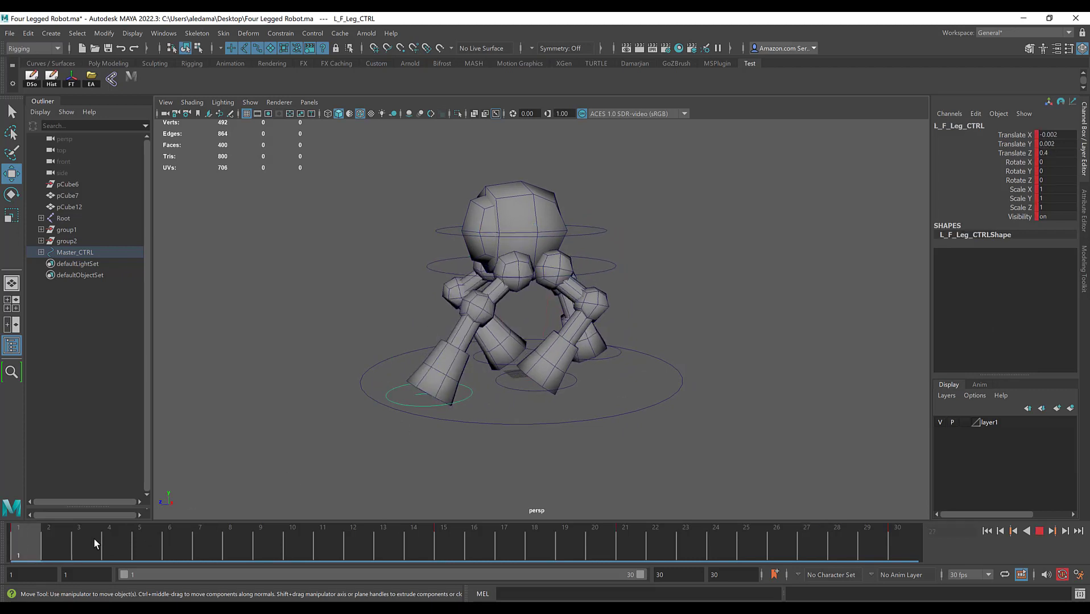
pyautogui.moveTo(432, 531); pyautogui.dragTo(626, 541)
pyautogui.keyDown('alt'); pyautogui.moveTo(504, 358); pyautogui.dragTo(529, 364); pyautogui.keyUp('alt')
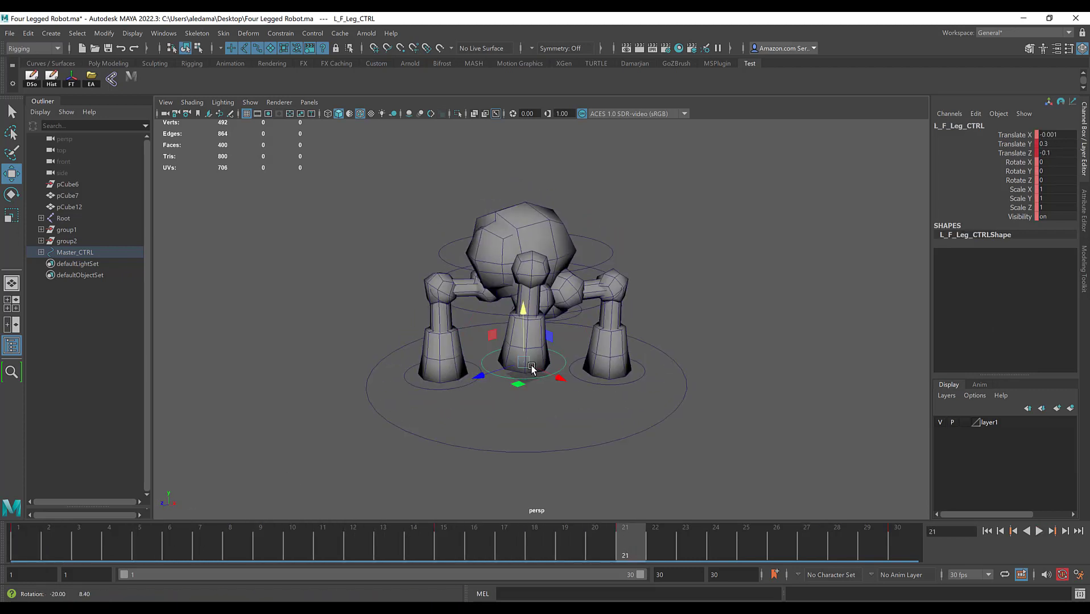
pyautogui.moveTo(625, 545); pyautogui.dragTo(453, 550)
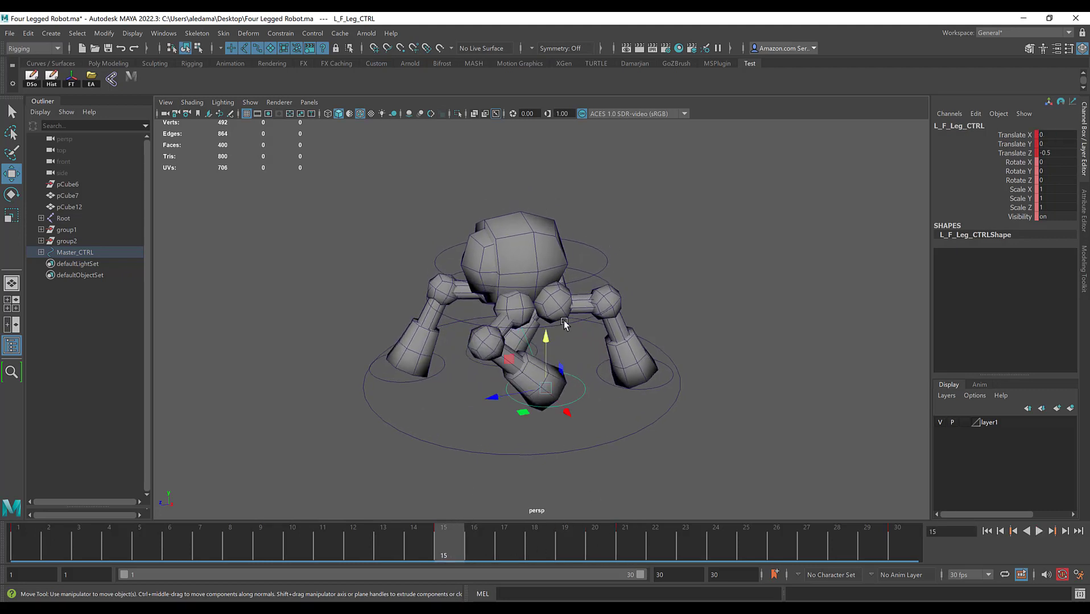
# Step: At frame 15, select the root control and raise it to a Translate Y of about -0.169
pyautogui.click(474, 330)
pyautogui.click(472, 319)
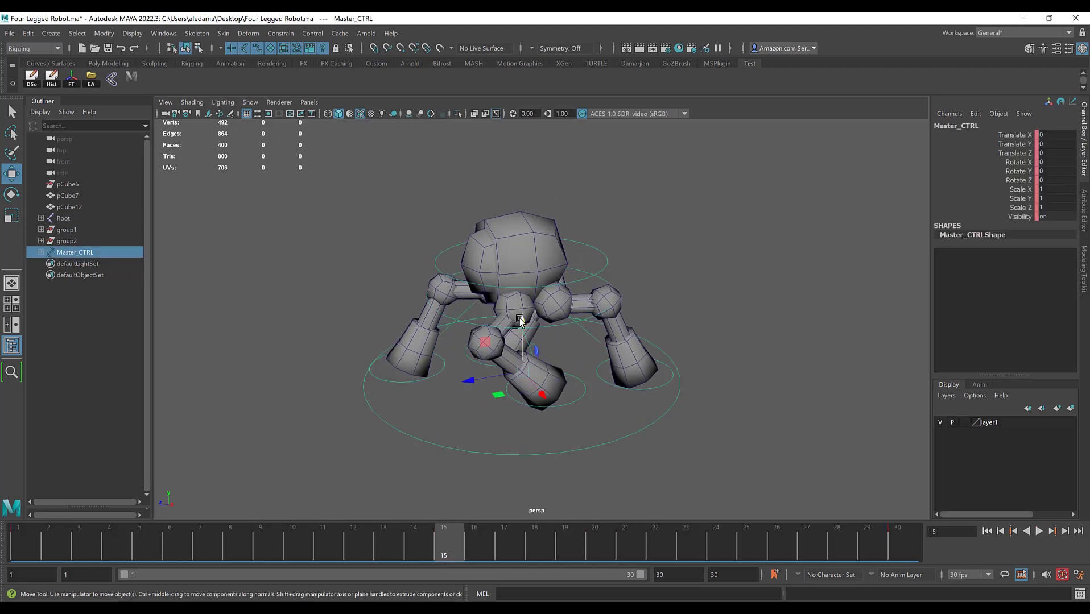
pyautogui.keyDown('alt'); pyautogui.moveTo(438, 310); pyautogui.dragTo(473, 310); pyautogui.keyUp('alt')
pyautogui.click(454, 401)
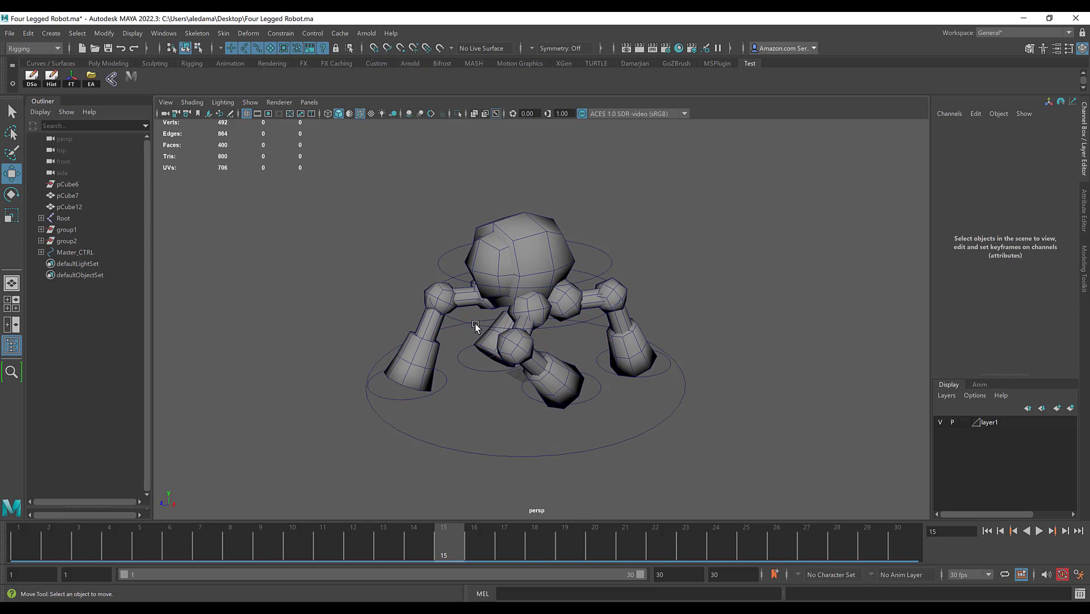
pyautogui.click(475, 325)
pyautogui.moveTo(525, 245); pyautogui.dragTo(525, 225)
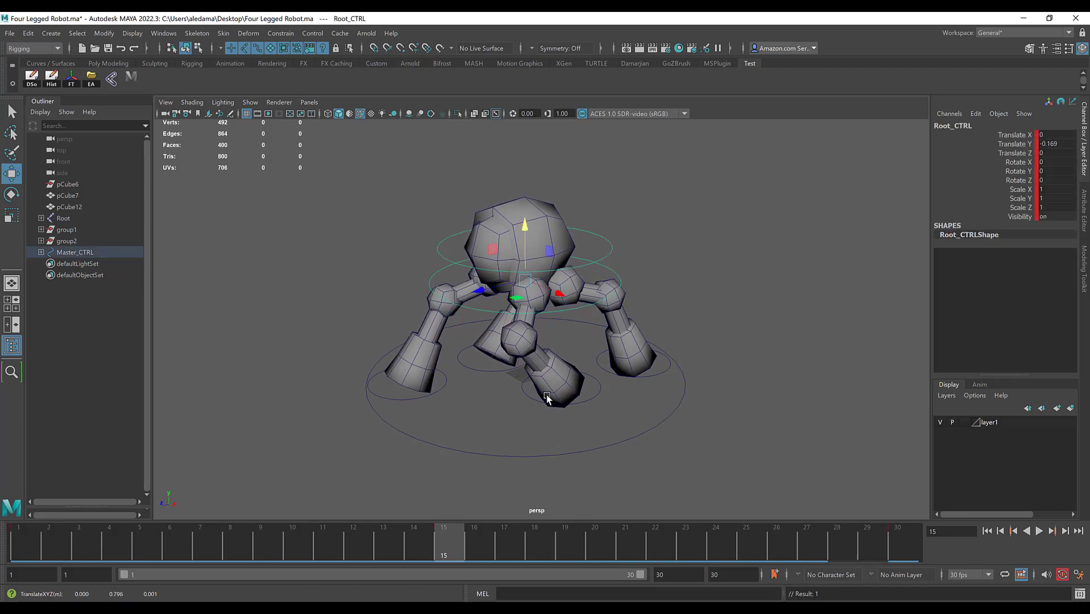
# Step: Scrub to frame 30 and play back the loop to check the reduced body bounce
pyautogui.moveTo(437, 536); pyautogui.dragTo(904, 532)
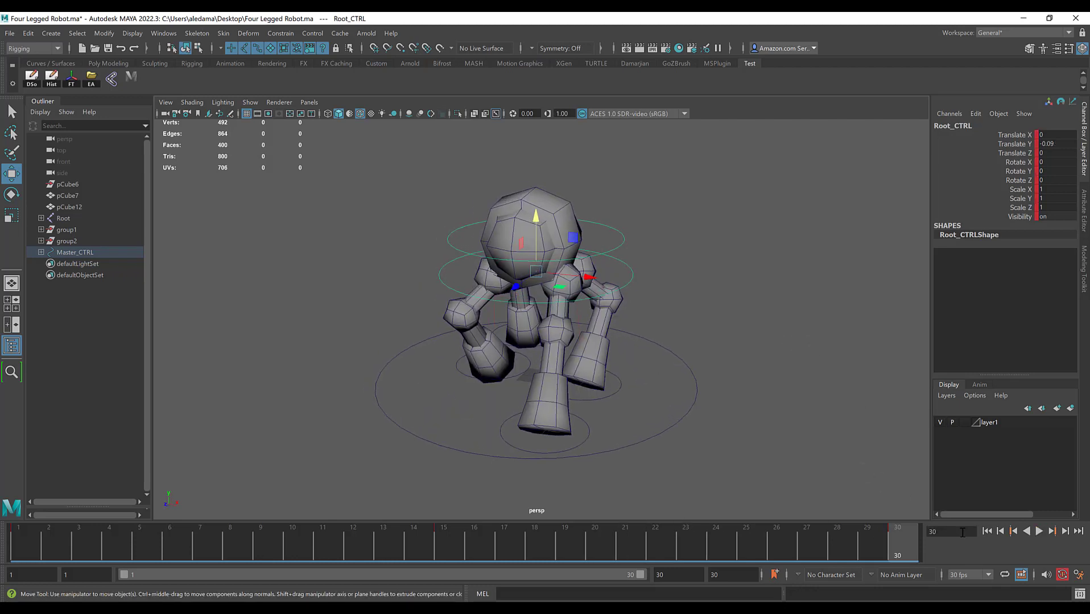
pyautogui.click(1037, 531)
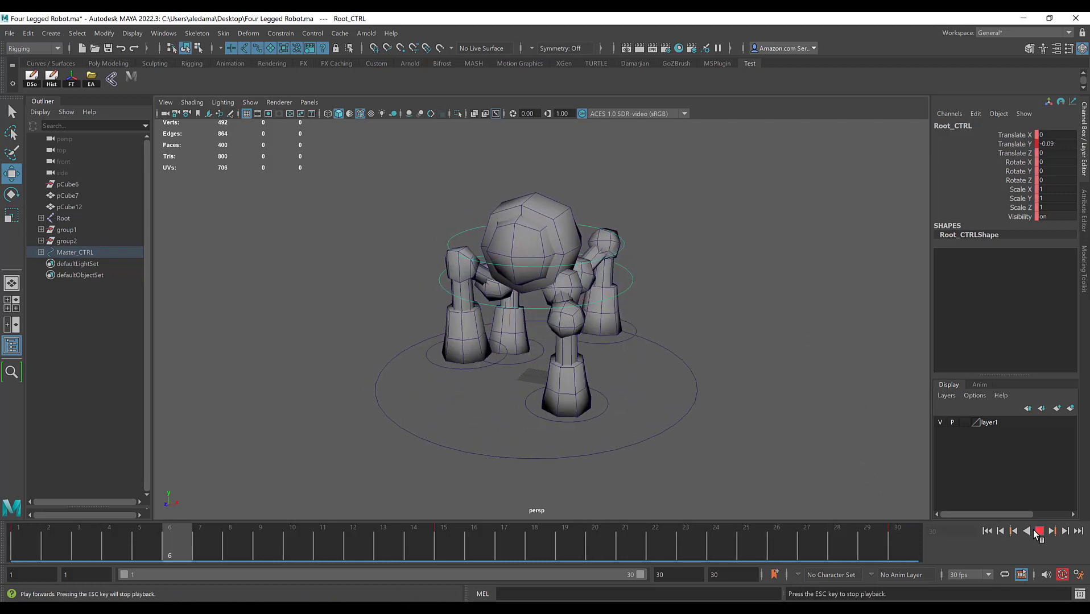
pyautogui.click(1034, 531)
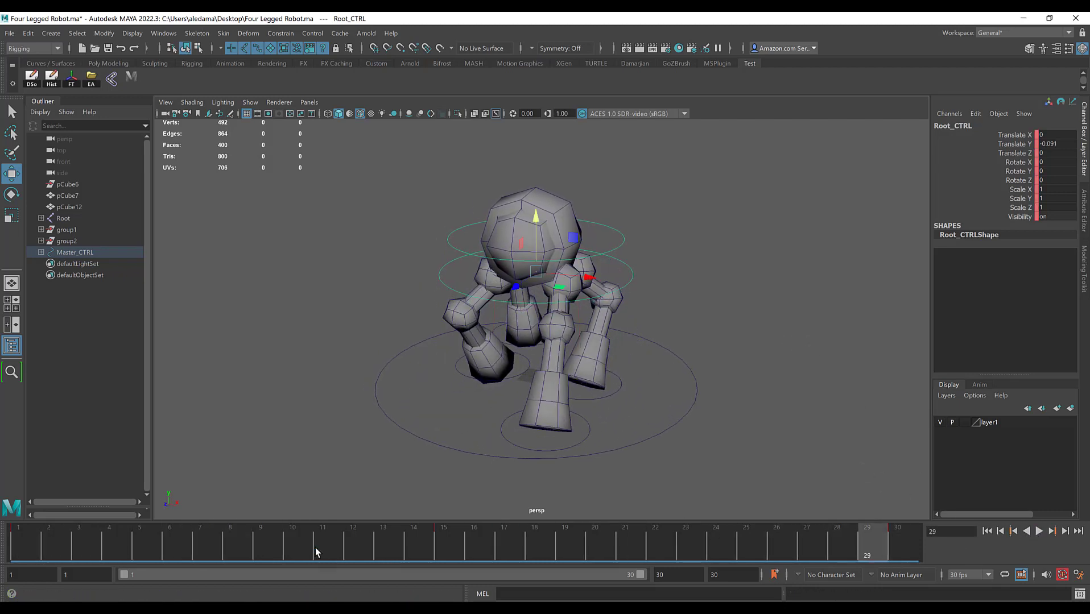
# Step: Scrub from frame 1 to frame 5 to examine the body, and select the head control
pyautogui.moveTo(57, 540); pyautogui.dragTo(26, 546)
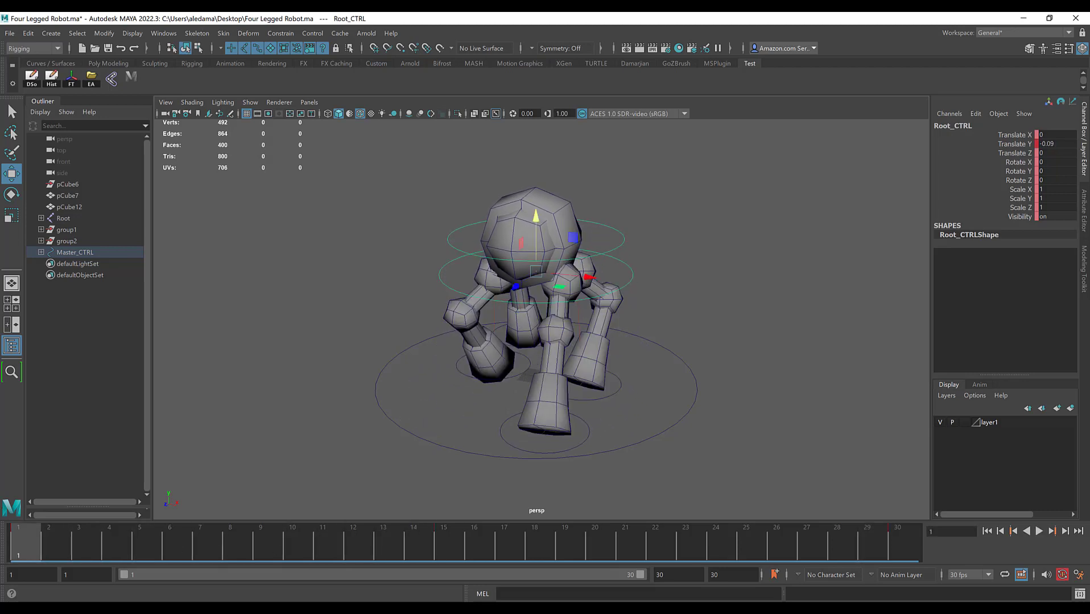
pyautogui.keyDown('alt'); pyautogui.moveTo(389, 289); pyautogui.dragTo(306, 370); pyautogui.keyUp('alt')
pyautogui.moveTo(59, 539); pyautogui.dragTo(141, 539)
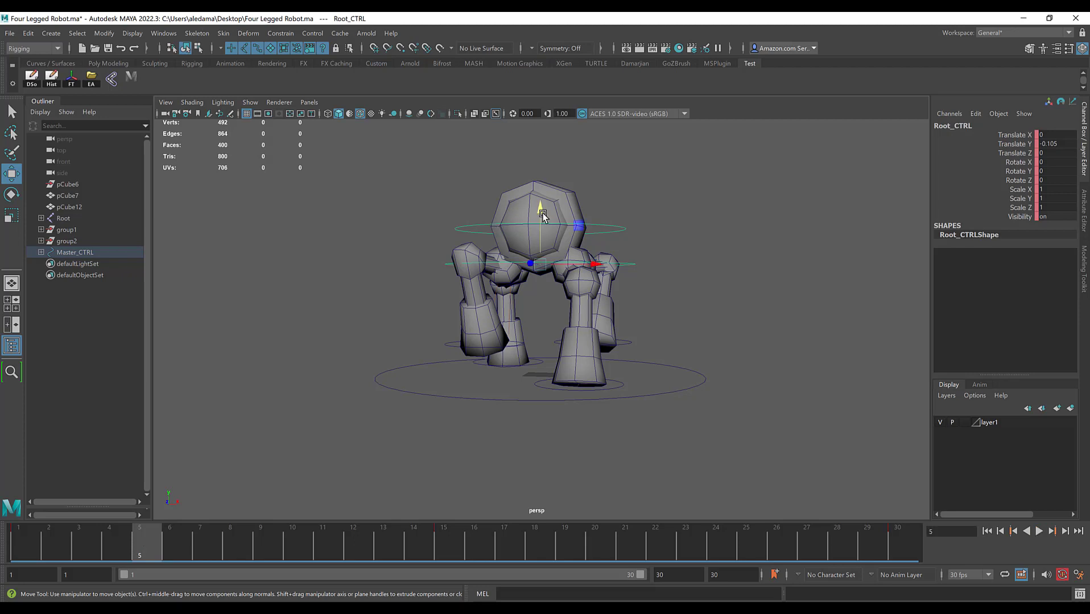
pyautogui.click(622, 234)
# Step: Try raising the head control to a Translate Y of about 0.087 at frame 5, and undo the move
pyautogui.moveTo(544, 180); pyautogui.dragTo(534, 256)
pyautogui.scroll(2, 541, 260)
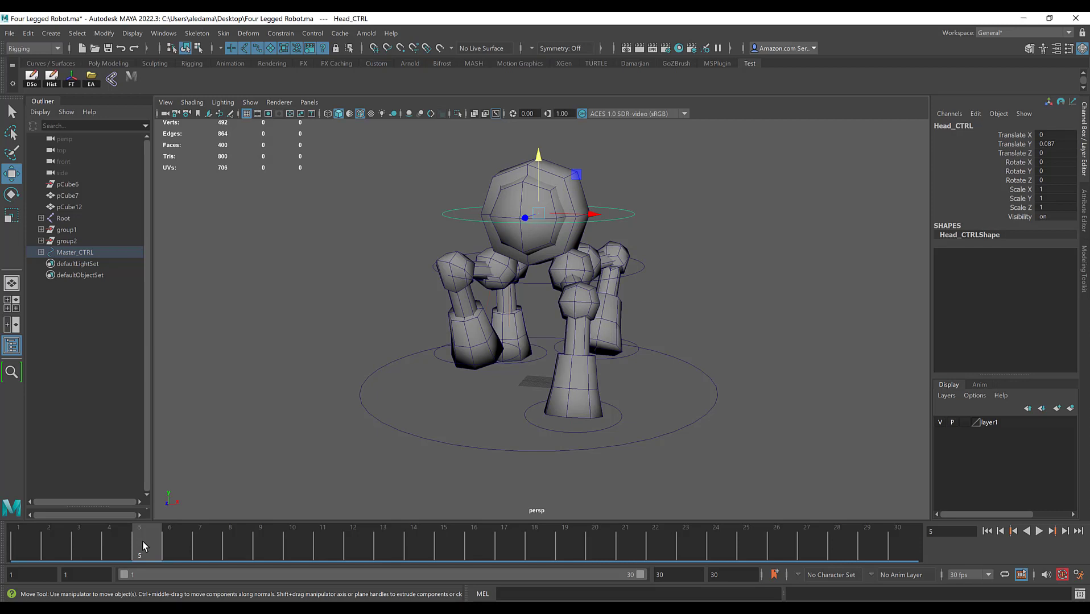
pyautogui.hotkey('ctrl', 'z')
# Step: Key the head control at its default zero position at frames 1, 15 and 30
pyautogui.click(29, 543)
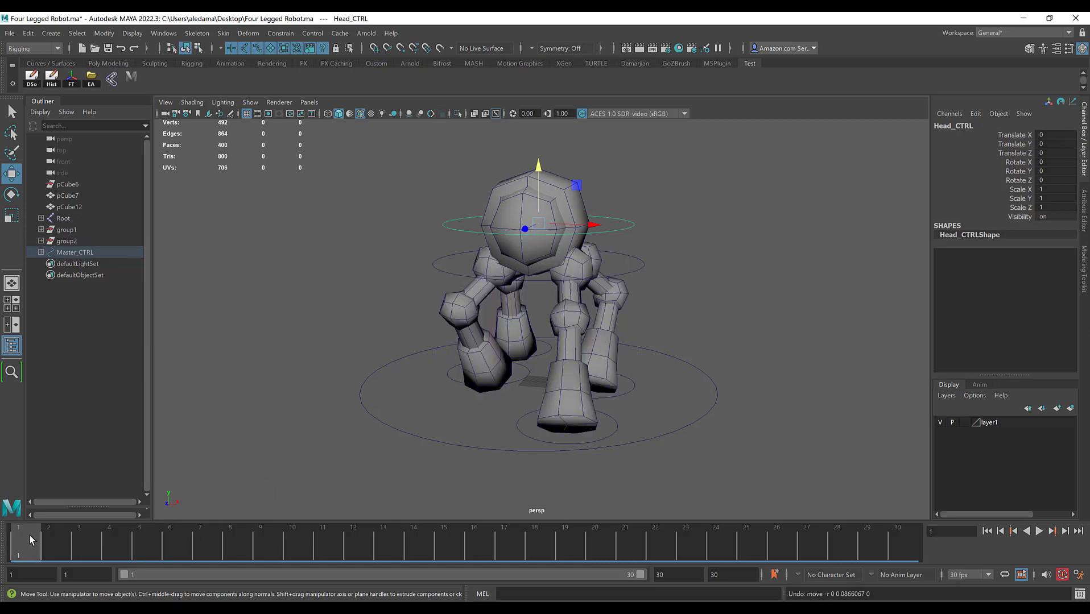
pyautogui.click(447, 543)
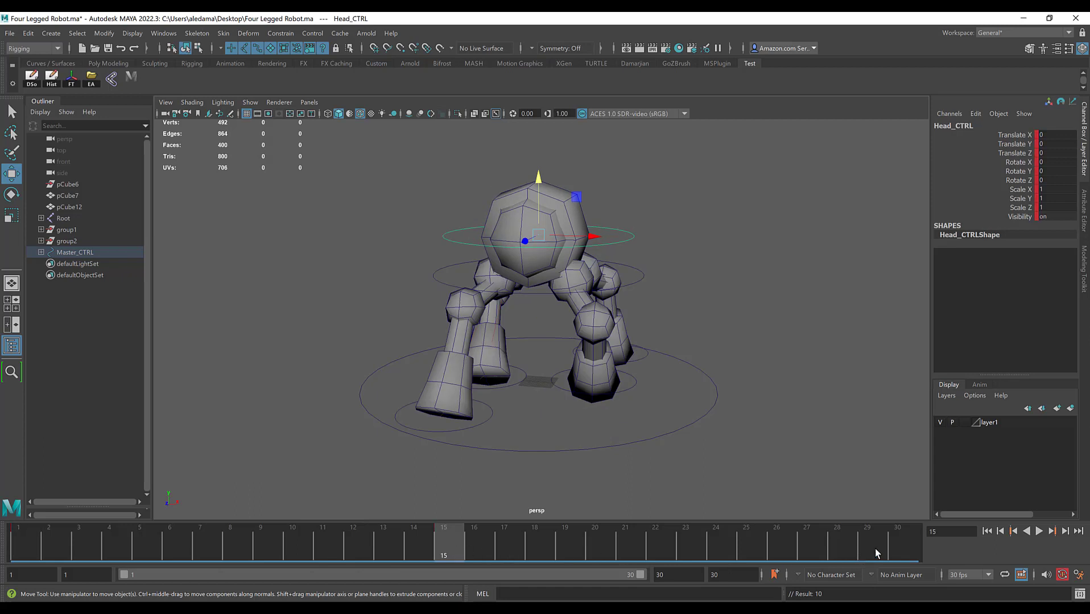
pyautogui.click(903, 540)
pyautogui.hotkey('alt', 'v')
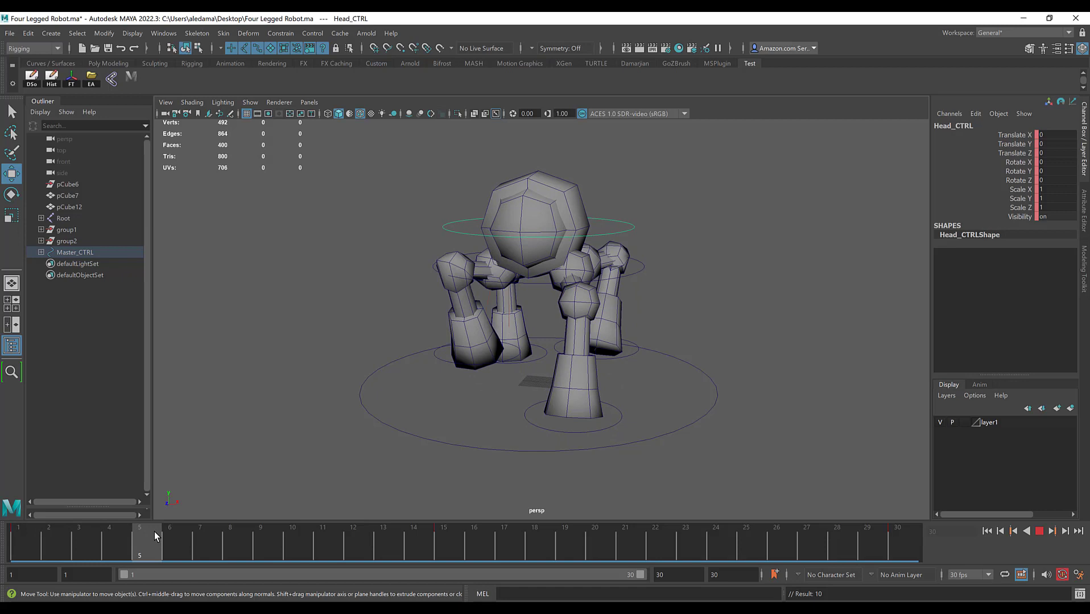
# Step: Raise the head control to a Translate Y of about 0.139 at frame 5 and play back the loop from frame 1
pyautogui.moveTo(538, 168); pyautogui.dragTo(540, 149)
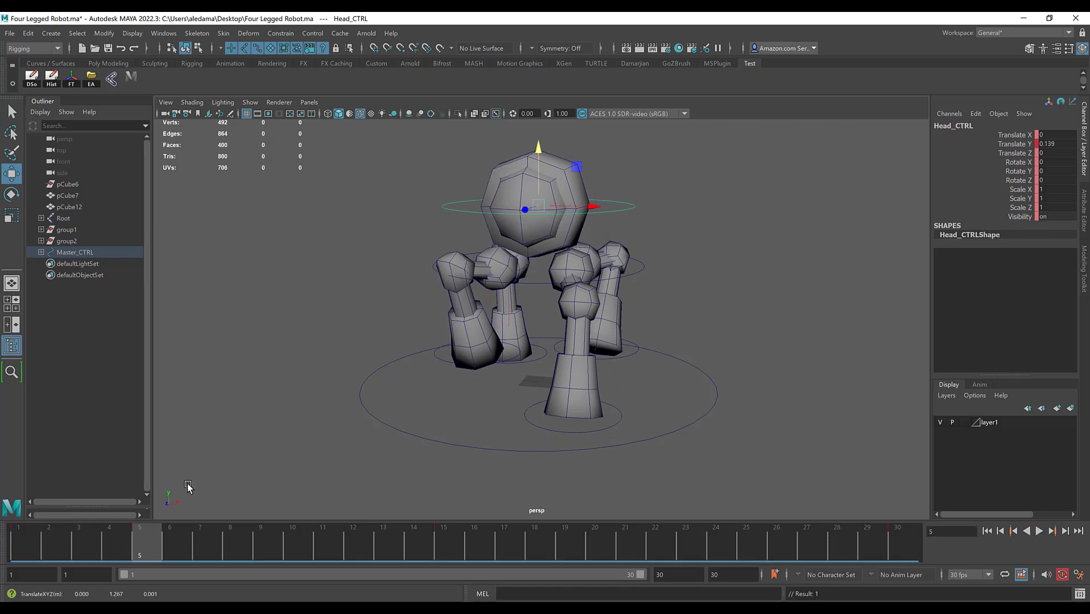
pyautogui.moveTo(157, 538); pyautogui.dragTo(20, 535)
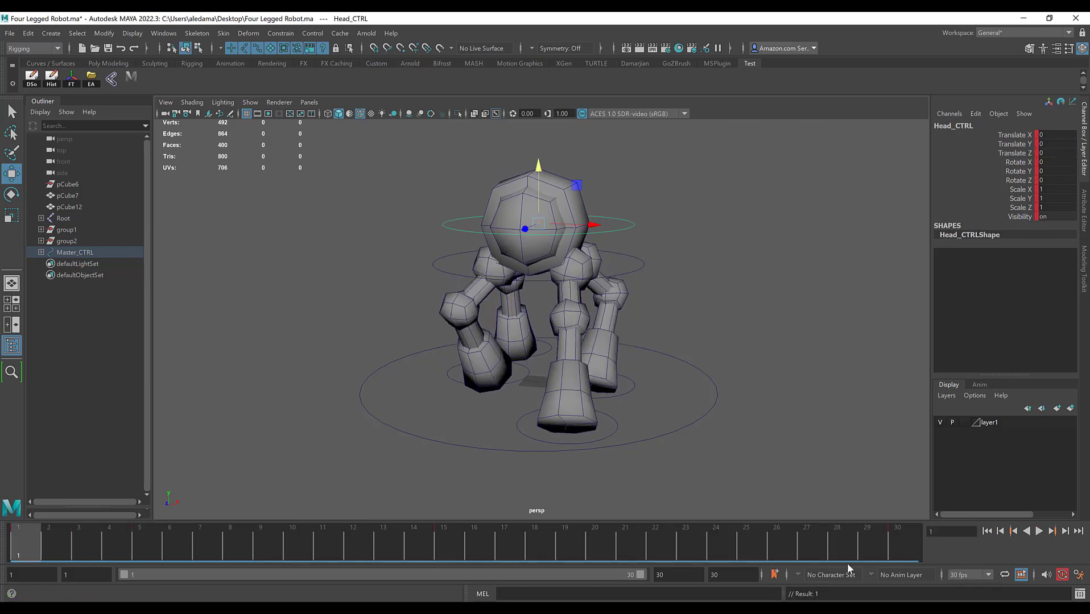
pyautogui.click(1041, 531)
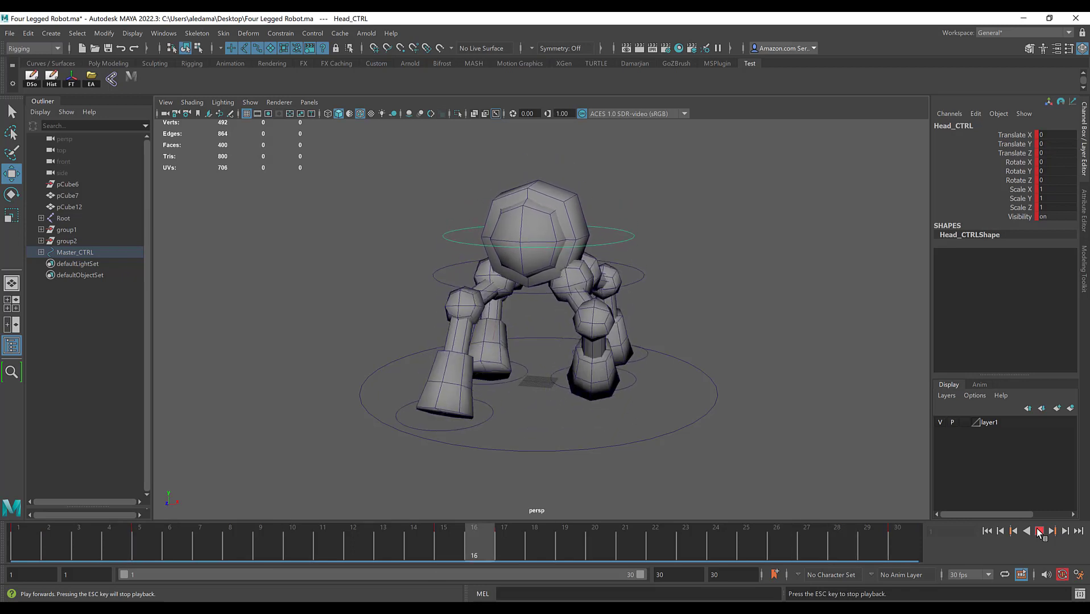
pyautogui.click(1039, 531)
# Step: Move the raised head key from frame 5 to frame 7 and play back the loop to check the timing
pyautogui.click(148, 543)
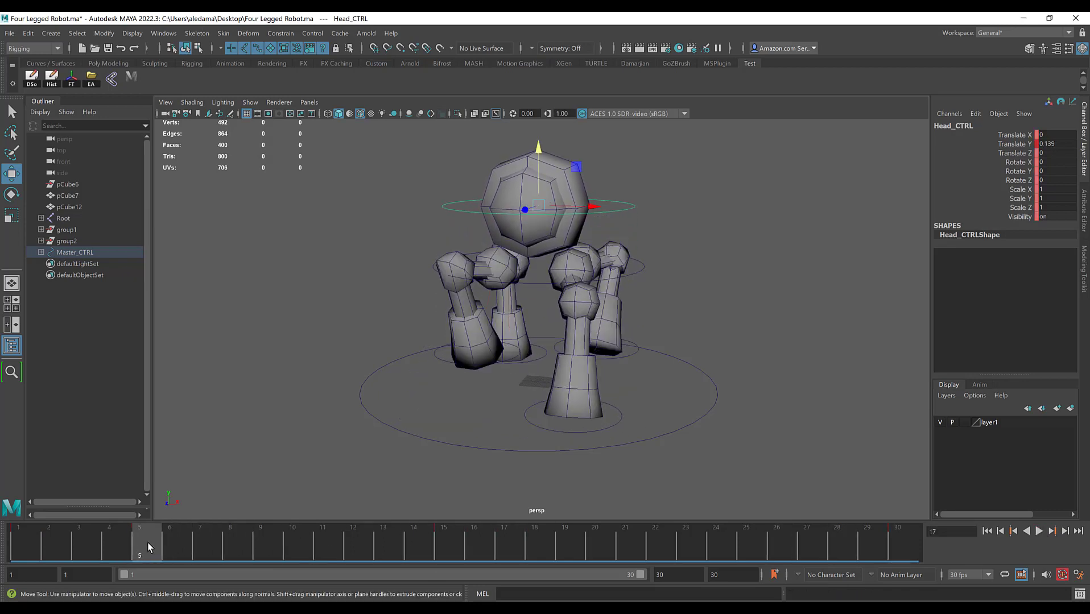
pyautogui.moveTo(164, 556); pyautogui.dragTo(20, 540)
pyautogui.click(1037, 532)
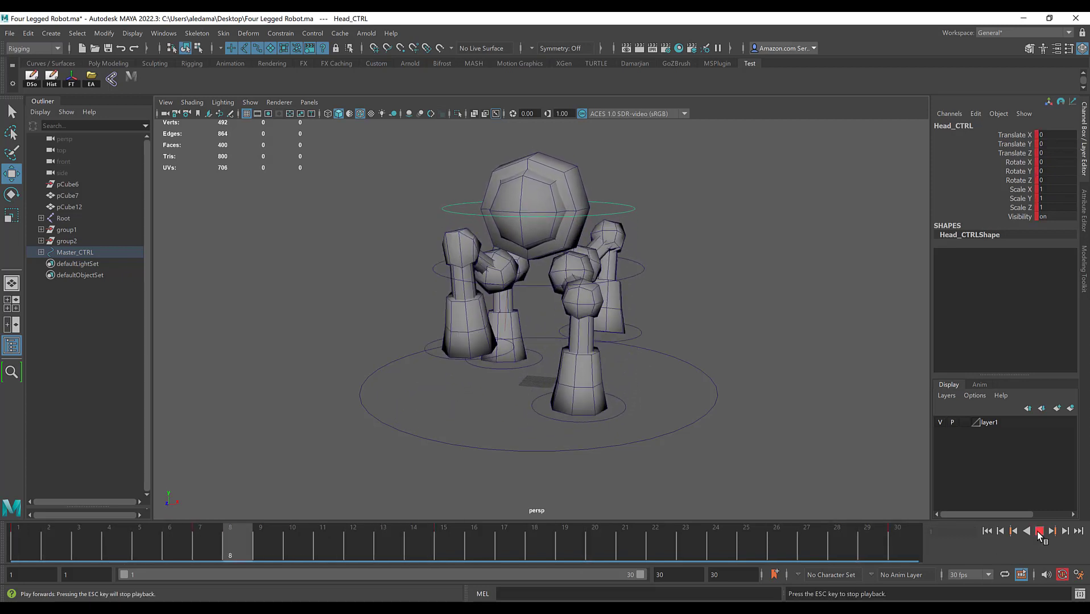
pyautogui.click(202, 537)
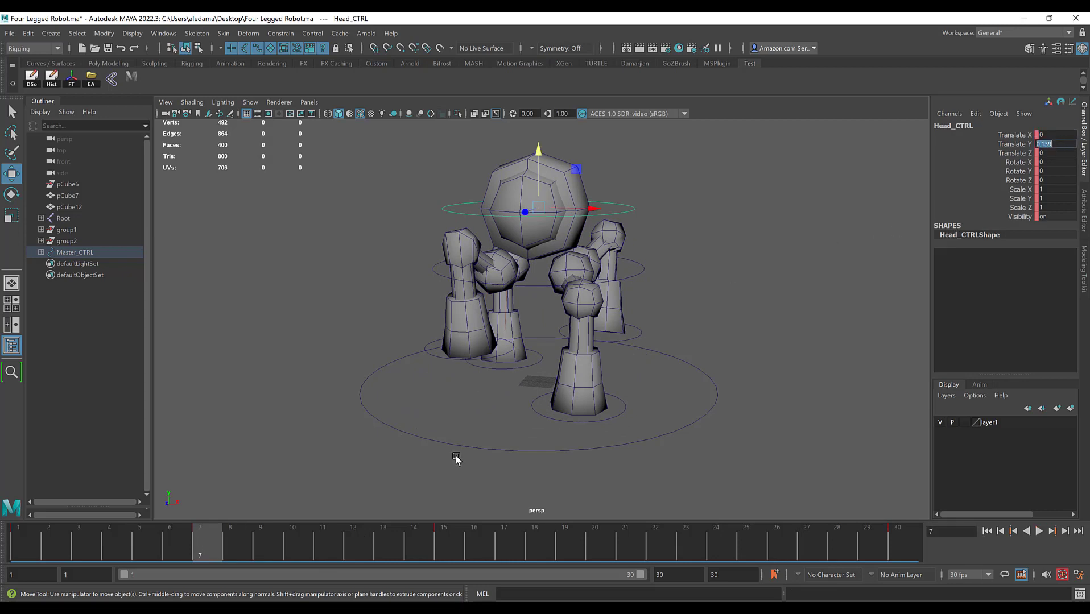
# Step: Try Translate Y values of 0.5 and -0.5 on the head control at frame 7
pyautogui.write('0.5')
pyautogui.press('Return')
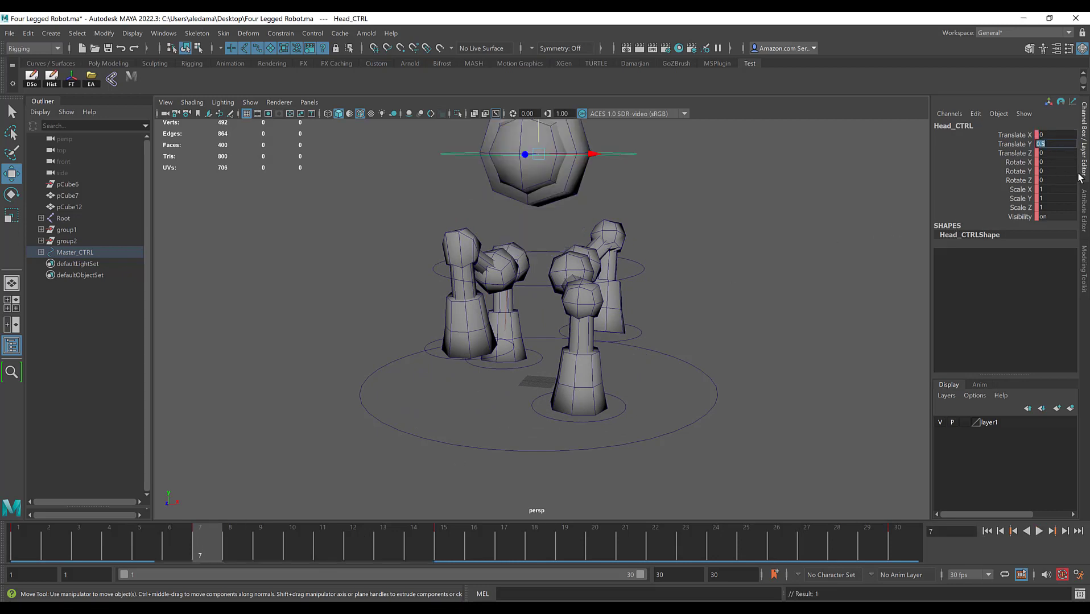
pyautogui.write('-0.5')
pyautogui.press('Return')
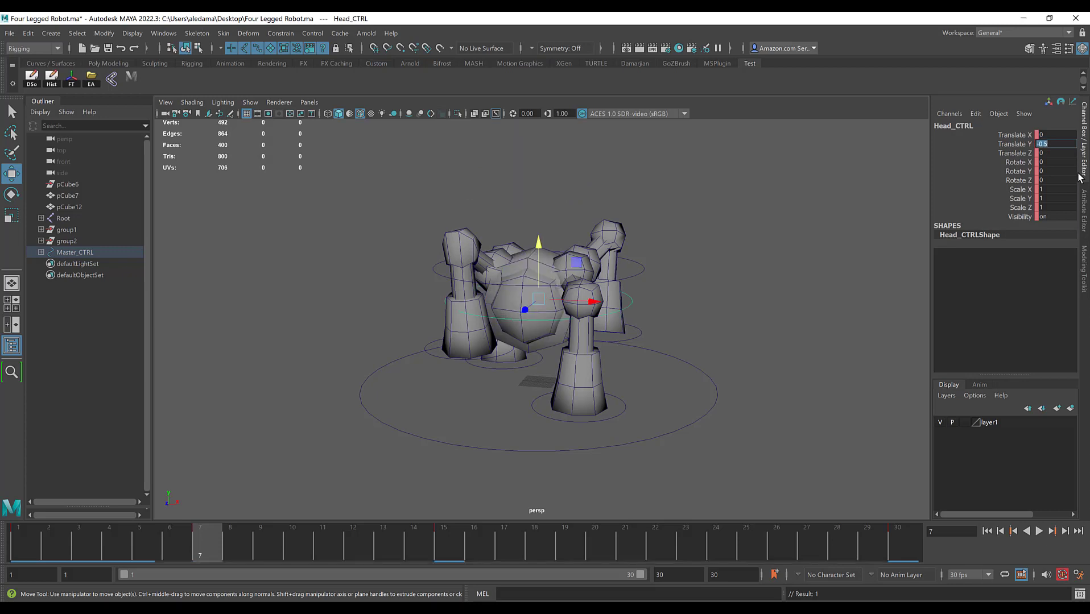
# Step: Raise the head again at frame 7 and set the head control's Translate Y to 0.1
pyautogui.moveTo(538, 238); pyautogui.dragTo(561, 152)
pyautogui.hotkey('alt', 'v')
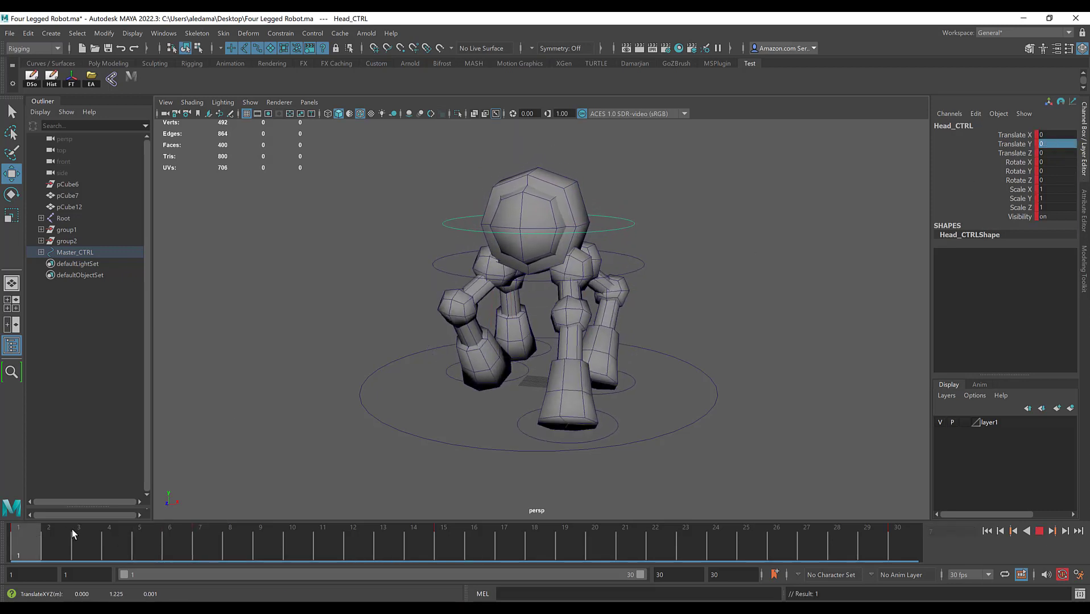
pyautogui.click(194, 530)
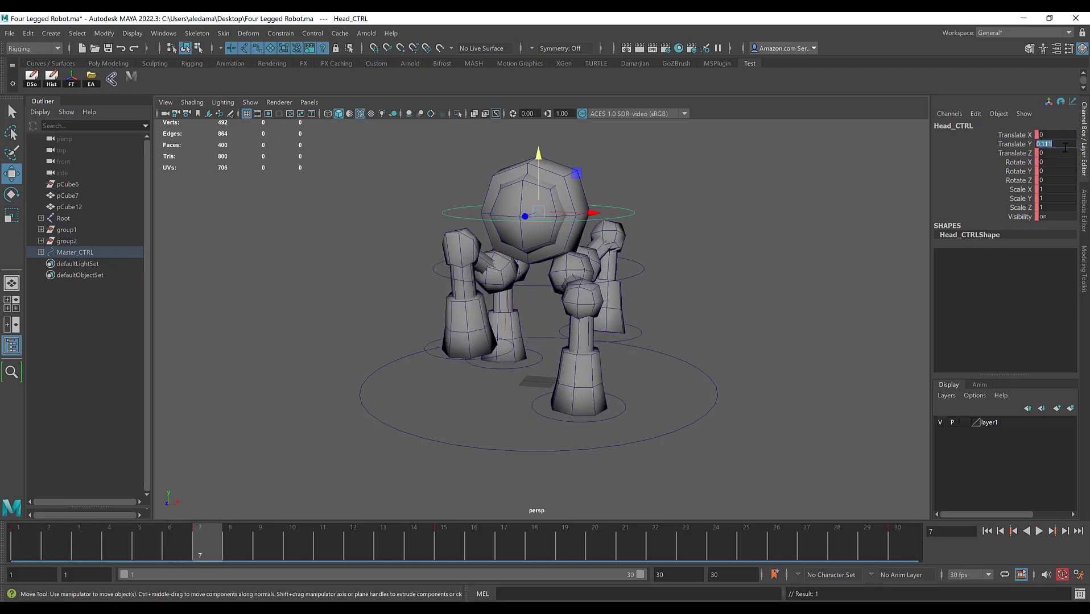
pyautogui.press('Return')
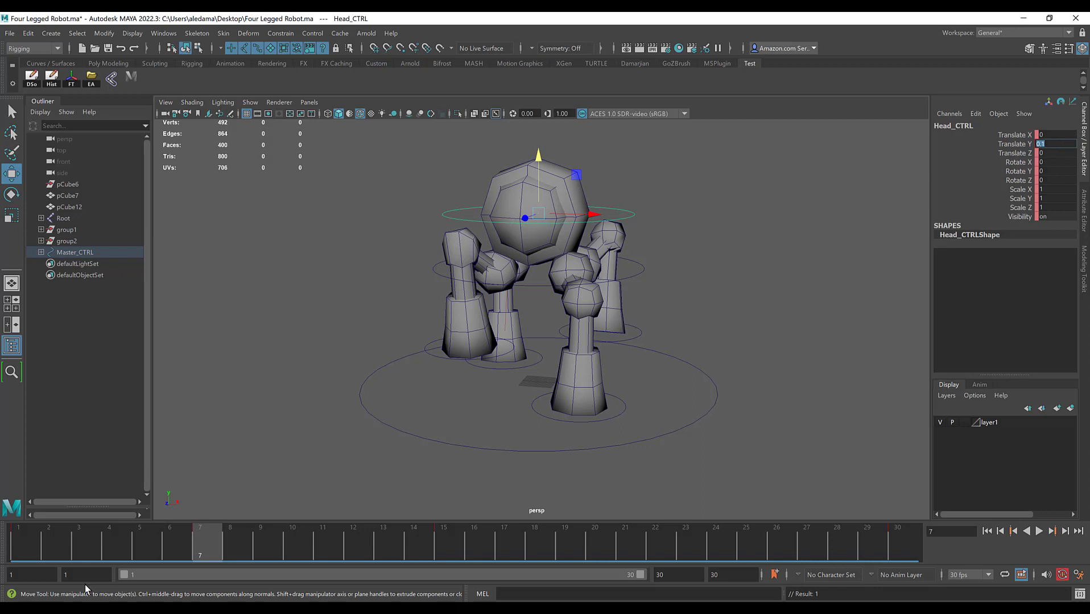
# Step: Scrub through the cycle from the front and the side to examine the head bounce, ending at frame 7
pyautogui.moveTo(208, 545); pyautogui.dragTo(310, 547)
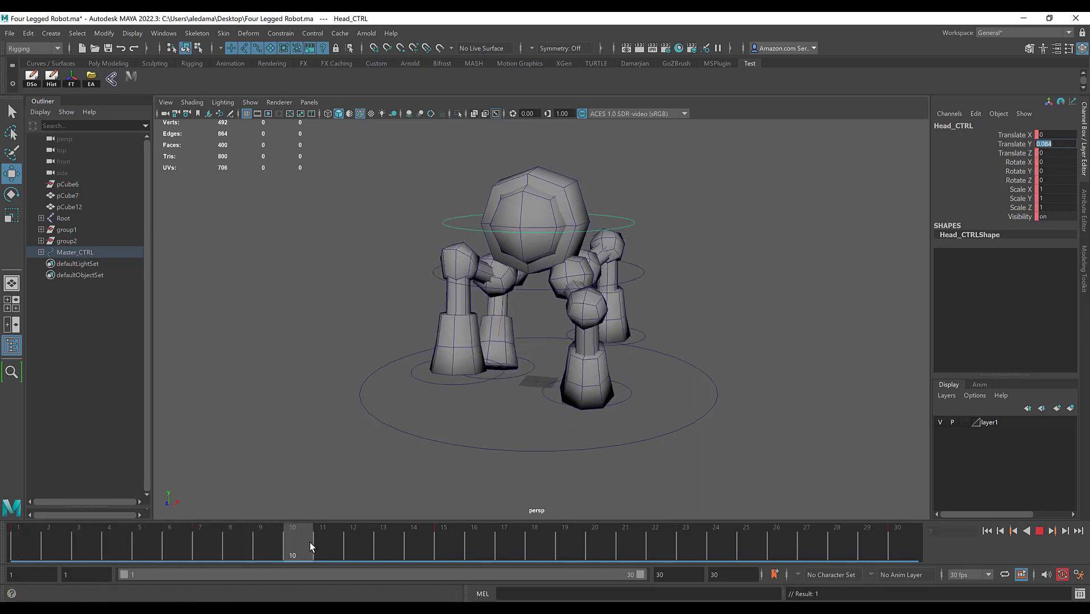
pyautogui.moveTo(26, 534); pyautogui.dragTo(174, 544)
pyautogui.keyDown('alt'); pyautogui.moveTo(682, 341); pyautogui.dragTo(506, 331); pyautogui.keyUp('alt')
pyautogui.hotkey('alt', 'v')
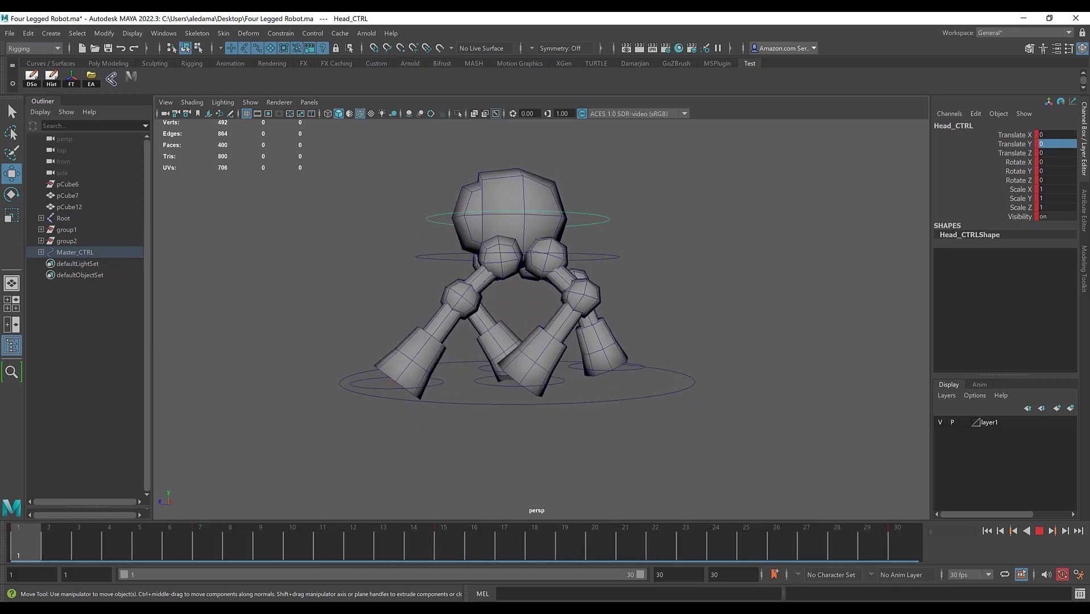
pyautogui.moveTo(26, 542); pyautogui.dragTo(214, 539)
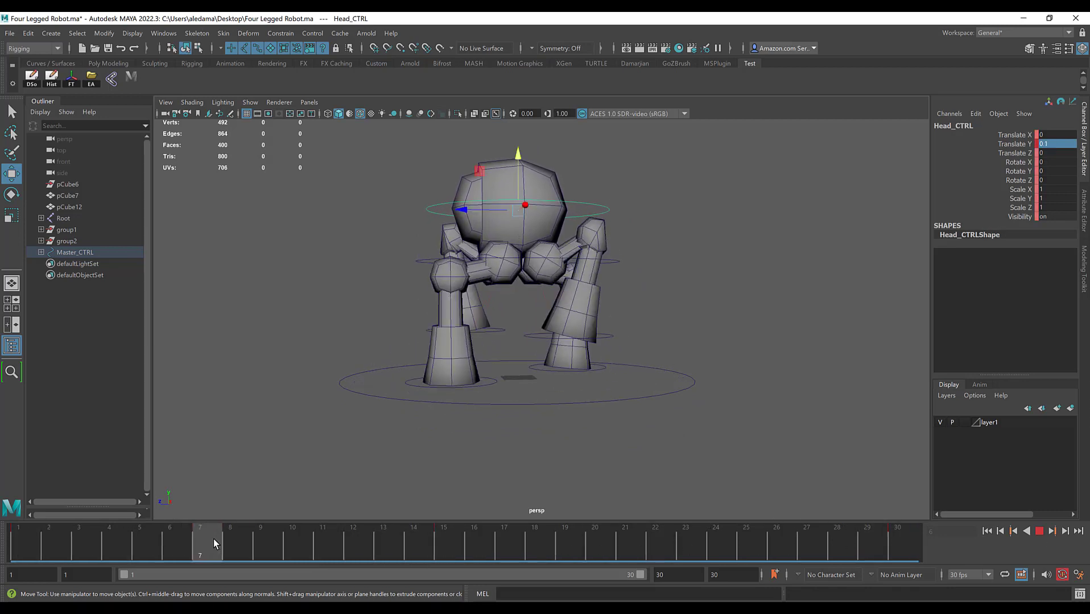
# Step: Raise the root control to a Translate Y of about -0.029 at frame 7 and scrub to frame 21 to compare the body height
pyautogui.keyDown('alt'); pyautogui.moveTo(318, 336); pyautogui.dragTo(481, 324); pyautogui.keyUp('alt')
pyautogui.moveTo(439, 239); pyautogui.dragTo(466, 280)
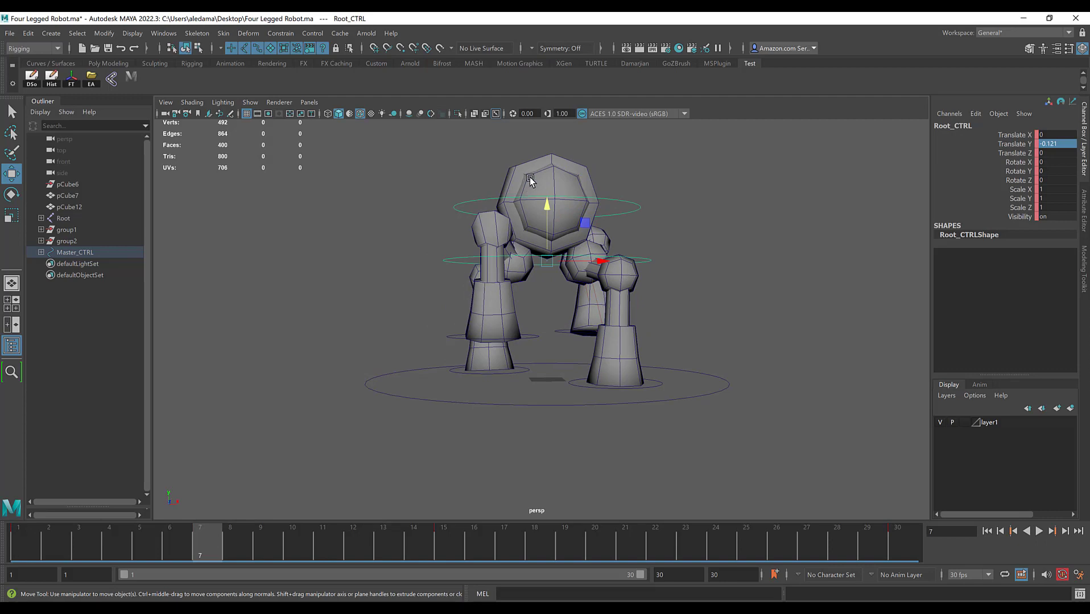
pyautogui.moveTo(546, 206); pyautogui.dragTo(447, 239)
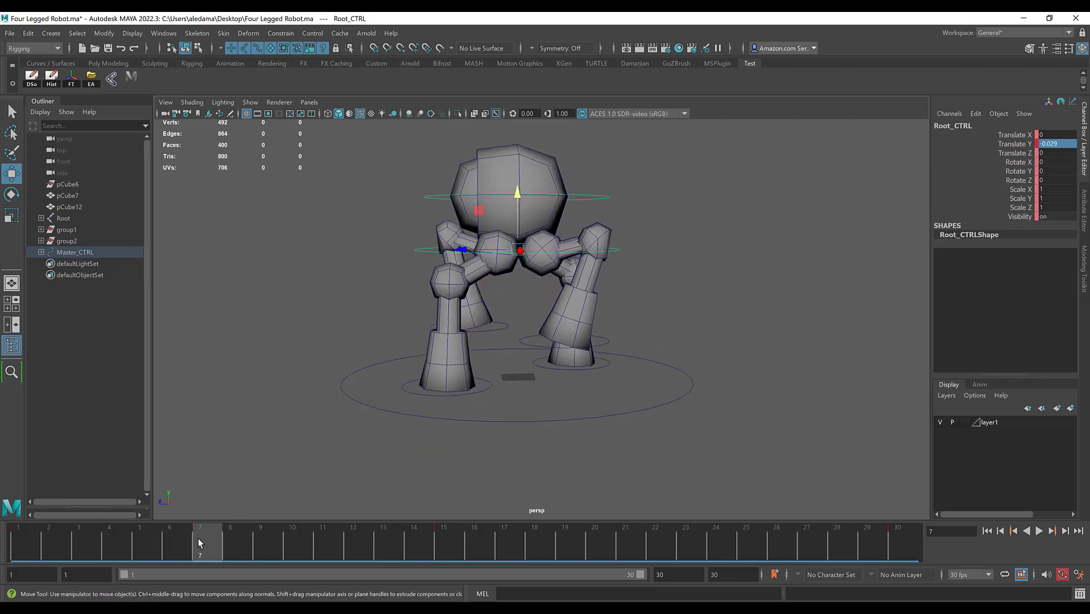
pyautogui.hotkey('alt', 'v')
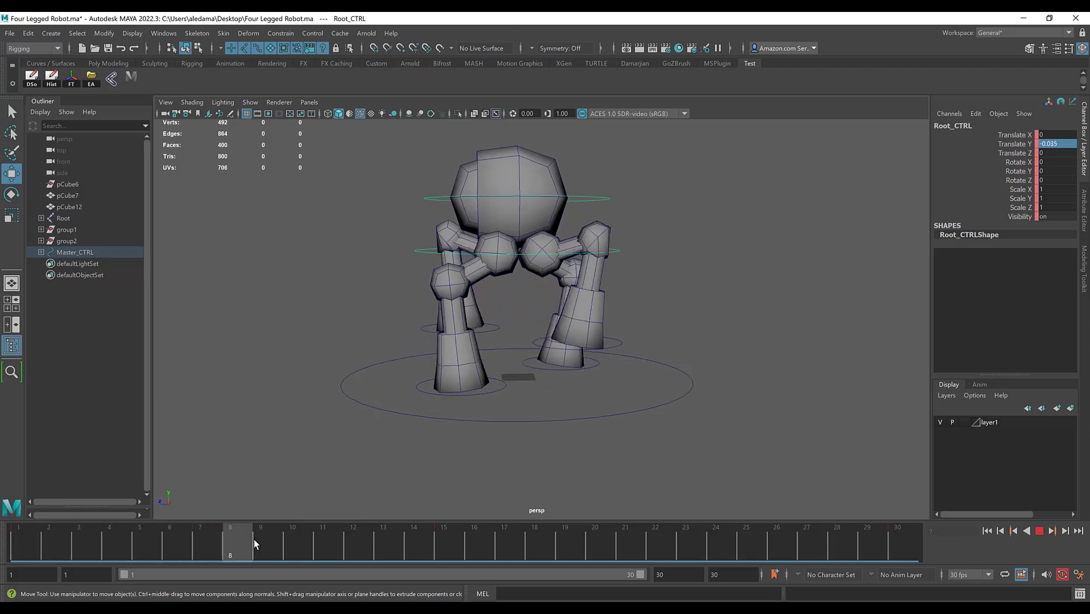
pyautogui.moveTo(254, 540); pyautogui.dragTo(632, 549)
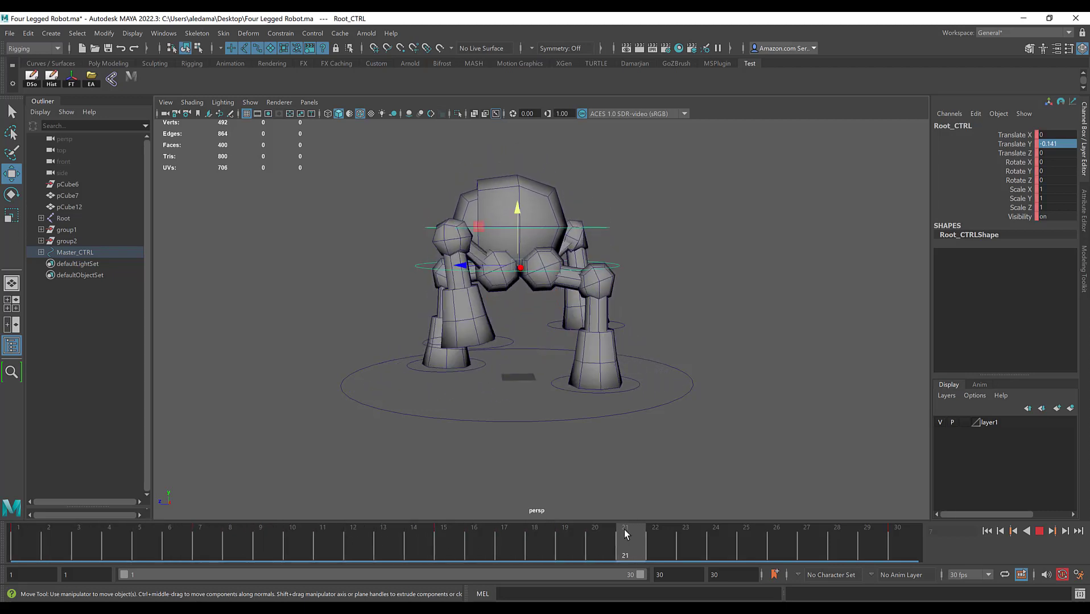
# Step: Try a Translate Y of -0.1 on the root control at frame 7, and set it to 0.01 instead
pyautogui.click(196, 545)
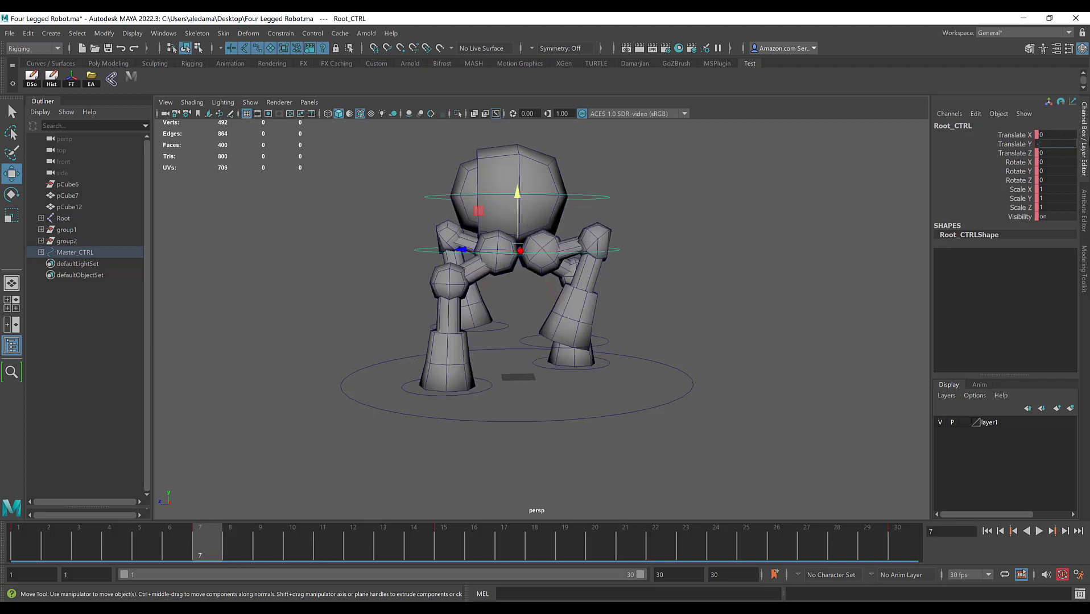
pyautogui.write('-0.1')
pyautogui.press('Return')
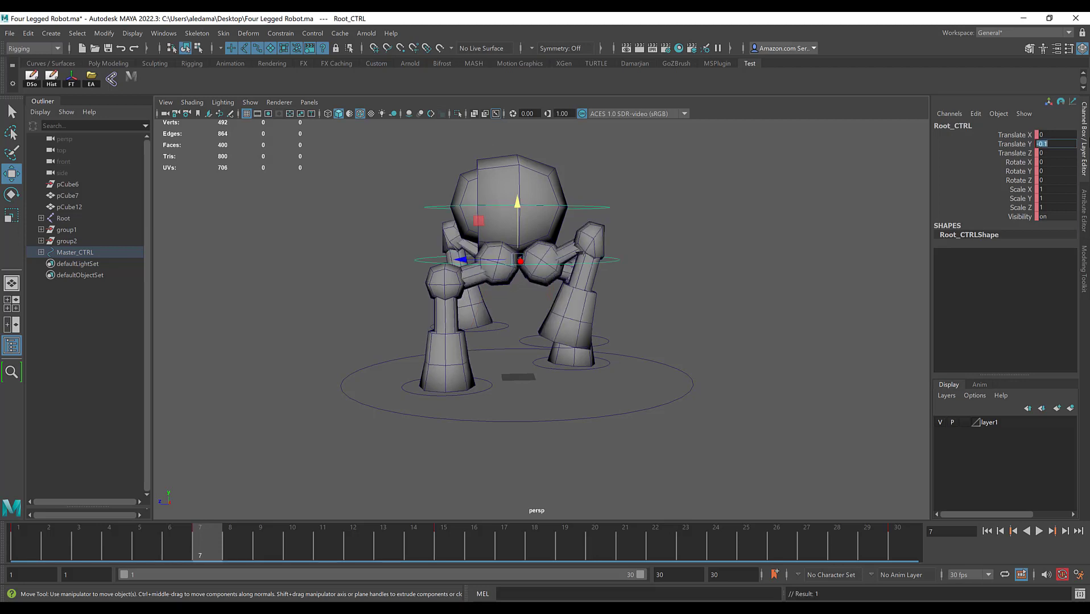
pyautogui.write('.01')
pyautogui.press('Return')
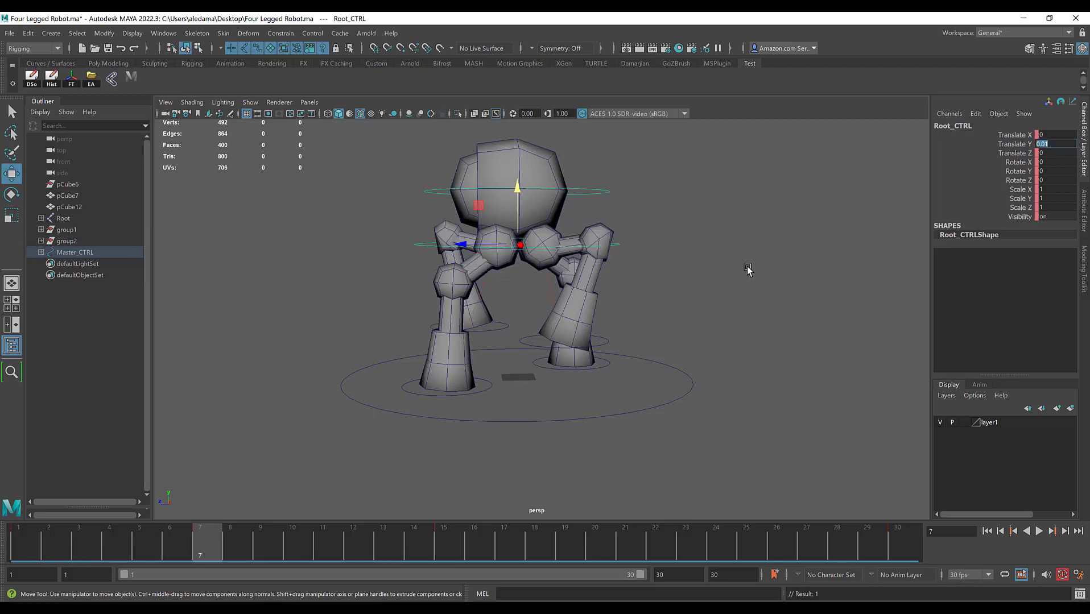
# Step: Key the root control at frame 21 with a Translate Y of -0.01
pyautogui.click(620, 541)
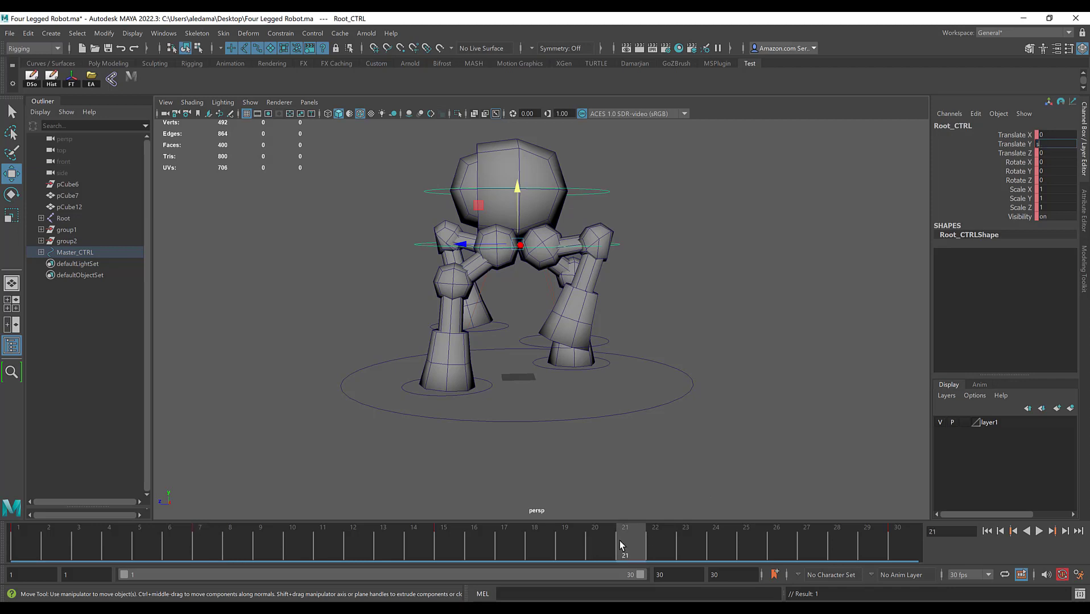
pyautogui.write('ss')
pyautogui.press('Return')
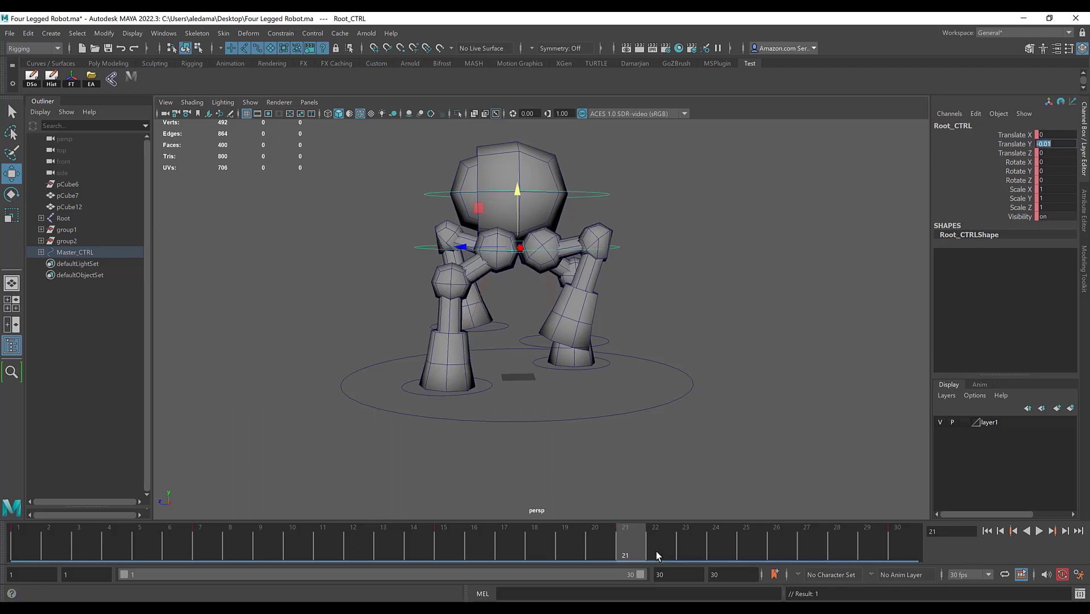
# Step: Return to frame 1 and play back the loop from a three-quarter view to check the body bounce
pyautogui.moveTo(637, 548); pyautogui.dragTo(18, 529)
pyautogui.keyDown('alt'); pyautogui.moveTo(512, 272); pyautogui.dragTo(649, 305); pyautogui.keyUp('alt')
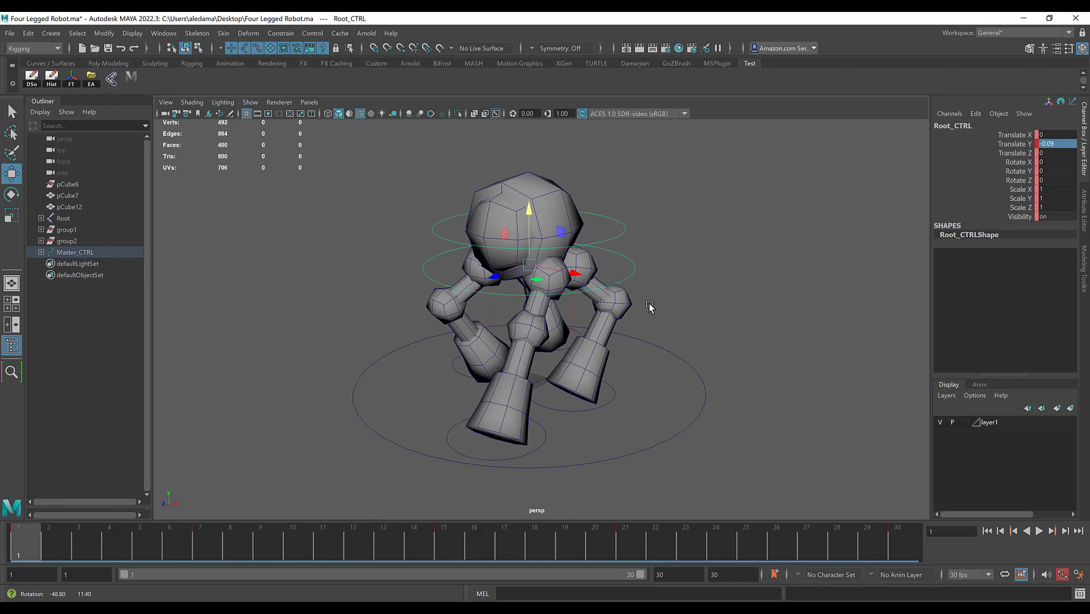
pyautogui.click(1039, 531)
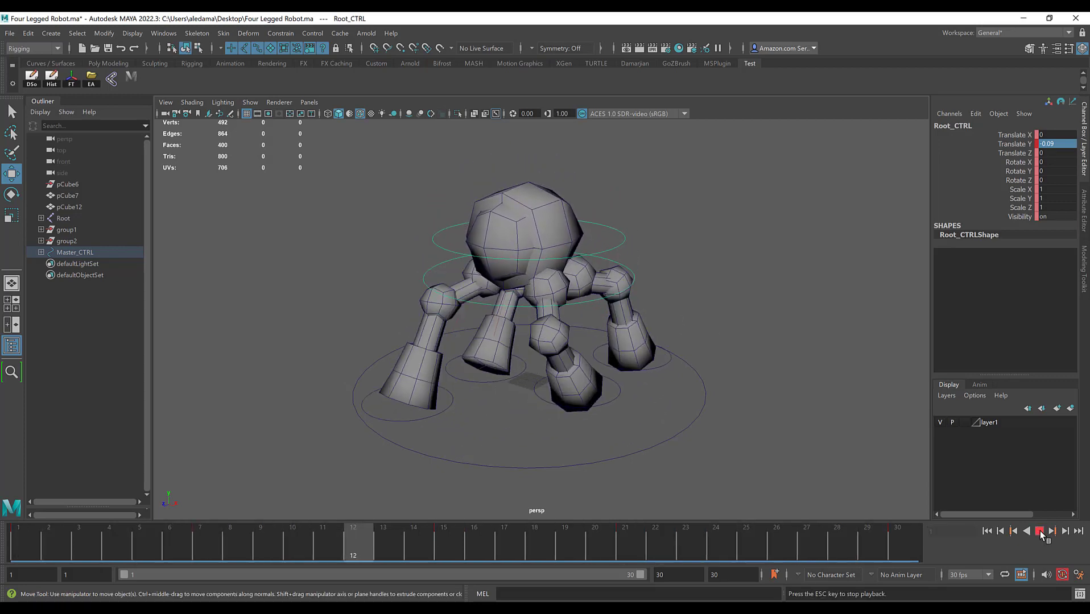
pyautogui.click(1039, 530)
# Step: Set the head control's Translate Y to 0.1 at frame 21 to match frame 7, and play back the loop
pyautogui.click(204, 550)
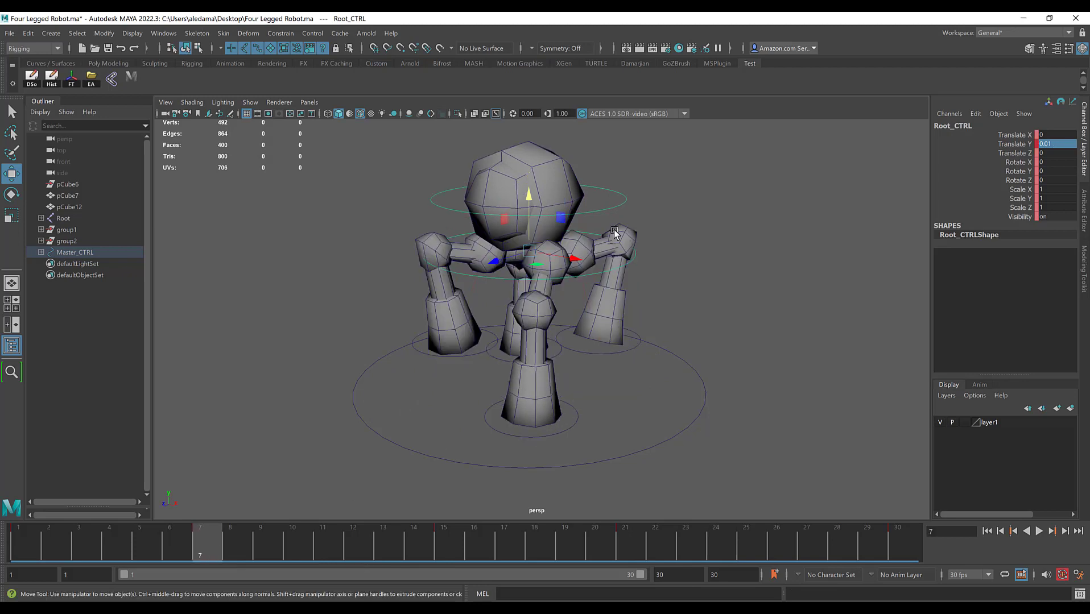
pyautogui.click(615, 201)
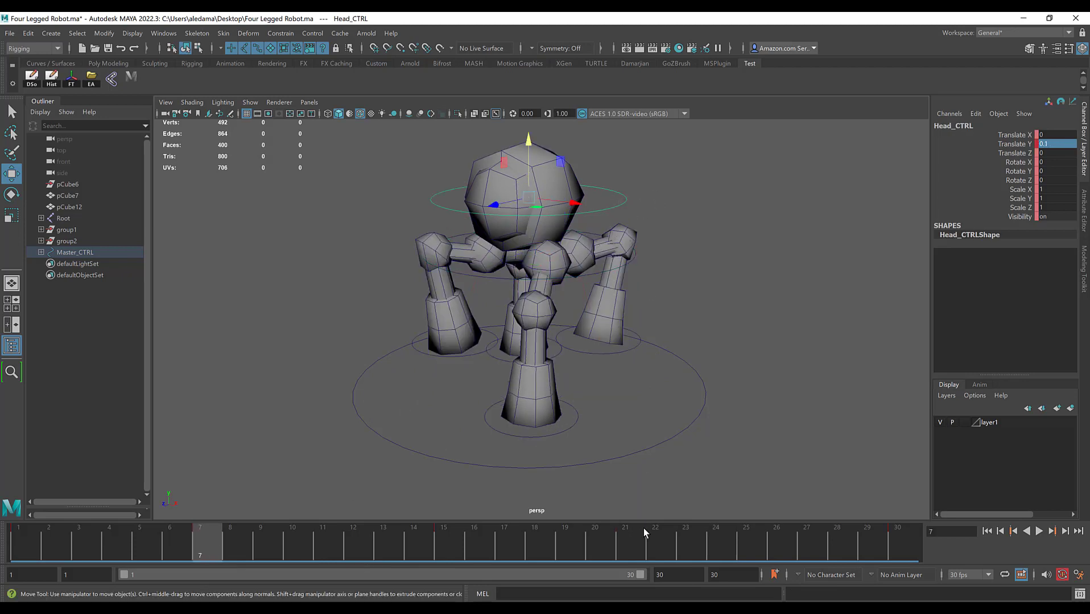
pyautogui.click(632, 203)
pyautogui.click(626, 201)
pyautogui.click(613, 554)
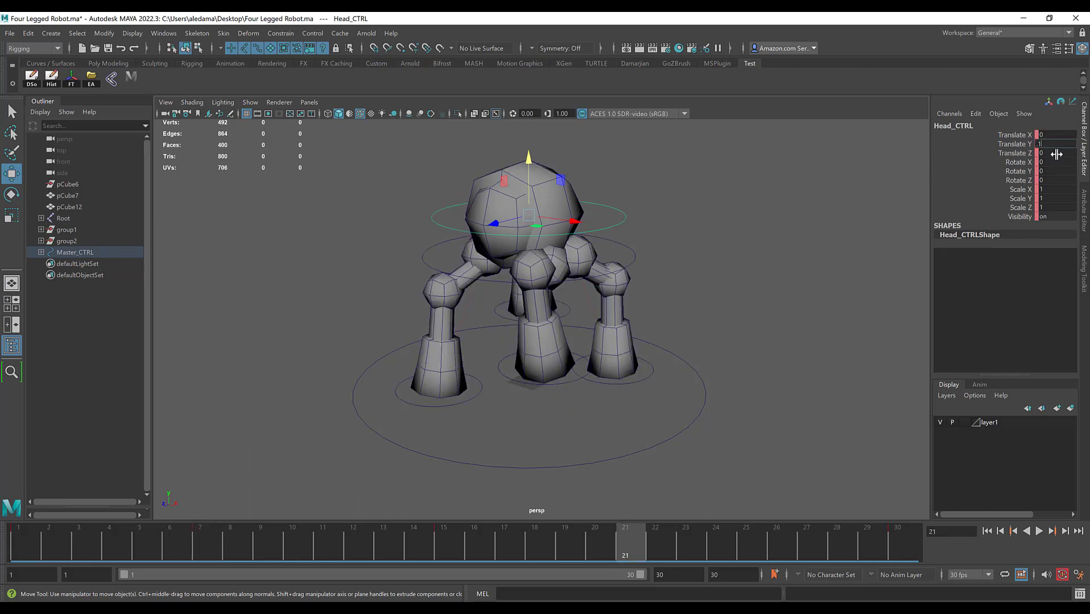
pyautogui.press('Return')
pyautogui.click(1040, 534)
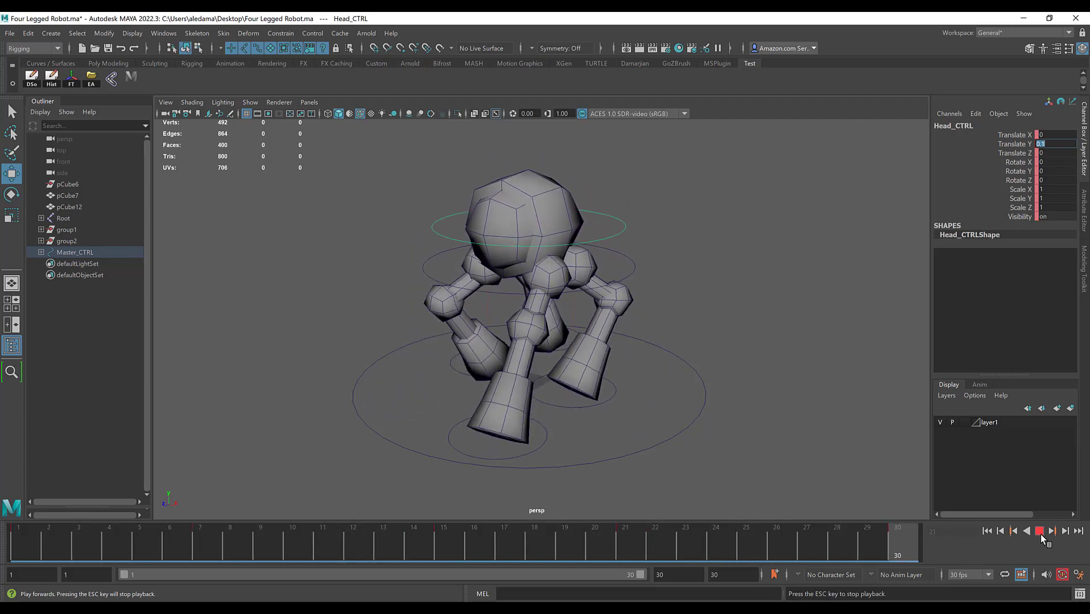
pyautogui.click(1041, 534)
# Step: Delete all of the head control's keys across frames 1 to 30 and play back the loop
pyautogui.click(620, 224)
pyautogui.click(620, 225)
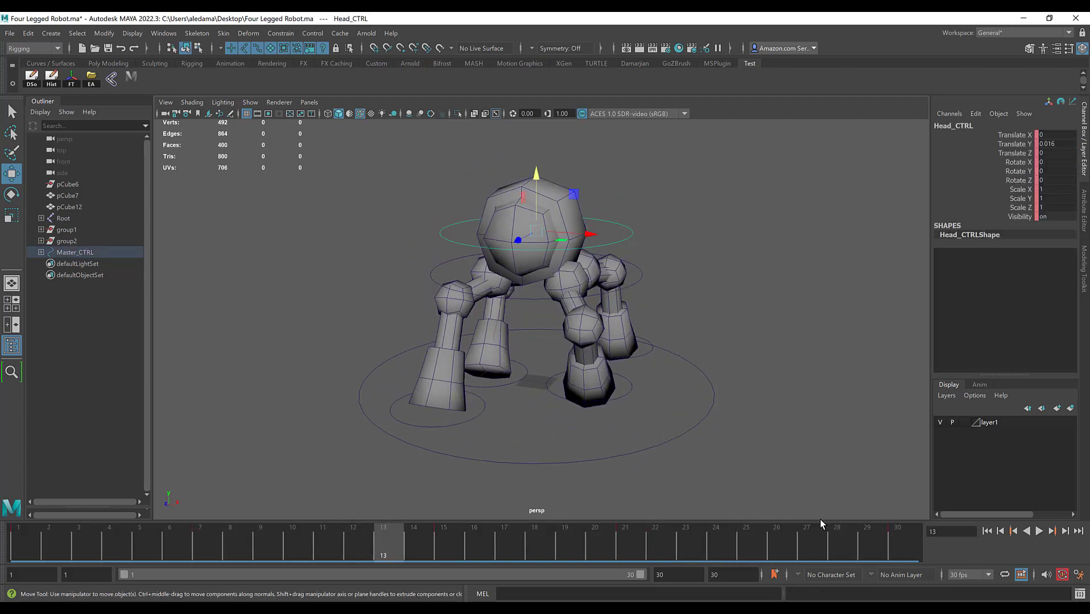
pyautogui.doubleClick(887, 544)
pyautogui.rightClick(881, 544)
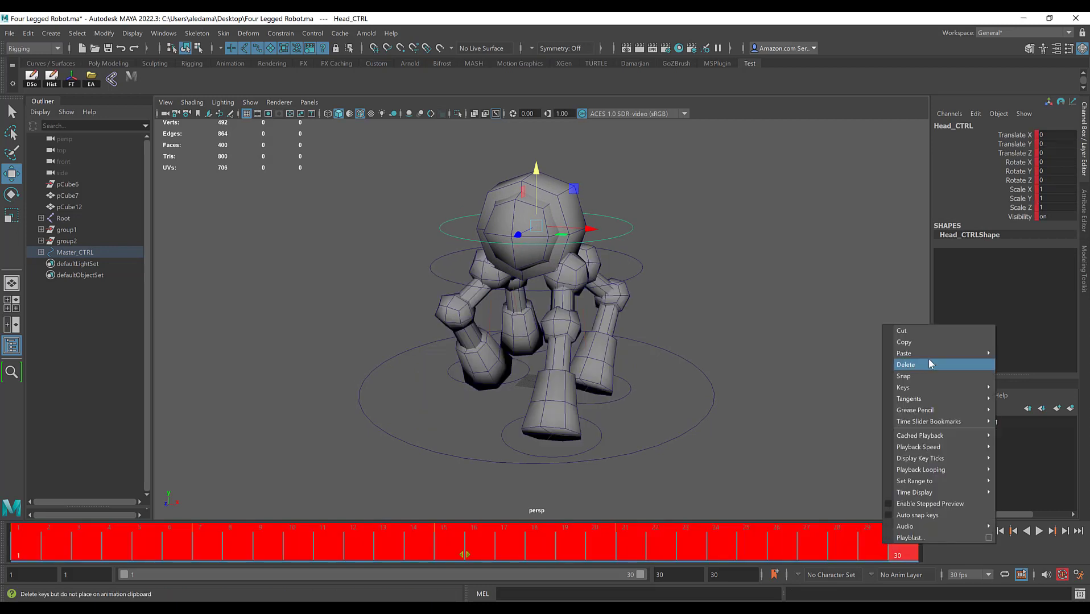
pyautogui.click(913, 379)
pyautogui.moveTo(84, 558); pyautogui.dragTo(955, 542)
pyautogui.click(1040, 532)
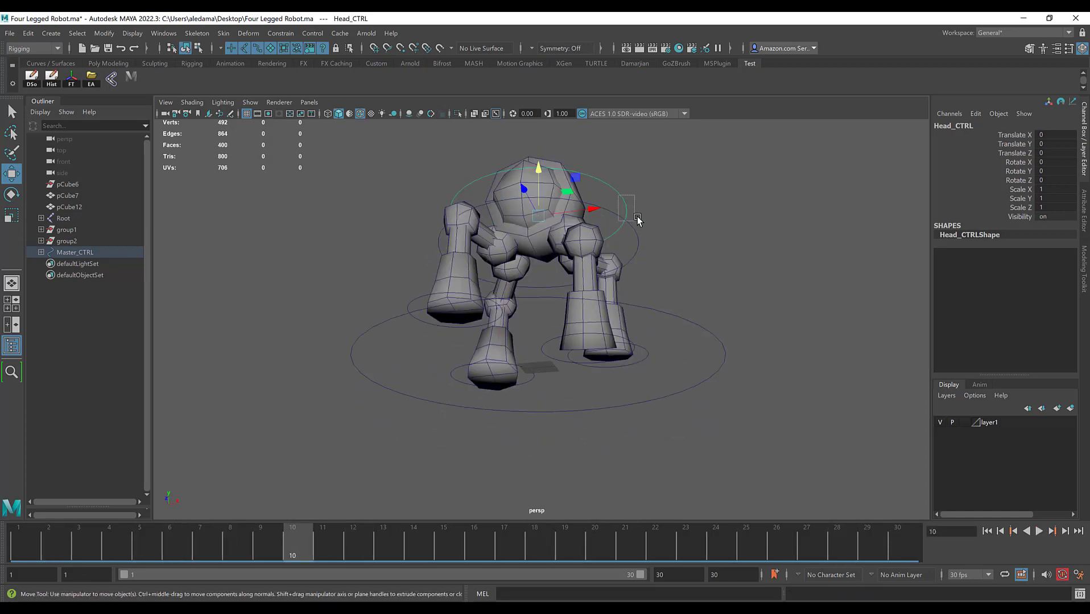
# Step: Try turning the head control about its vertical axis at frame 10, and undo the rotations
pyautogui.press('e')
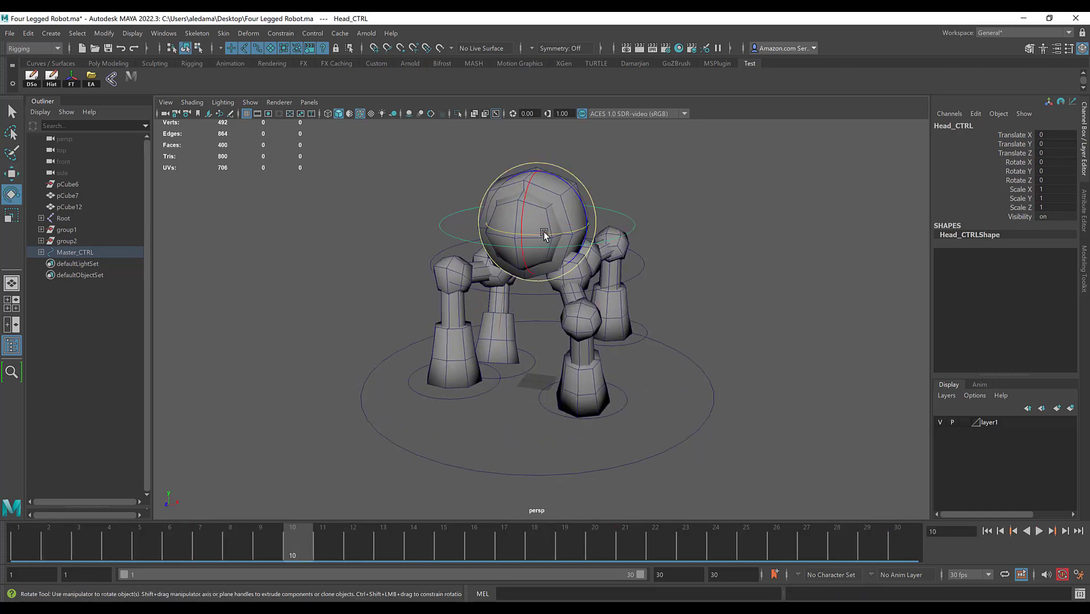
pyautogui.moveTo(498, 231); pyautogui.dragTo(561, 242)
pyautogui.hotkey('ctrl', 'z')
pyautogui.hotkey('ctrl', 'z')
pyautogui.keyDown('alt'); pyautogui.moveTo(646, 247); pyautogui.dragTo(649, 277, button='middle'); pyautogui.keyUp('alt')
pyautogui.keyDown('alt'); pyautogui.moveTo(650, 278); pyautogui.dragTo(601, 272); pyautogui.keyUp('alt')
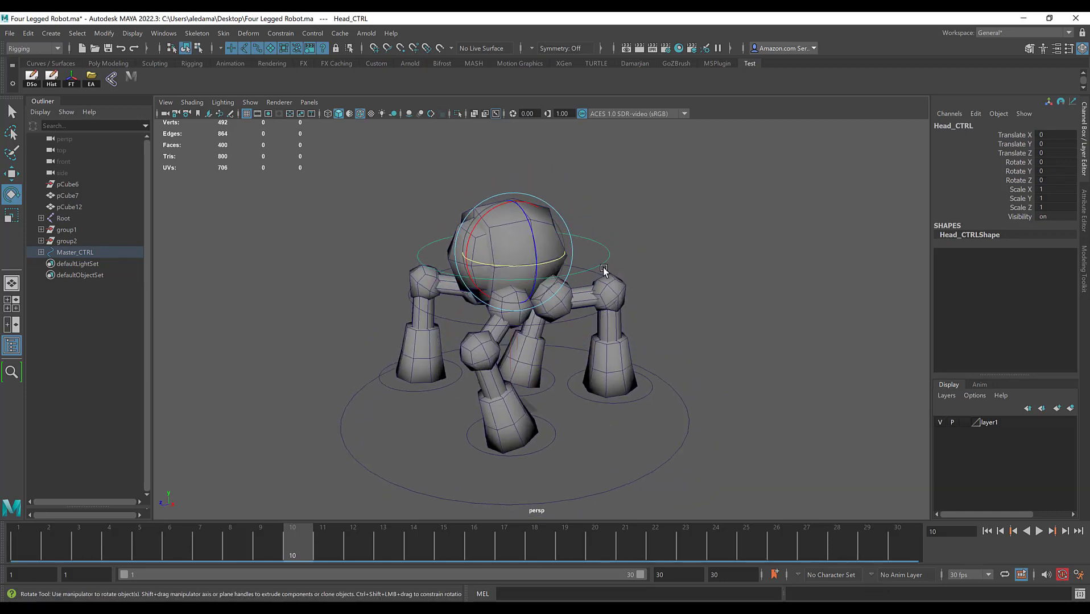
pyautogui.keyDown('alt'); pyautogui.moveTo(436, 258); pyautogui.dragTo(493, 258); pyautogui.keyUp('alt')
pyautogui.moveTo(656, 248)
pyautogui.keyDown('alt'); pyautogui.mouseDown()
pyautogui.moveTo(627, 244)
pyautogui.moveTo(637, 237)
pyautogui.moveTo(622, 231)
pyautogui.moveTo(644, 232)
pyautogui.mouseUp(); pyautogui.keyUp('alt')
# Step: Switch back to the Move tool and play back the walk cycle to review the leg and body motion
pyautogui.press('w')
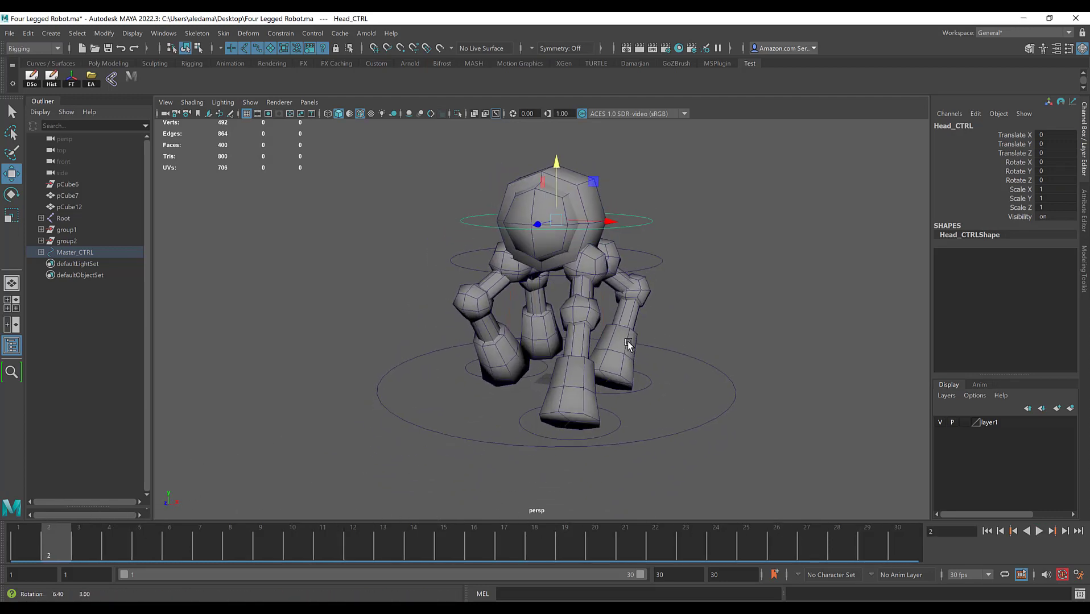
pyautogui.click(1039, 532)
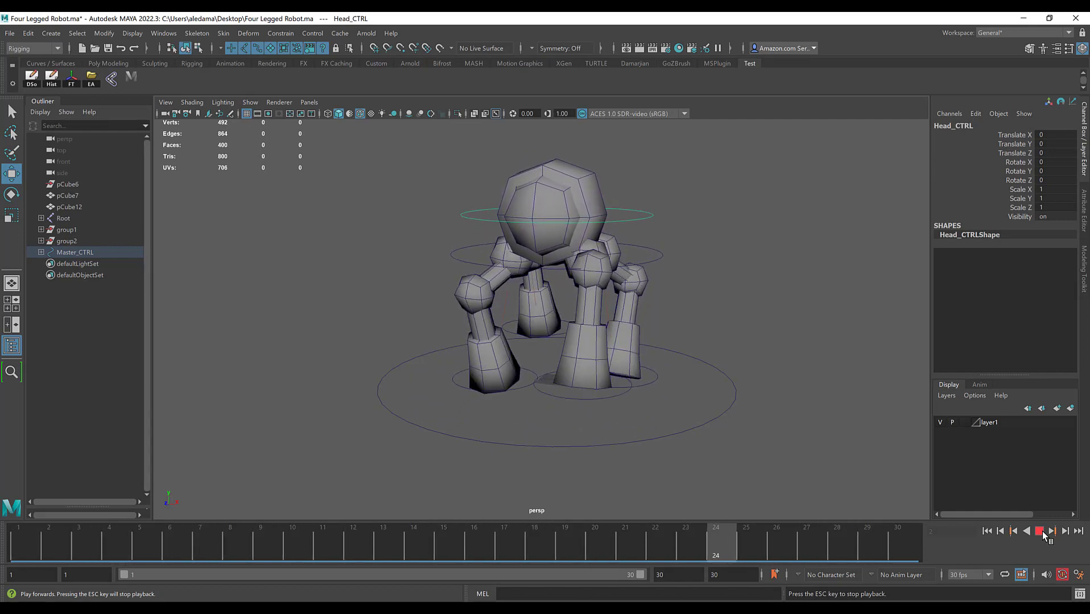
pyautogui.click(1042, 532)
pyautogui.moveTo(484, 263)
pyautogui.keyDown('alt'); pyautogui.mouseDown()
pyautogui.moveTo(506, 317)
pyautogui.moveTo(491, 275)
pyautogui.moveTo(482, 280)
pyautogui.mouseUp(); pyautogui.keyUp('alt')
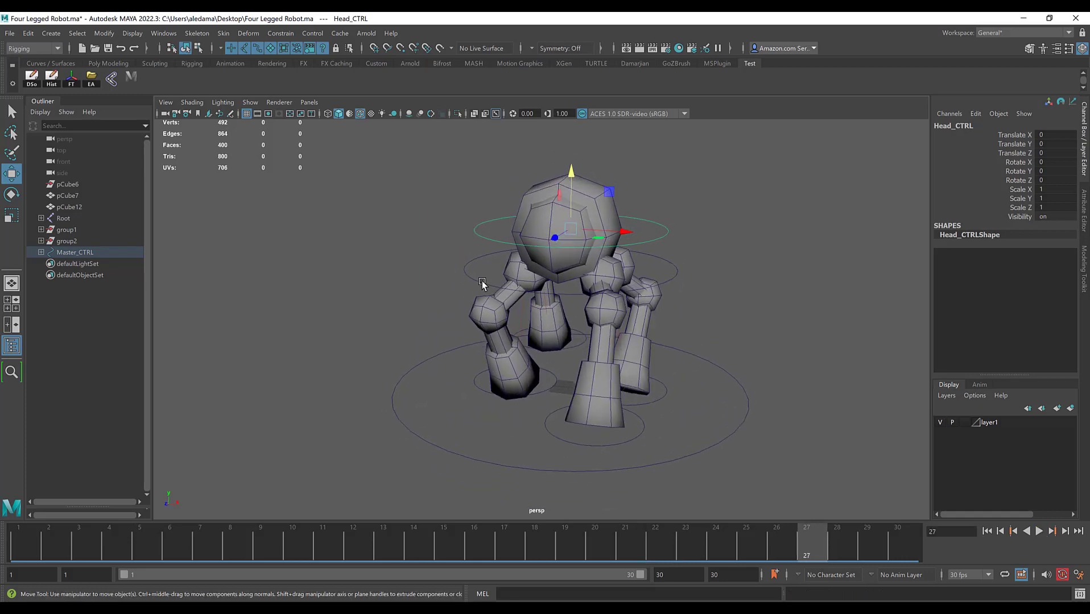